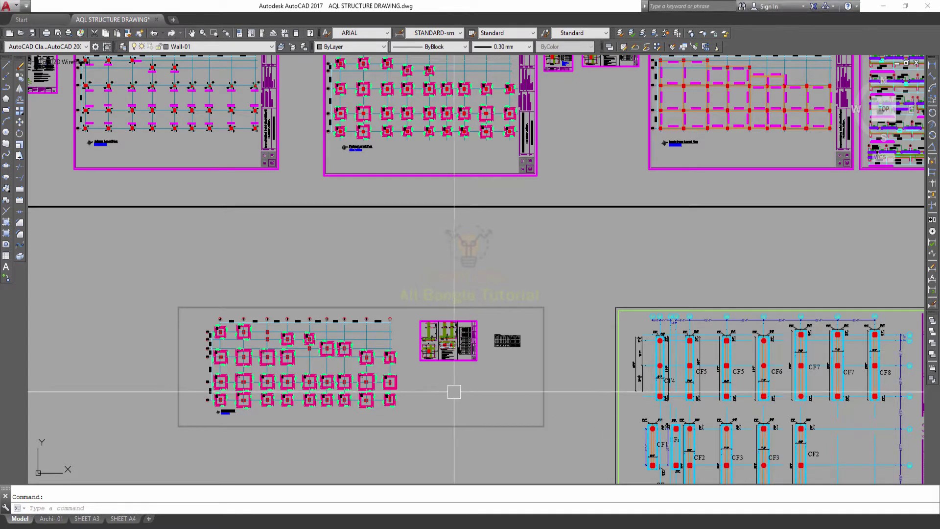
- Pan and zoom so the footing detail sheet next to the foundation plan fills the view
middle_drag(452, 384, 563, 387)
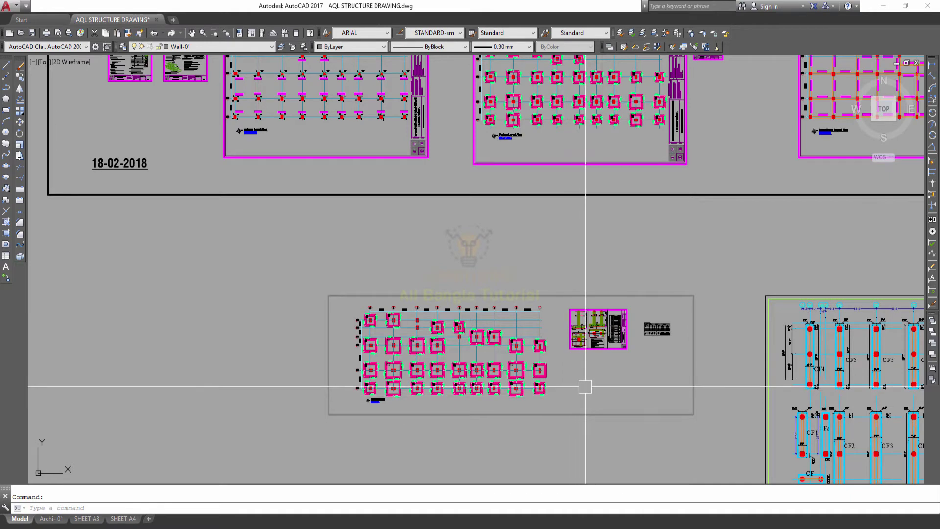
middle_drag(615, 384, 552, 383)
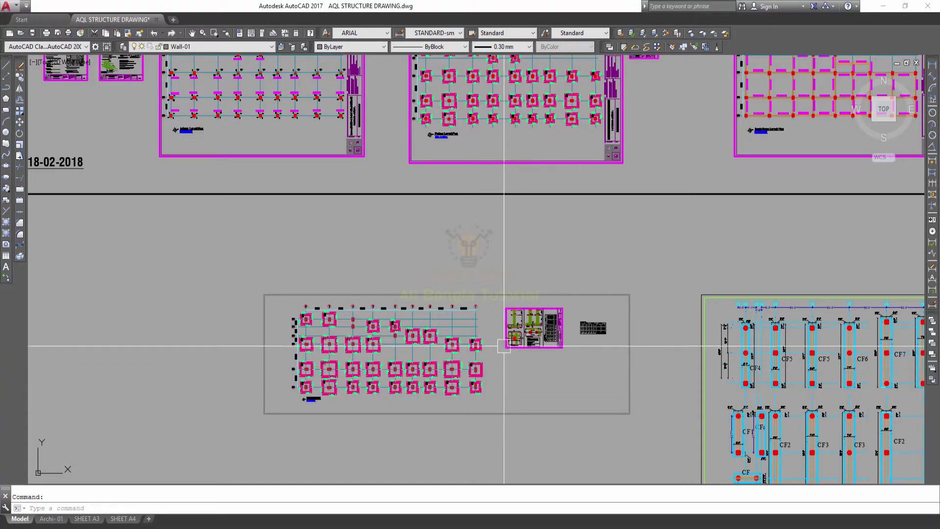
scroll(491, 318, up, 4)
scroll(504, 293, up, 2)
scroll(446, 293, up, 1)
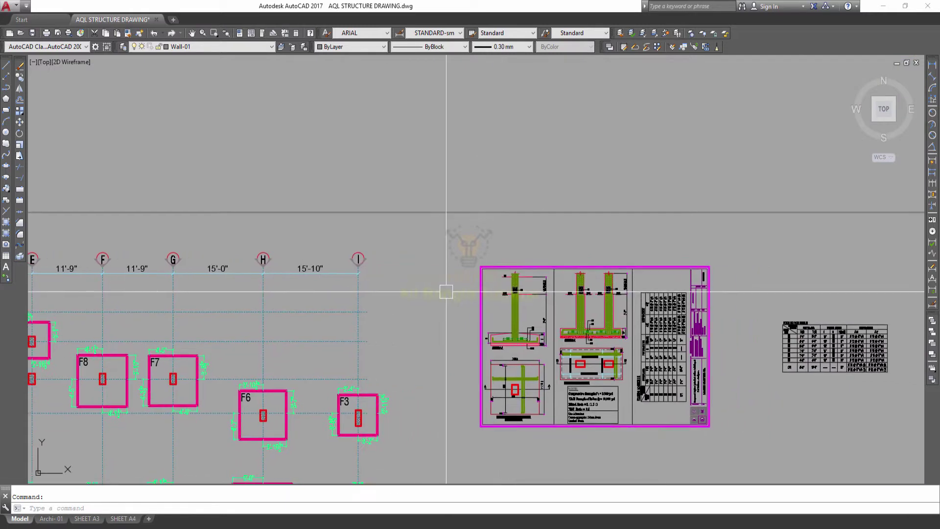
middle_drag(446, 292, 391, 284)
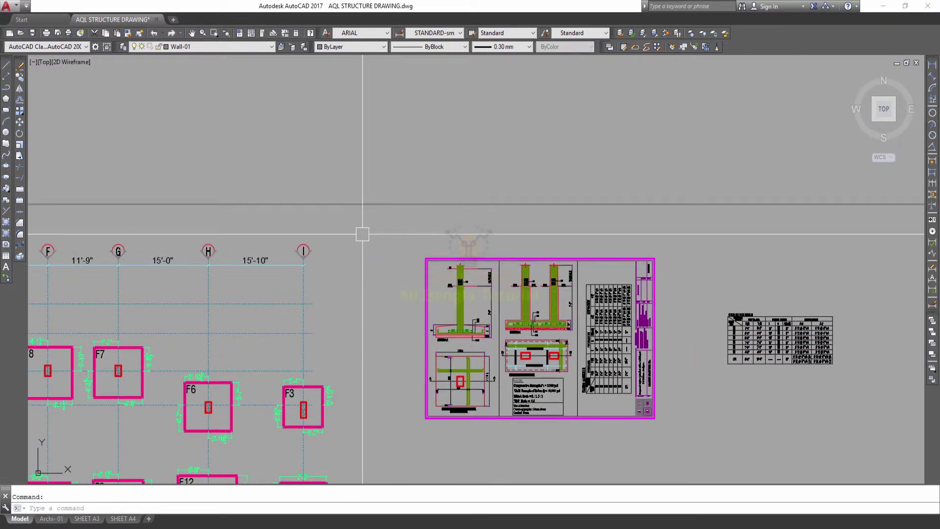
mouse_move(363, 234)
middle_down()
mouse_move(431, 235)
mouse_move(400, 232)
middle_up()
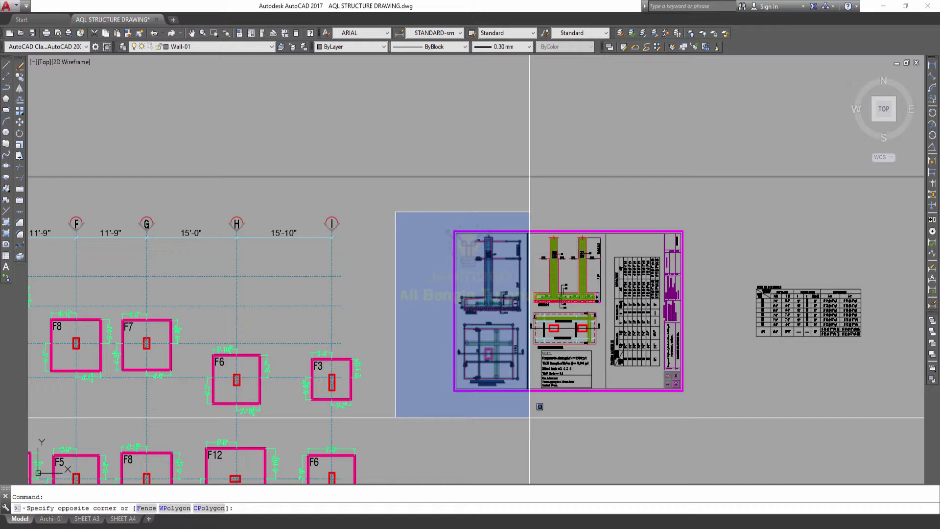
- Finish the window, then pan across the foundation plan around grids A–F
click(530, 418)
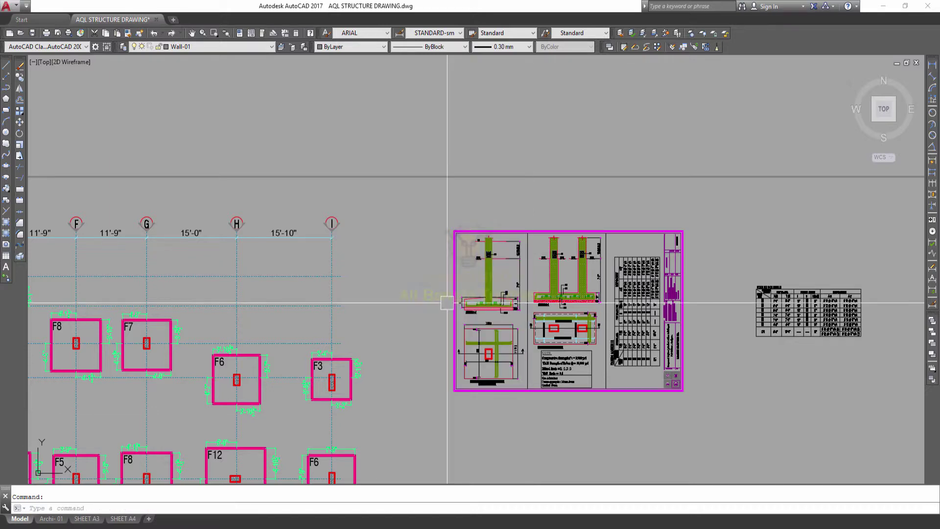
scroll(426, 248, down, 4)
middle_drag(426, 304, 587, 316)
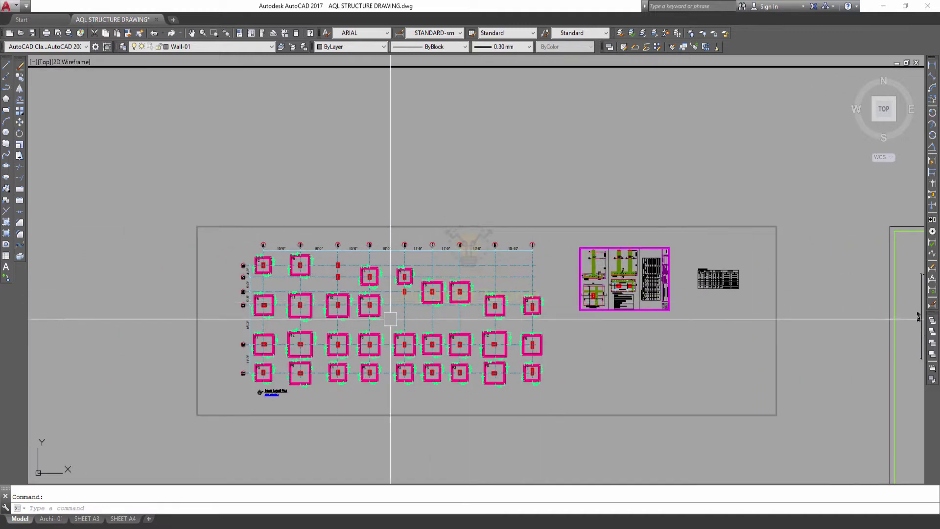
middle_drag(392, 319, 441, 319)
scroll(399, 272, up, 5)
mouse_move(399, 273)
middle_down()
mouse_move(385, 284)
mouse_move(334, 286)
middle_up()
scroll(419, 273, down, 4)
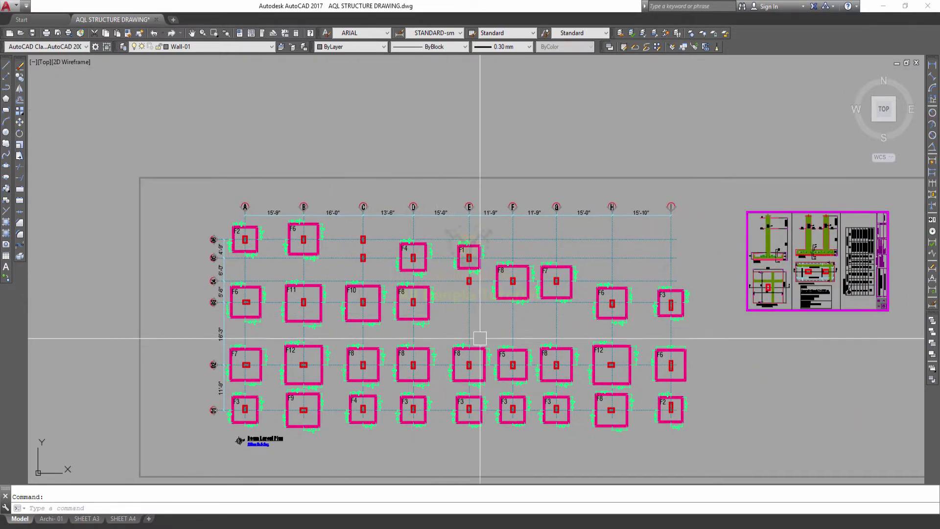
middle_drag(481, 314, 419, 301)
mouse_move(518, 329)
middle_down()
mouse_move(508, 340)
mouse_move(447, 316)
middle_up()
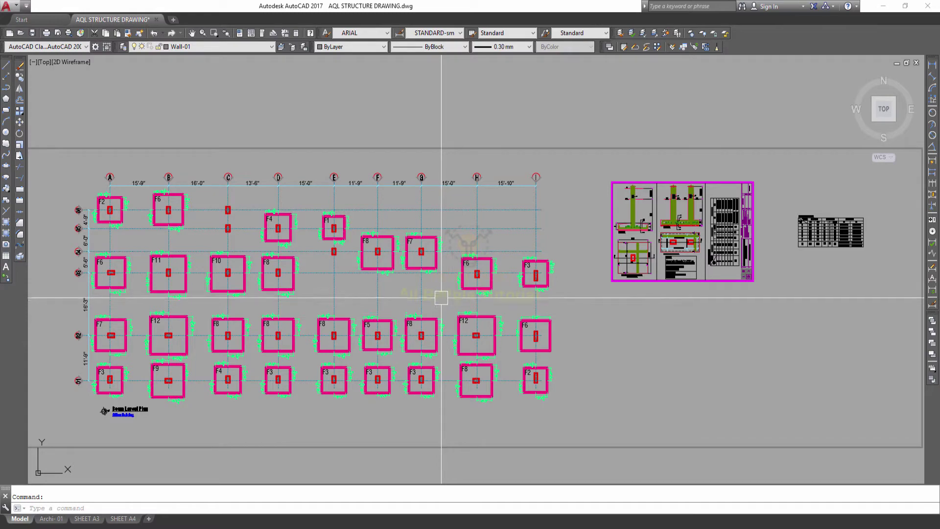
middle_drag(417, 288, 497, 304)
- Zoom in on footings F12 and F7, then zoom out over all sheets
middle_drag(364, 295, 448, 261)
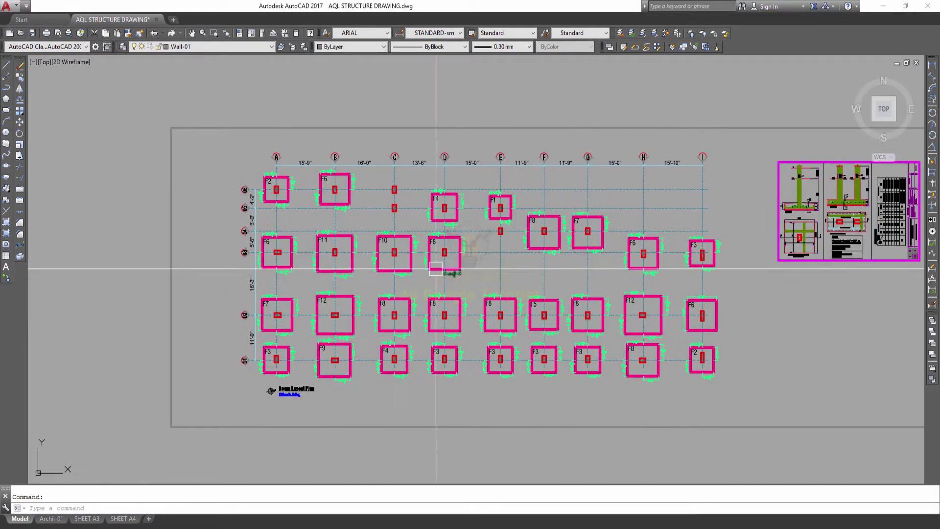
scroll(333, 294, up, 3)
scroll(333, 294, up, 3)
scroll(321, 251, up, 2)
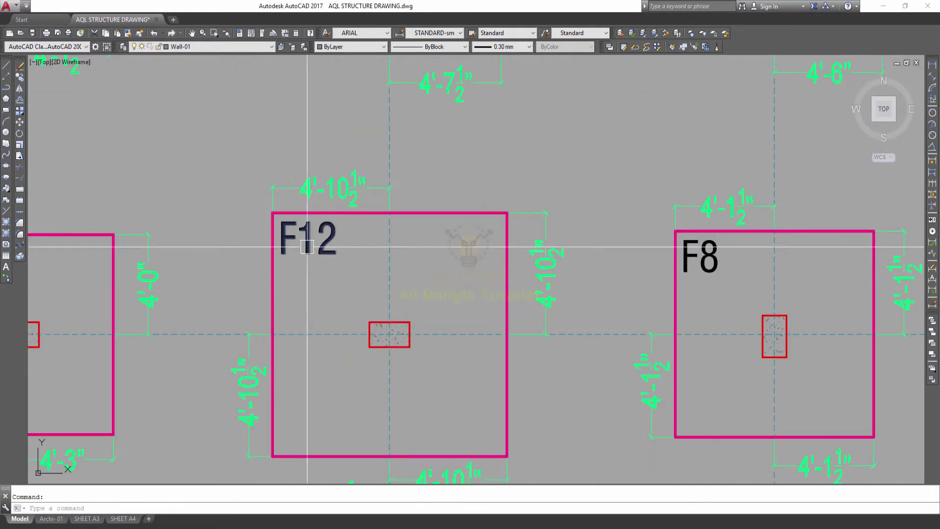
scroll(321, 252, down, 5)
scroll(250, 257, down, 1)
middle_drag(251, 258, 385, 269)
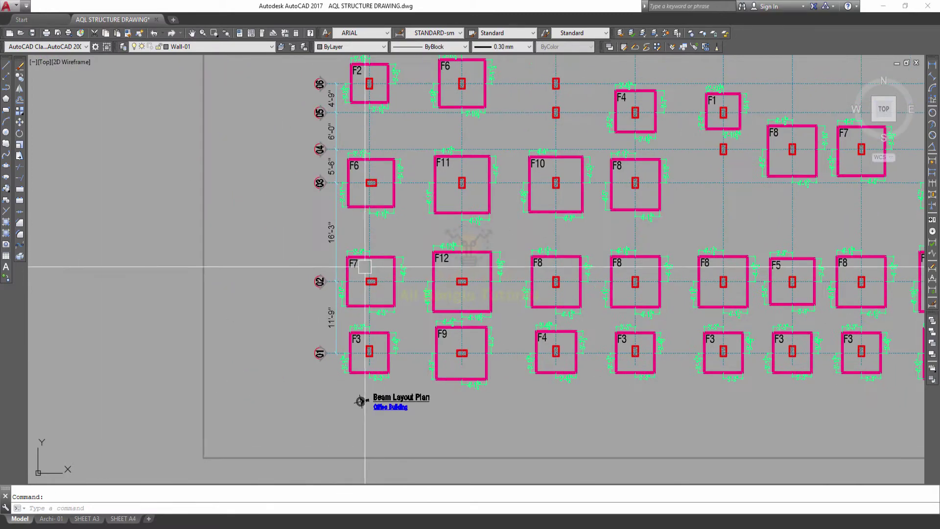
scroll(368, 279, up, 4)
scroll(338, 284, down, 4)
scroll(336, 278, down, 5)
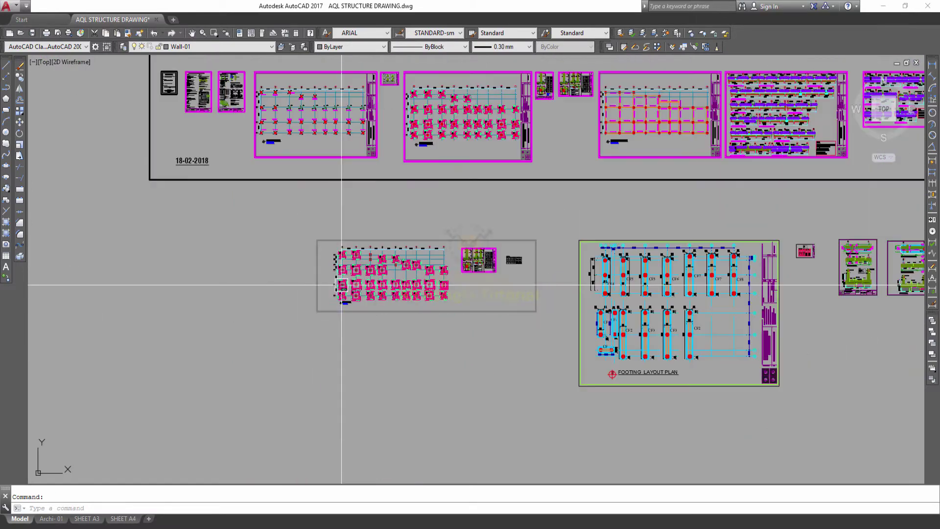
scroll(495, 294, up, 3)
scroll(529, 269, up, 3)
- Read the Footing Schedule's Asx and Asy reinforcement columns, then recentre on the footing layout plan
middle_drag(529, 269, 457, 243)
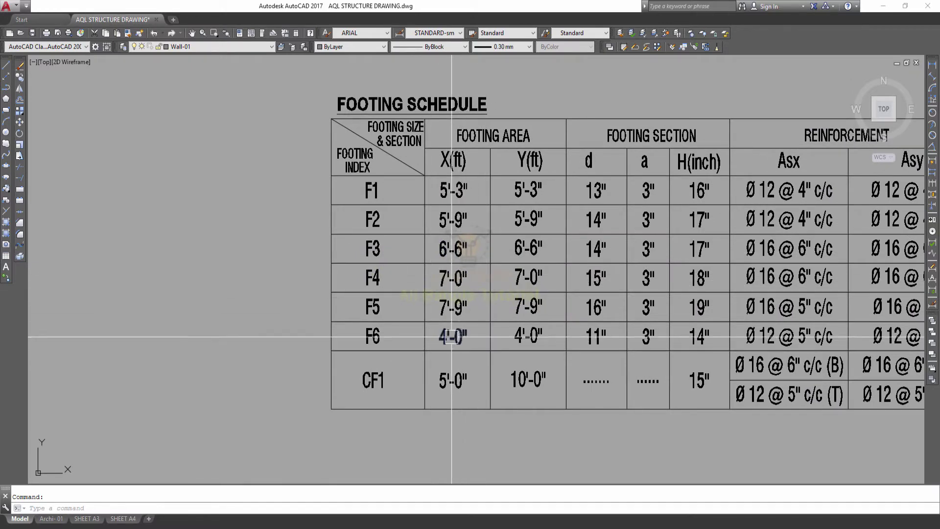
mouse_move(558, 335)
middle_down()
mouse_move(434, 324)
mouse_move(471, 333)
middle_up()
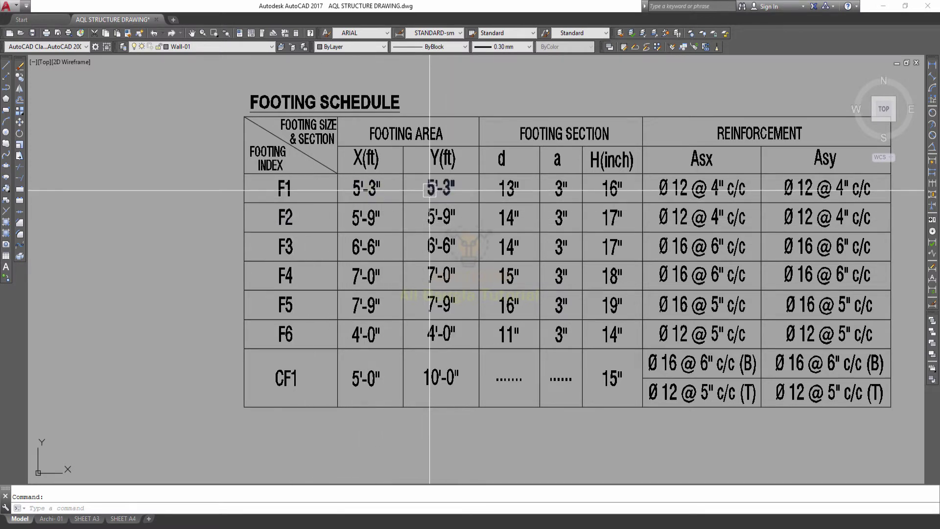
middle_drag(528, 184, 556, 168)
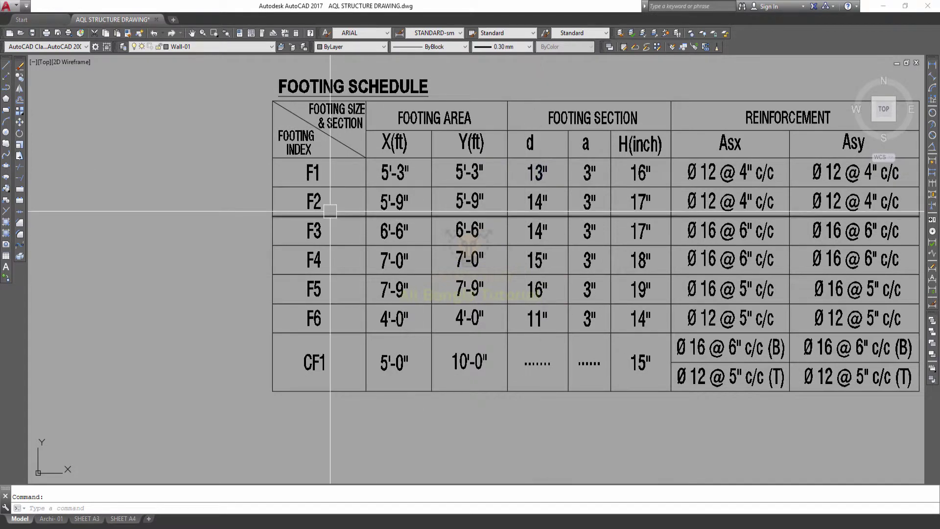
scroll(465, 206, down, 1)
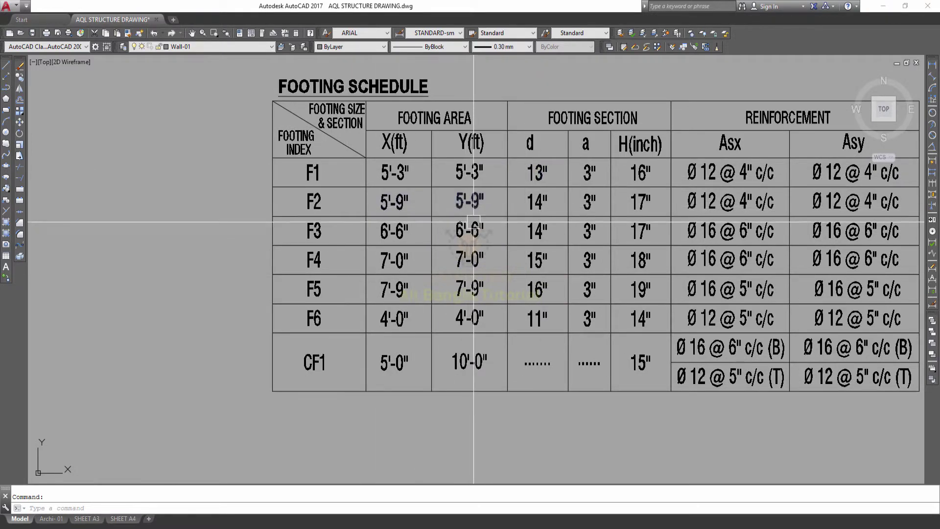
scroll(479, 208, down, 8)
middle_drag(195, 244, 492, 237)
- Select the F2 footing and its dimensions at grid A, excluding its column
scroll(441, 237, up, 2)
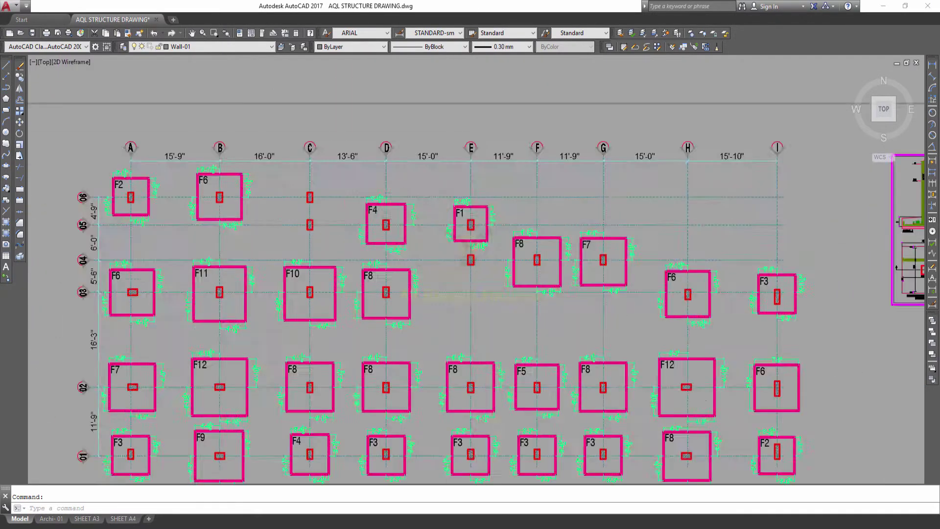
scroll(399, 239, up, 4)
mouse_move(352, 194)
middle_down()
mouse_move(431, 240)
mouse_move(329, 222)
mouse_move(402, 224)
middle_up()
scroll(431, 243, down, 4)
scroll(329, 222, up, 6)
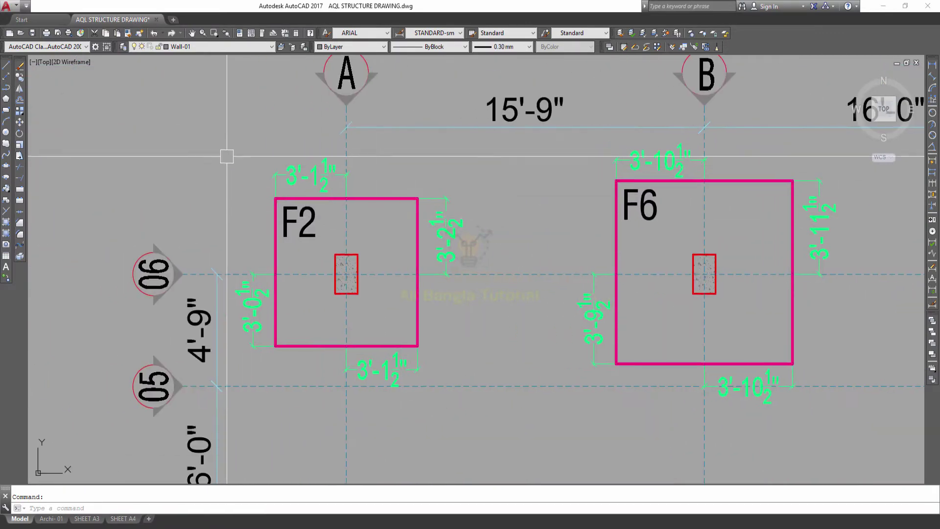
click(227, 146)
click(500, 417)
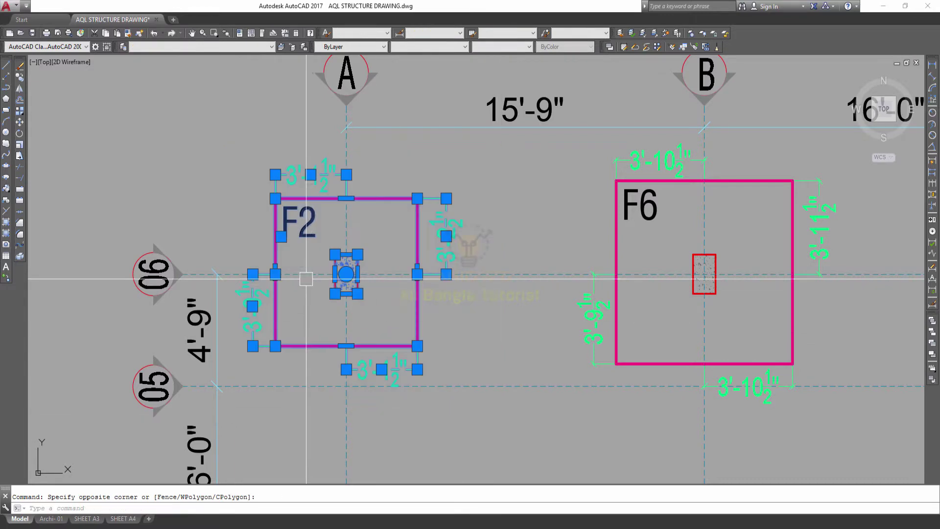
scroll(309, 272, up, 6)
click(345, 178)
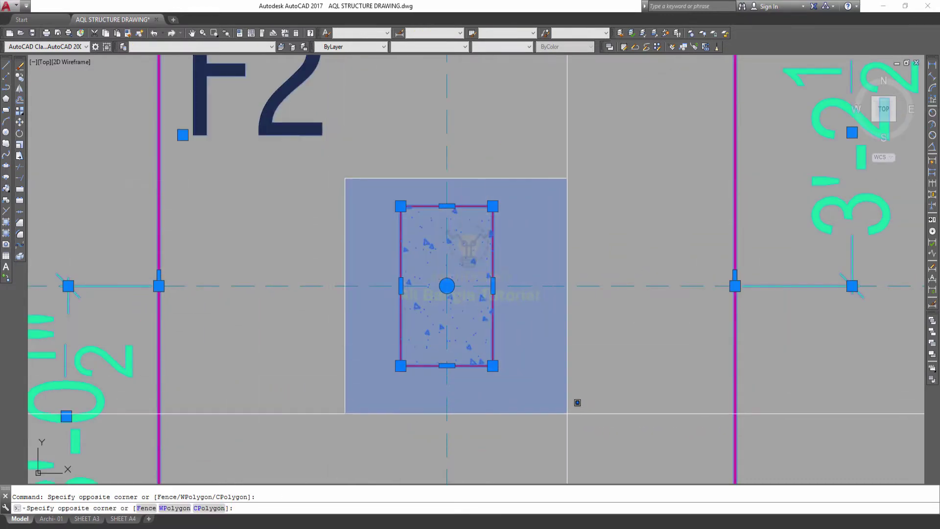
click(577, 403)
scroll(313, 244, down, 2)
scroll(314, 244, down, 2)
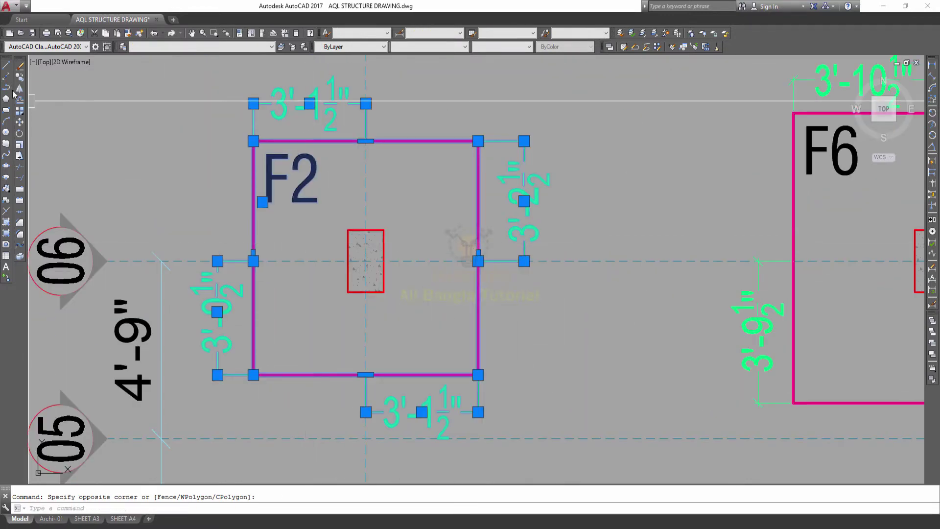
- Copy the F2 footing from its column centre onto the column at grid C
click(19, 77)
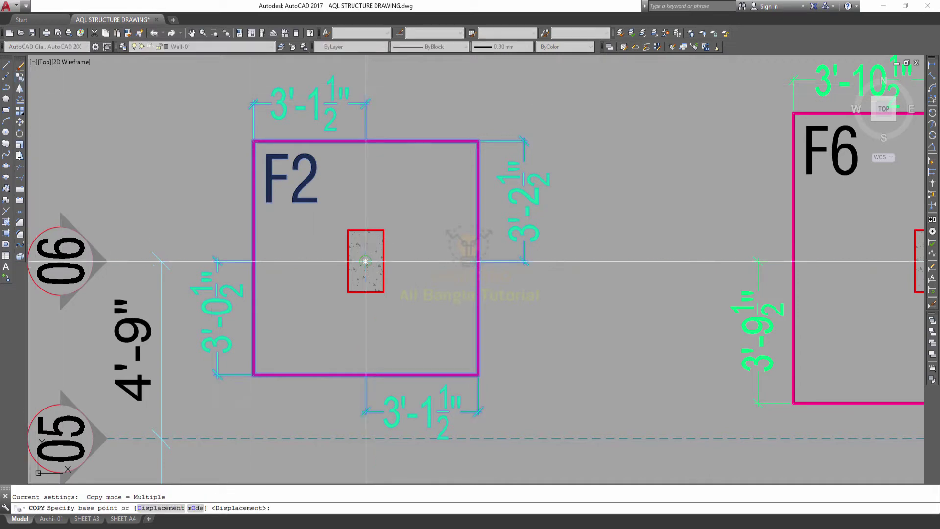
click(373, 255)
scroll(338, 272, down, 3)
scroll(319, 284, down, 2)
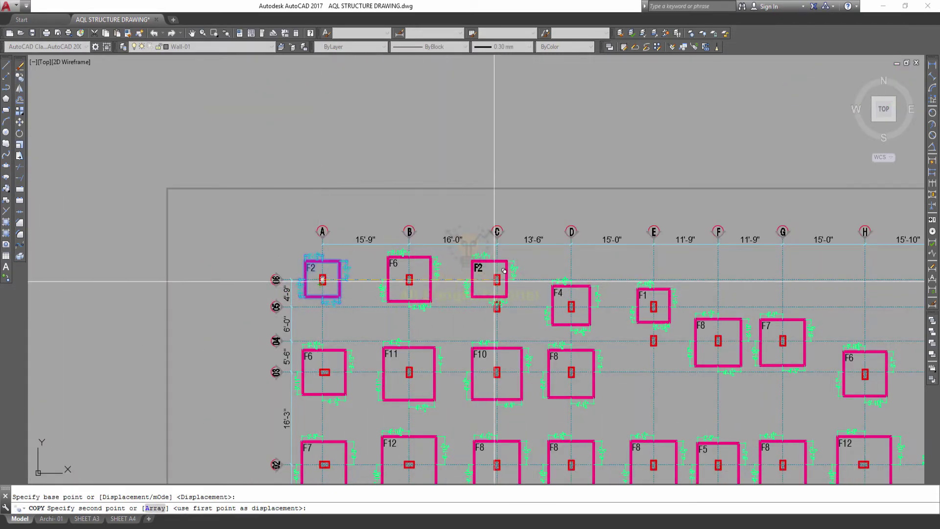
scroll(505, 277, up, 5)
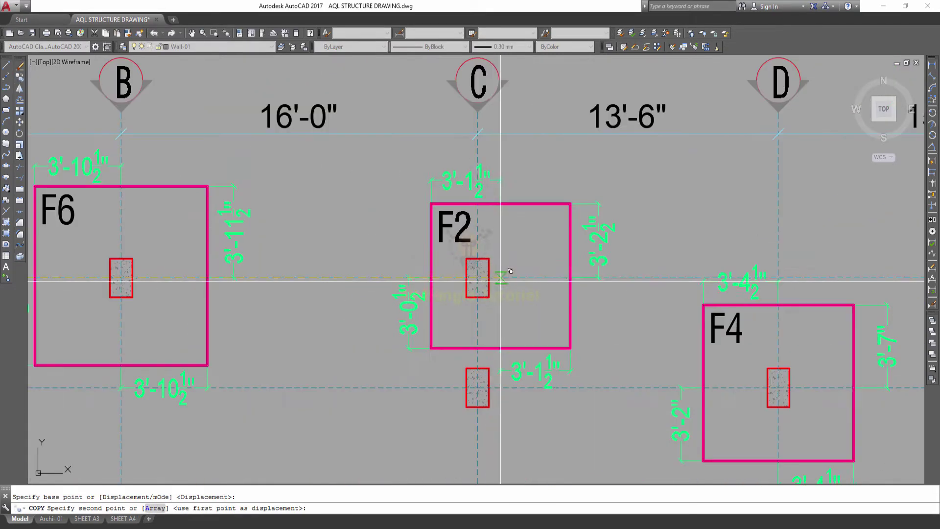
click(477, 388)
scroll(431, 336, down, 2)
scroll(441, 319, down, 2)
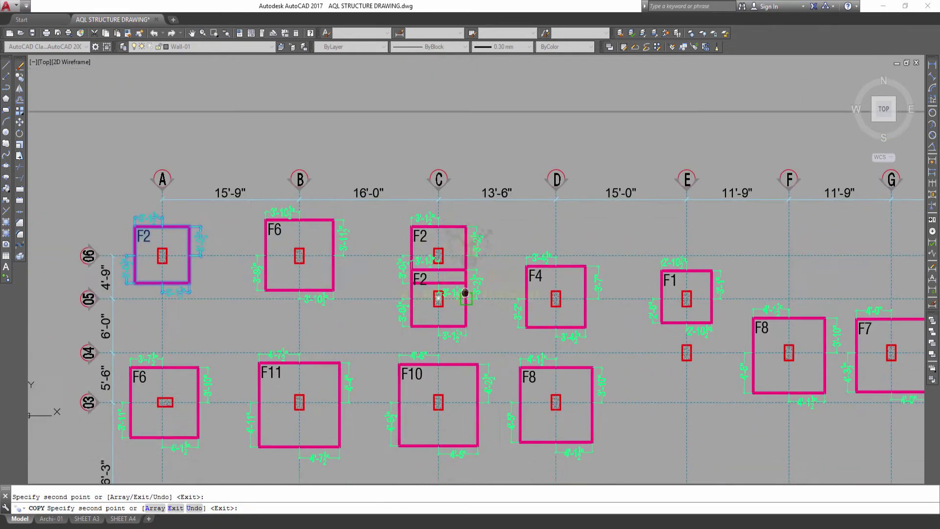
key(Escape)
scroll(421, 287, up, 4)
scroll(416, 285, up, 2)
- Select the lower F2 footing on grid C together with its pedestal
middle_drag(413, 283, 382, 338)
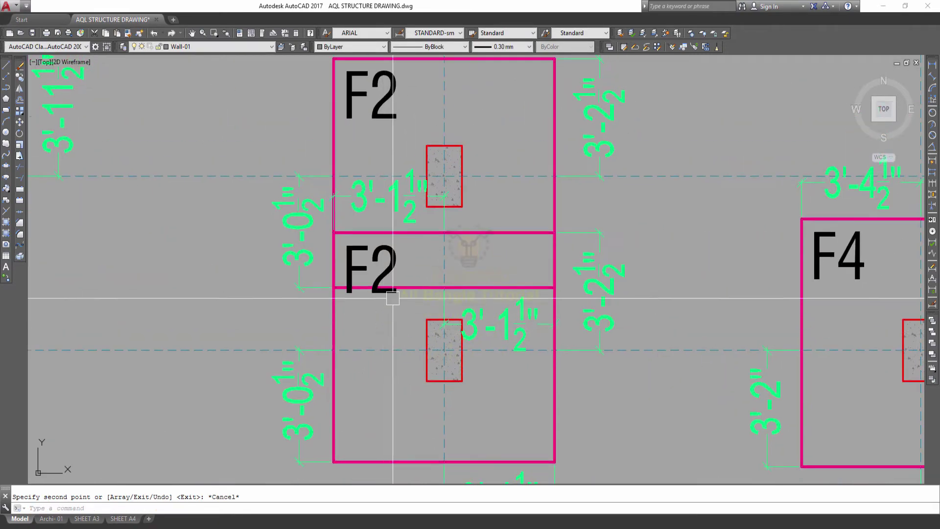
scroll(441, 256, down, 2)
scroll(458, 265, down, 2)
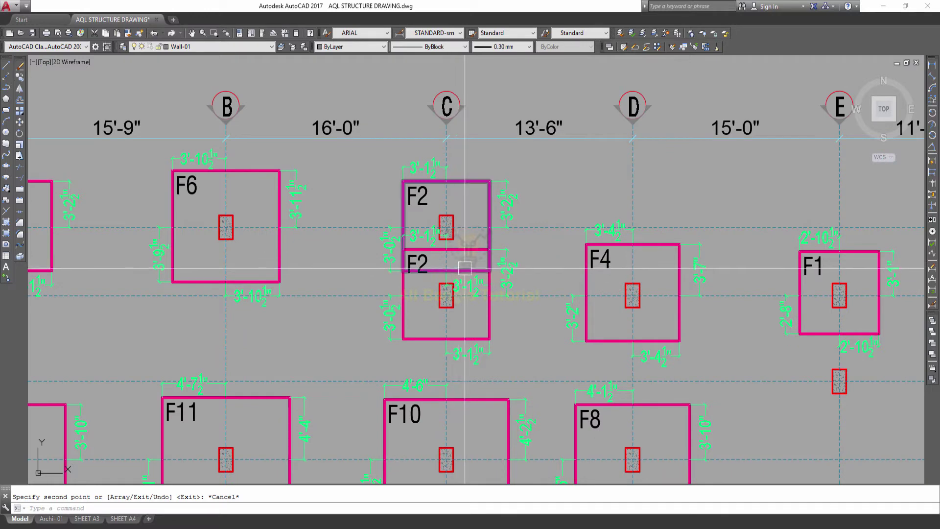
middle_drag(469, 247, 465, 250)
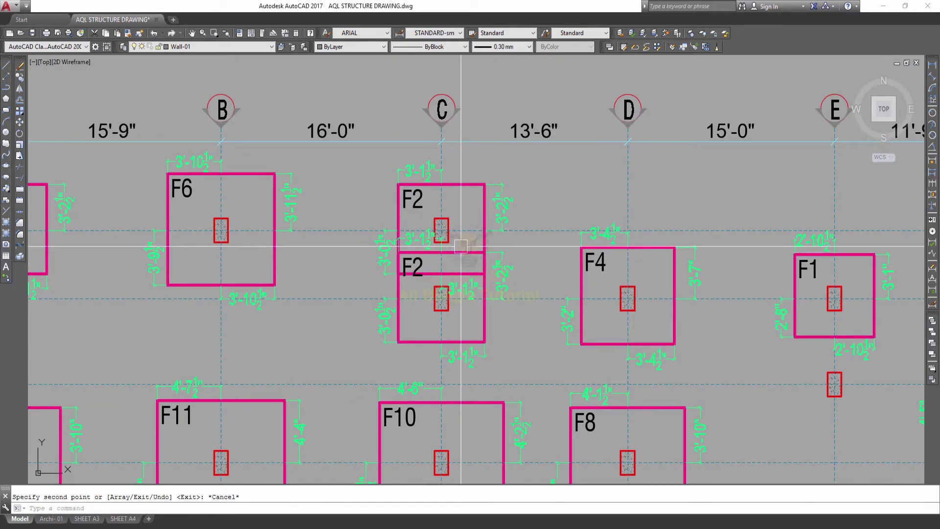
middle_drag(462, 255, 462, 225)
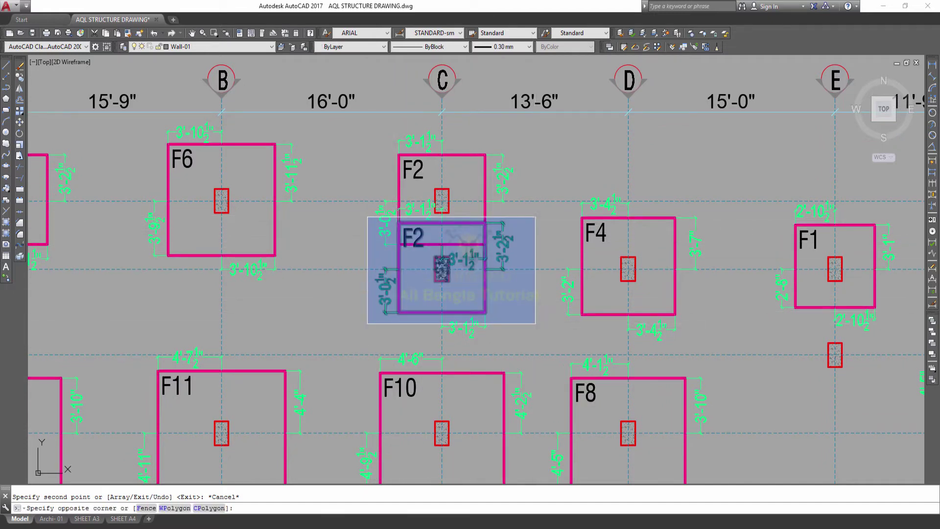
click(536, 324)
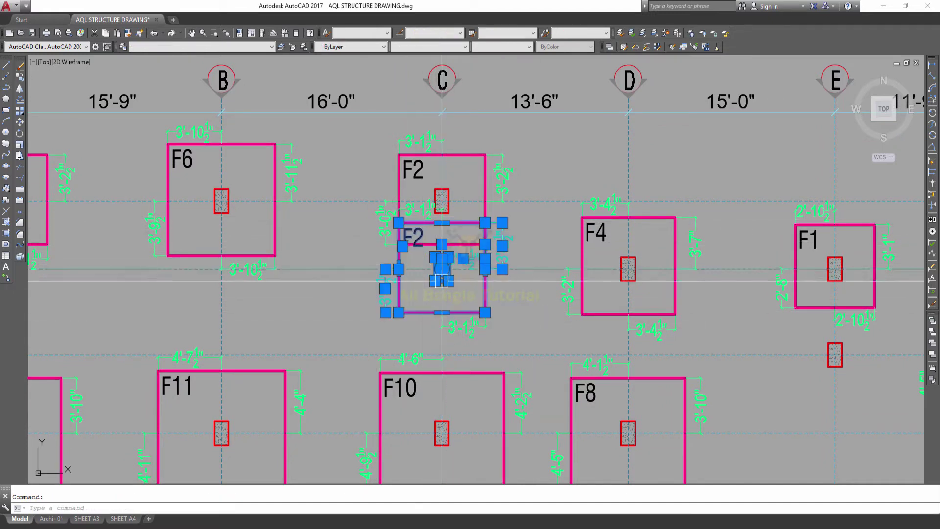
scroll(448, 281, up, 10)
click(509, 305)
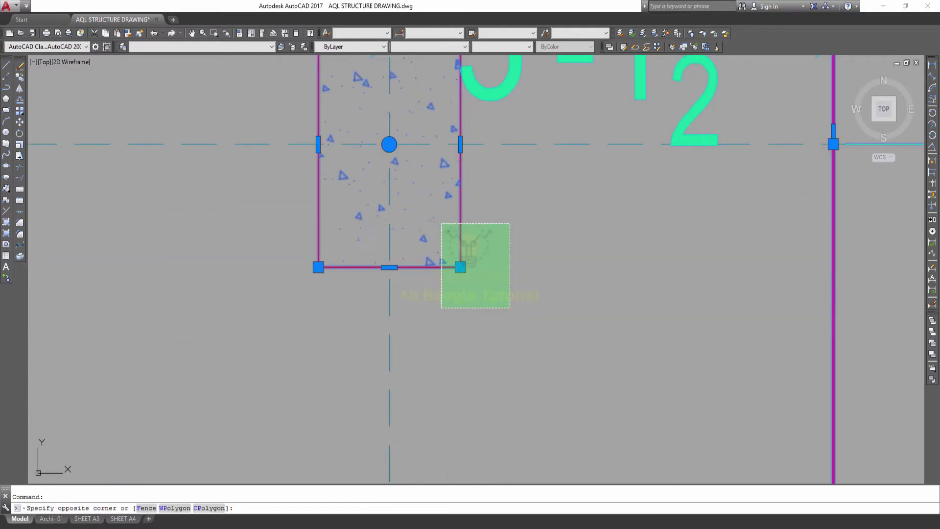
scroll(489, 259, down, 6)
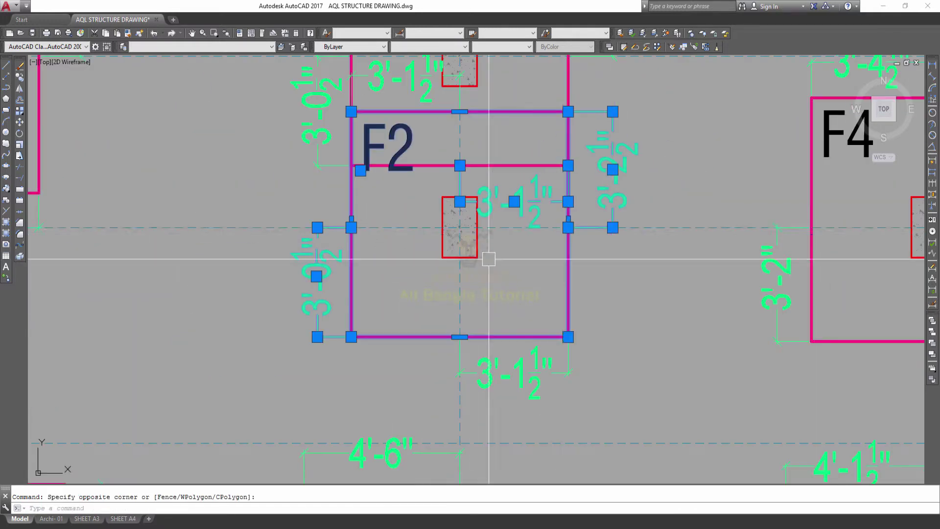
click(568, 214)
- Move the lower F2 footing straight down against the upper F2 footing
text(m)
key(Return)
click(707, 133)
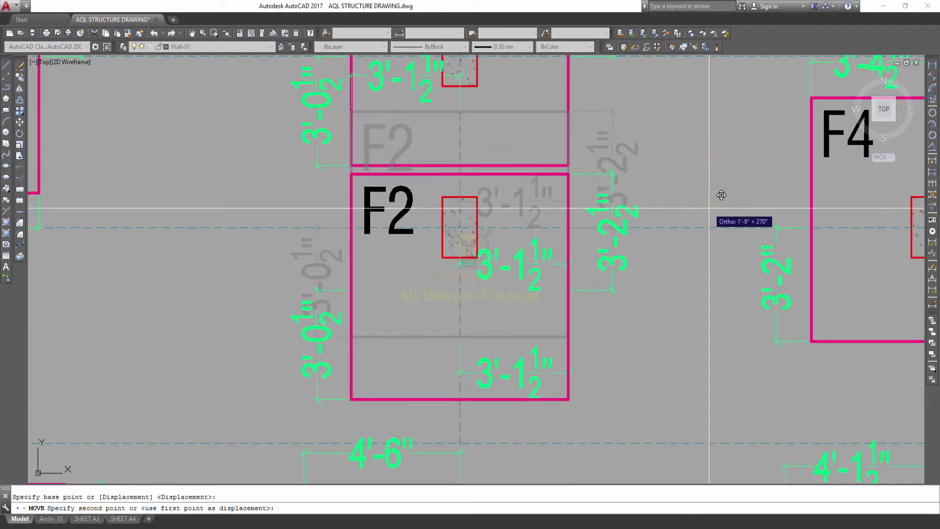
click(720, 191)
- Start a linear dimension on the footing edge, then cancel it
scroll(410, 230, up, 5)
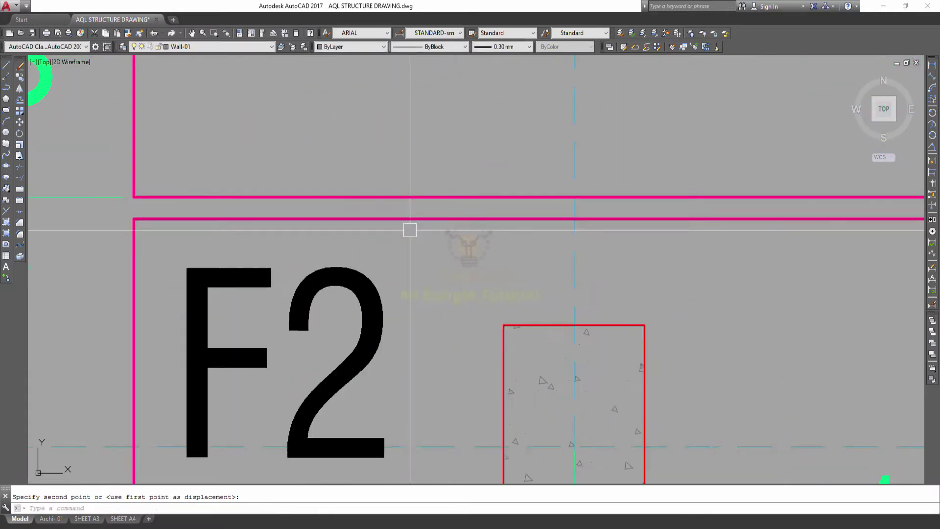
mouse_move(884, 118)
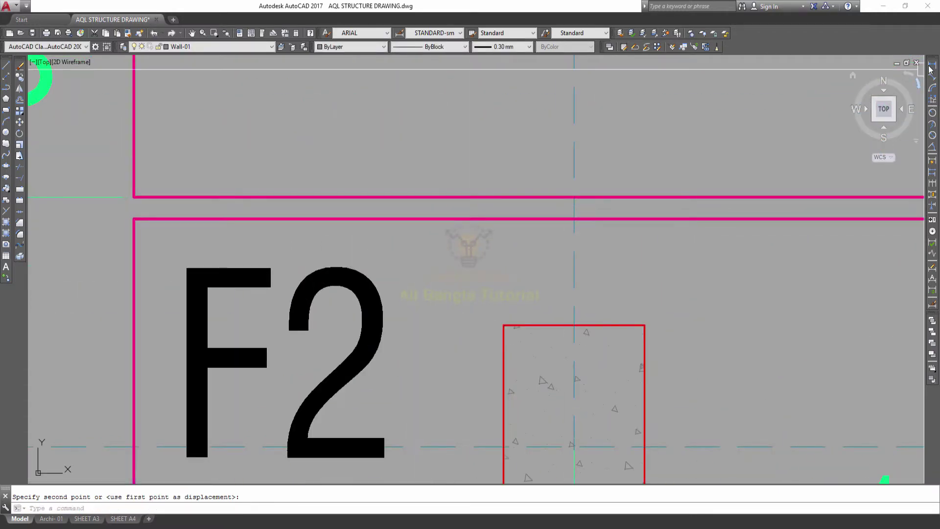
click(932, 65)
click(731, 219)
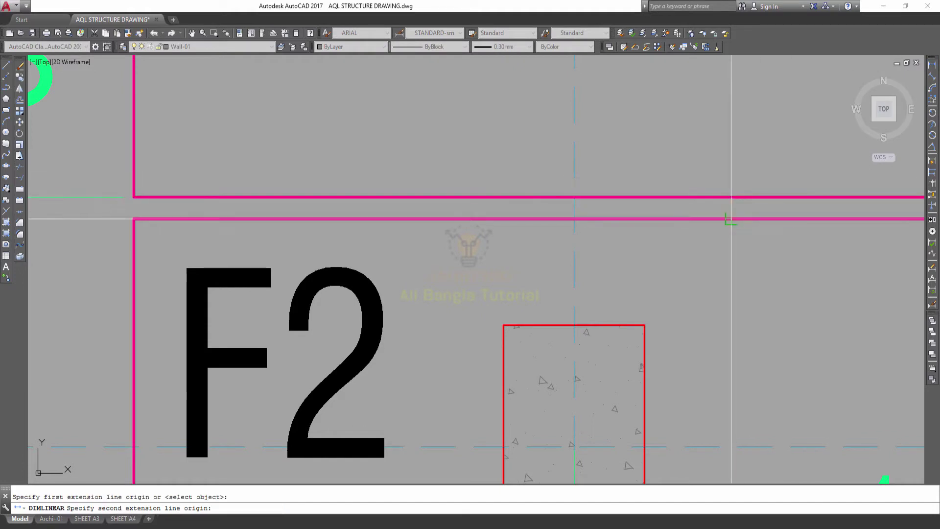
click(731, 197)
scroll(686, 216, down, 5)
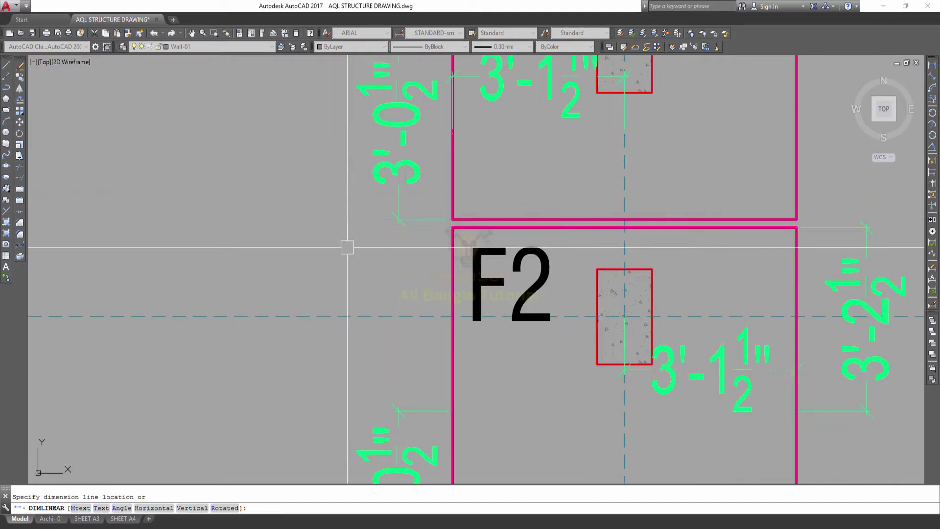
key(Escape)
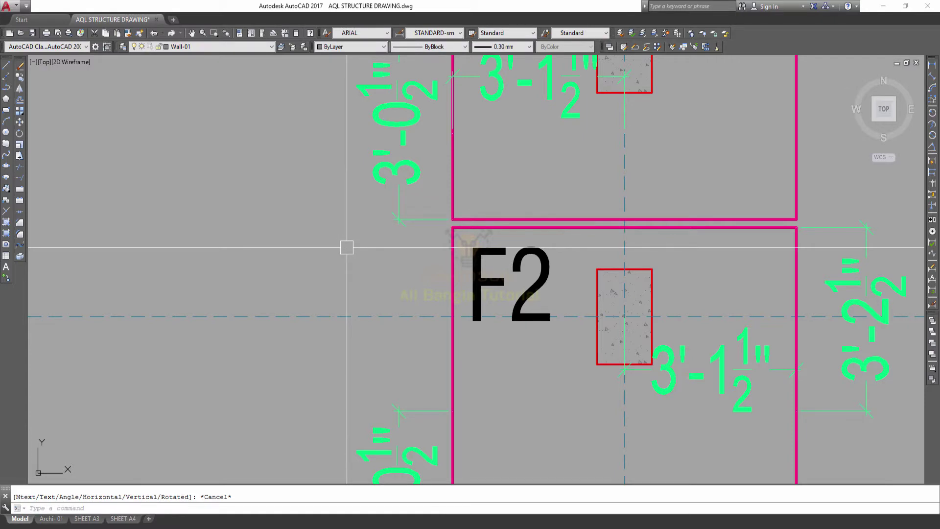
scroll(366, 245, down, 4)
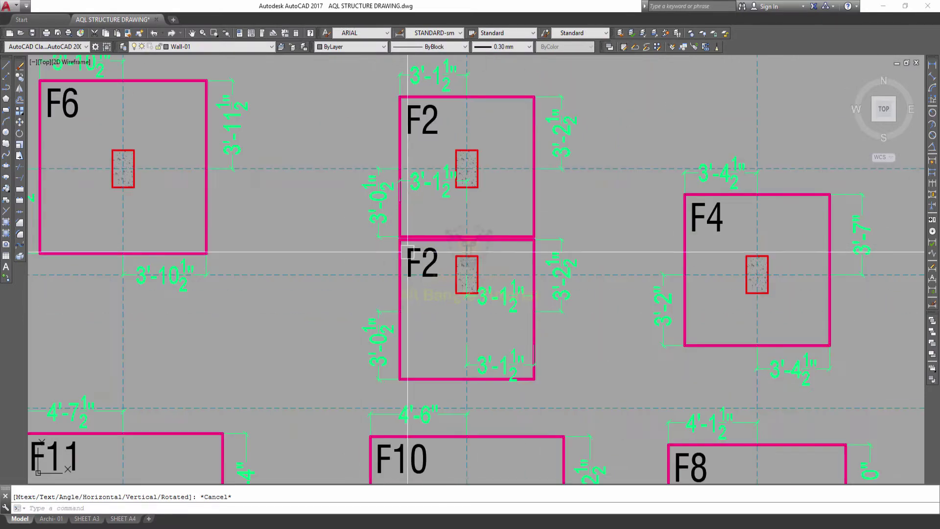
- Select the lower F2 outline and begin a move from its top-left corner, then cancel
click(399, 276)
scroll(401, 248, up, 2)
text(m)
key(Return)
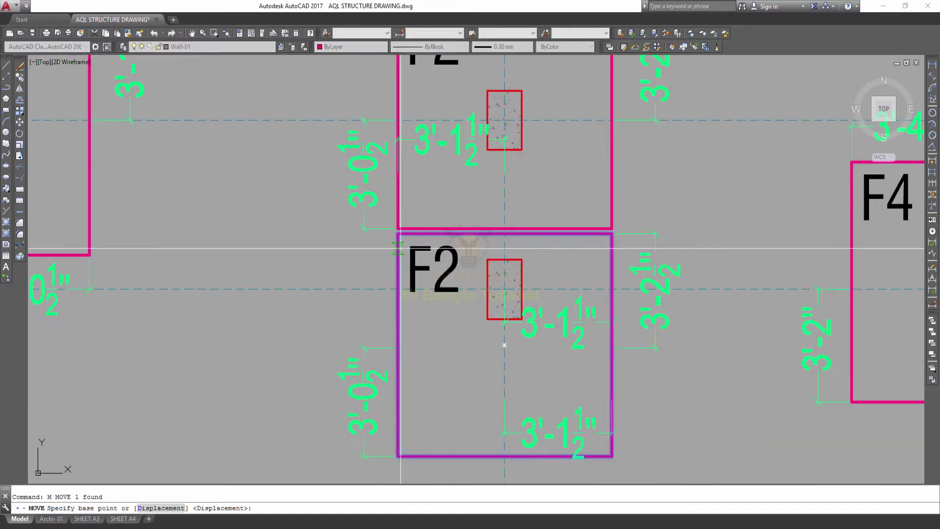
scroll(400, 240, up, 3)
click(390, 206)
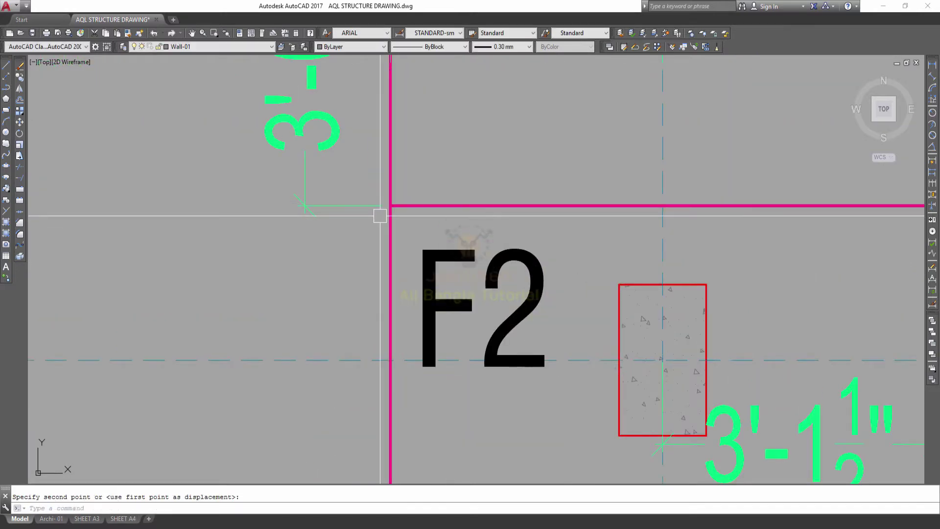
scroll(382, 211, down, 5)
key(Escape)
- Trim away the shared edge between the two stacked F2 footings
text(tr)
key(Return)
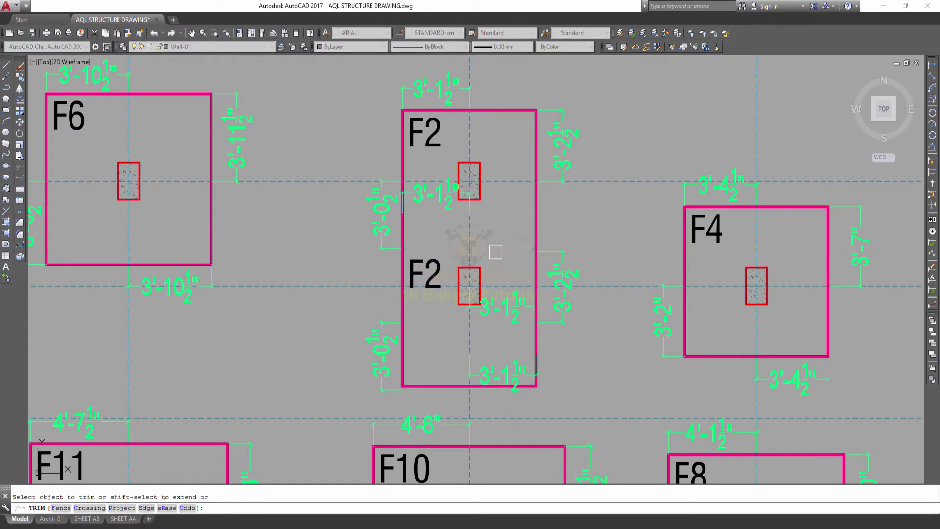
scroll(496, 252, down, 7)
scroll(441, 221, up, 1)
key(Escape)
scroll(430, 207, up, 6)
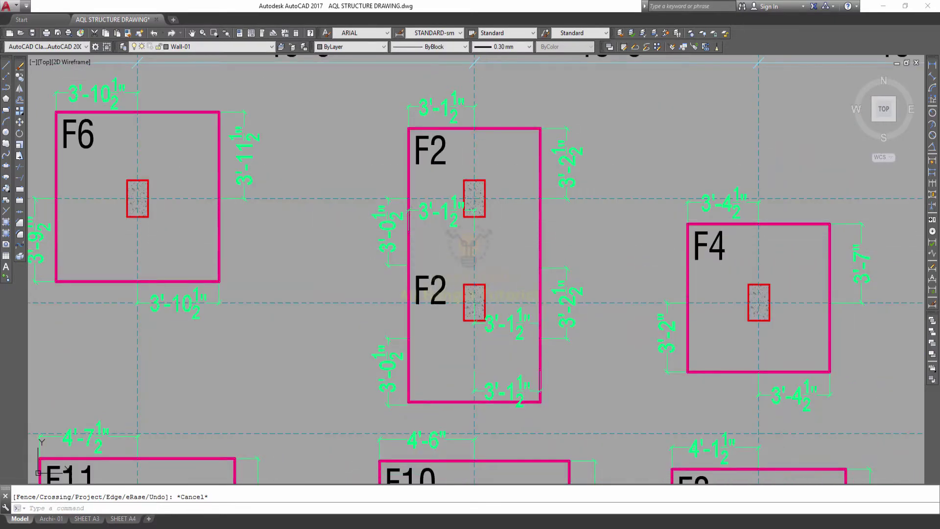
- Erase the upper F2's 3'-1½ and 3'-0½ and the lower F2's 3'-2½ and inner 3'-1½ dimensions
click(413, 210)
click(385, 211)
text(e)
key(Return)
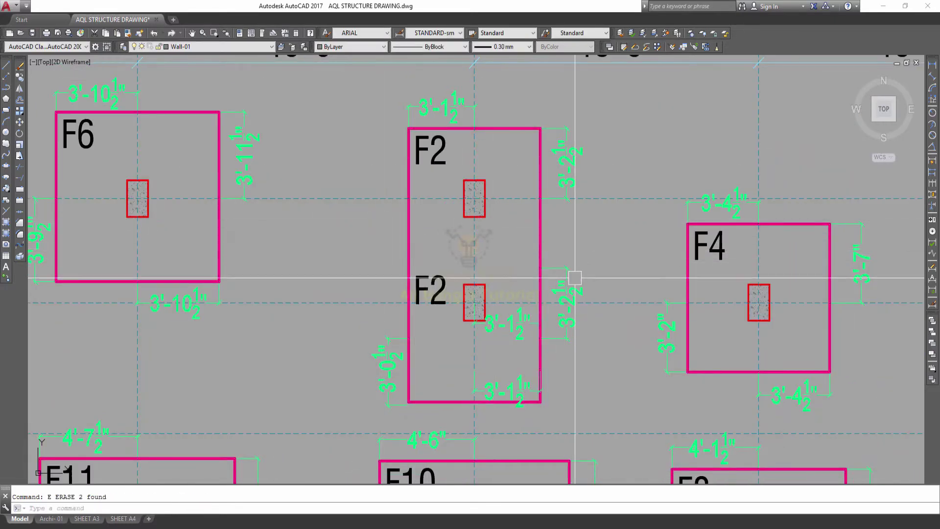
click(569, 278)
click(514, 324)
text(e)
key(Return)
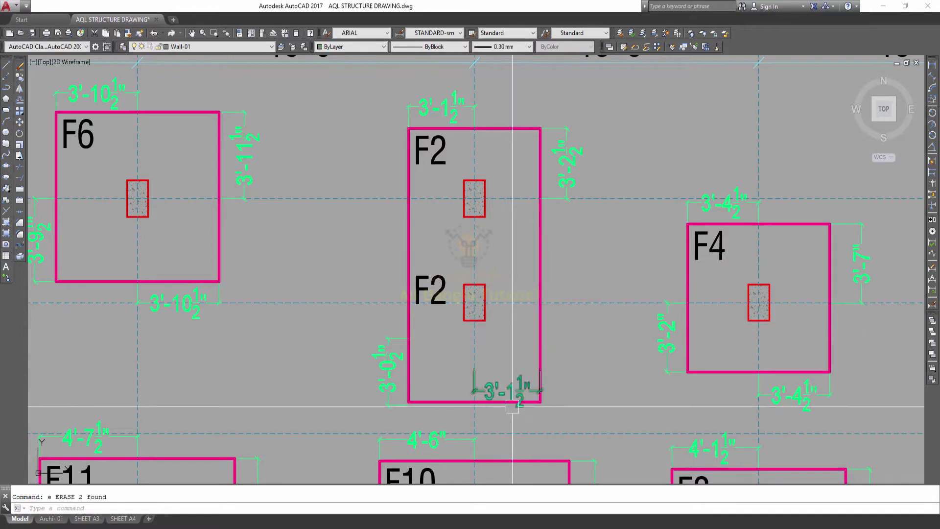
- Erase the lower F2's bottom 3'-1½ and left 3'-0½ dimensions, then view the whole grid
click(519, 391)
click(389, 365)
text(e)
key(Return)
scroll(417, 319, down, 4)
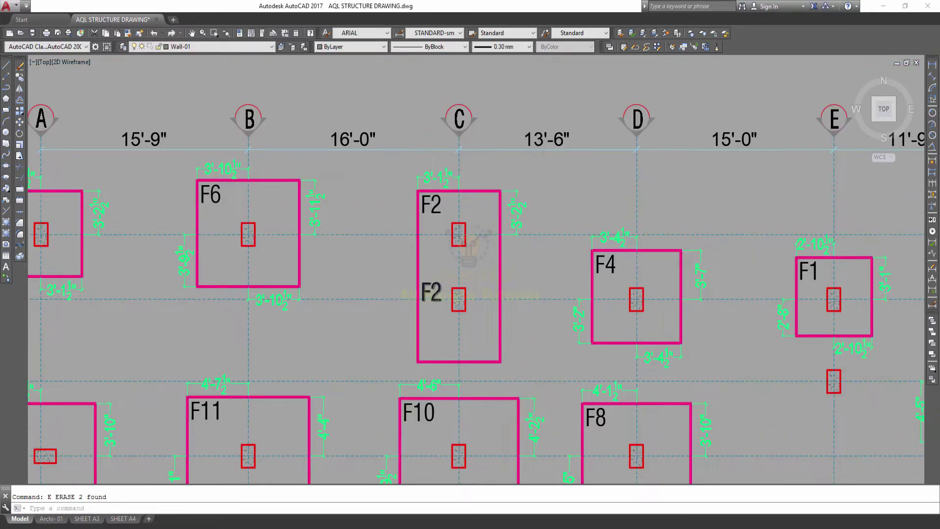
mouse_move(299, 230)
middle_down()
mouse_move(449, 294)
mouse_move(362, 248)
mouse_move(331, 214)
mouse_move(267, 219)
middle_up()
scroll(362, 247, down, 2)
- Pan and zoom across the detail sheet to examine Section A-A
middle_drag(643, 244, 563, 238)
middle_drag(823, 238, 667, 232)
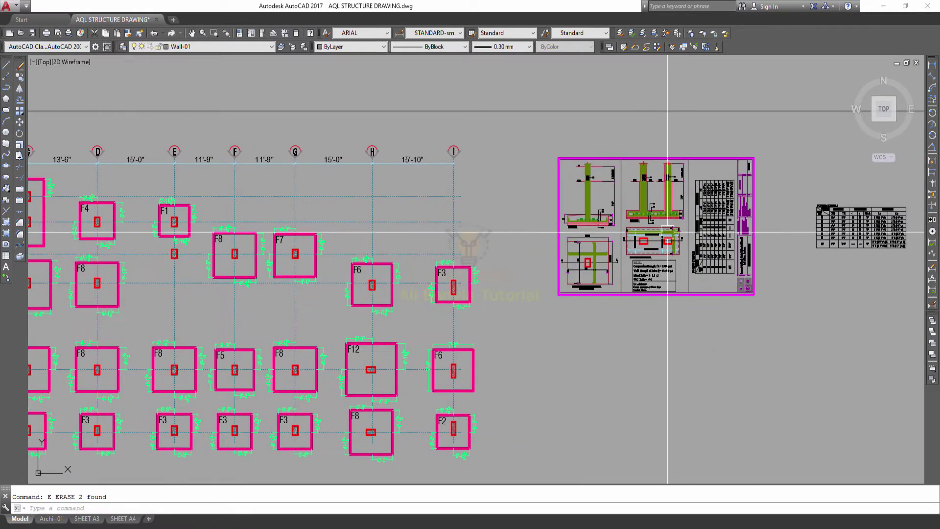
scroll(667, 232, up, 4)
middle_drag(615, 204, 637, 210)
scroll(523, 228, up, 4)
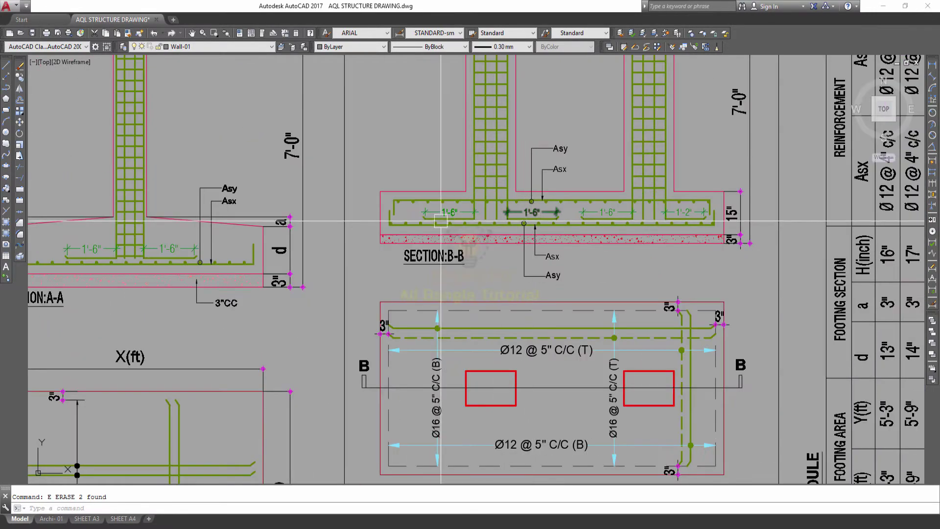
middle_drag(441, 221, 808, 245)
scroll(456, 245, up, 3)
scroll(468, 280, up, 2)
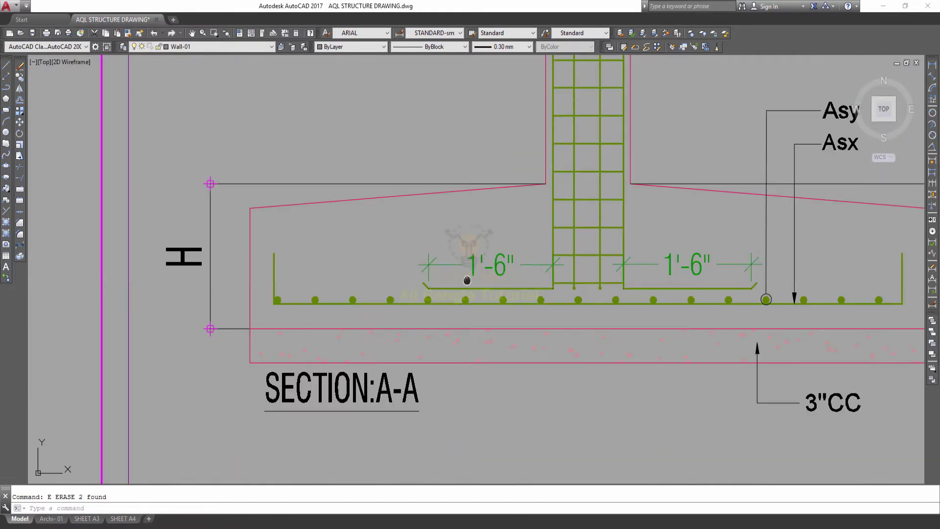
middle_drag(467, 280, 426, 268)
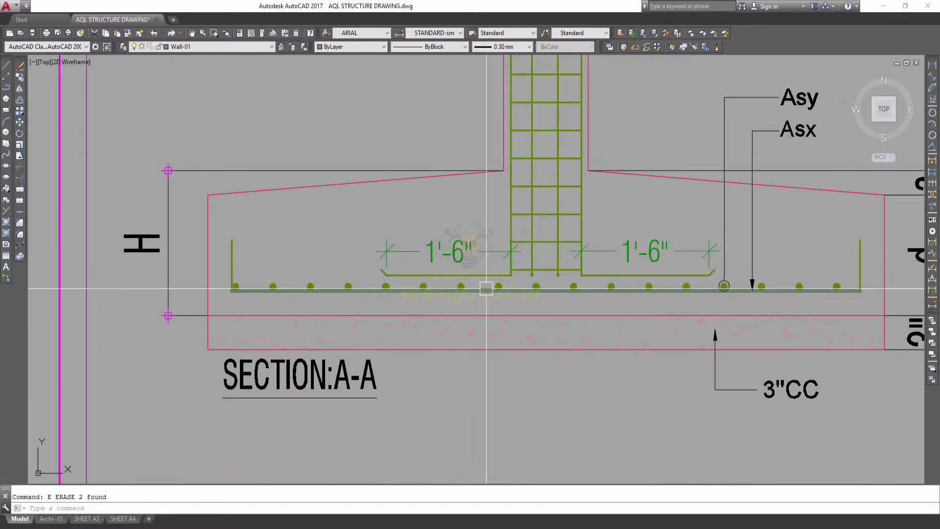
middle_drag(486, 288, 455, 277)
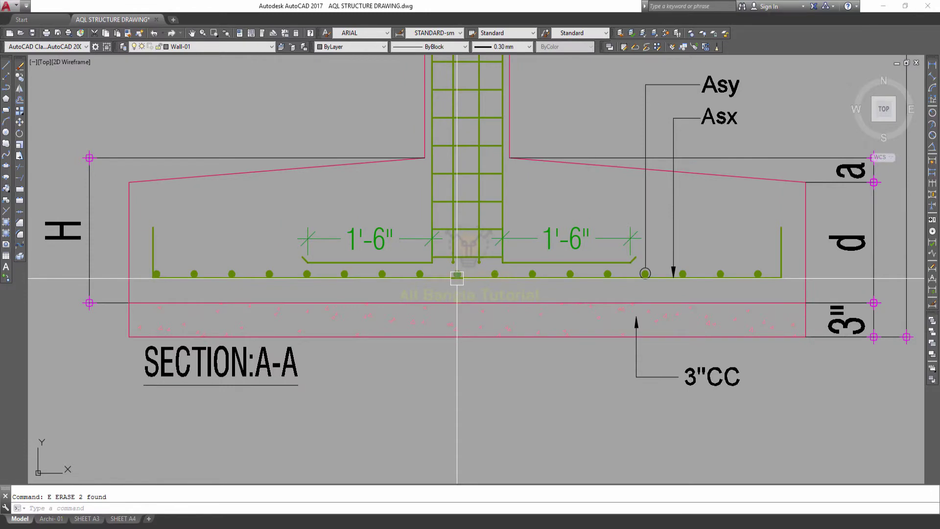
scroll(457, 278, down, 3)
- Examine Section B-B and the combined footing plan, then bring the schedule and notes into view
middle_drag(862, 264, 466, 240)
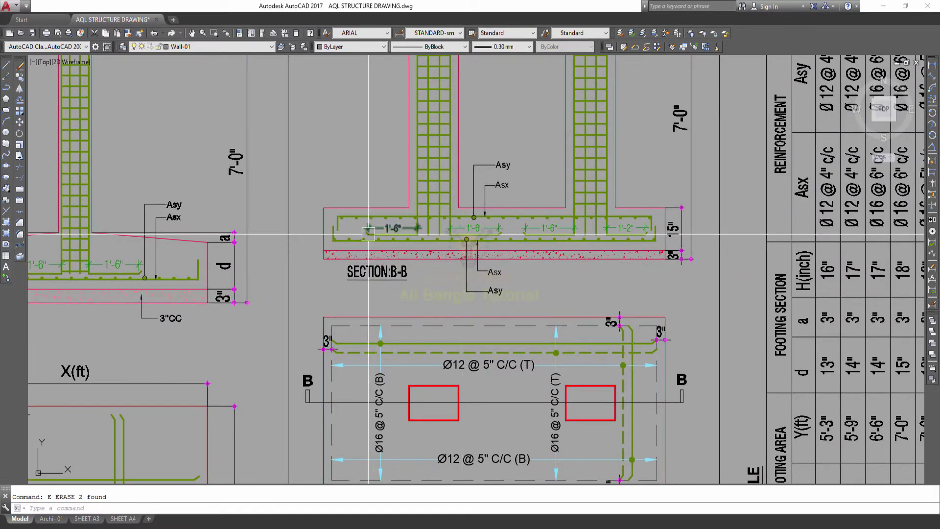
scroll(365, 239, up, 4)
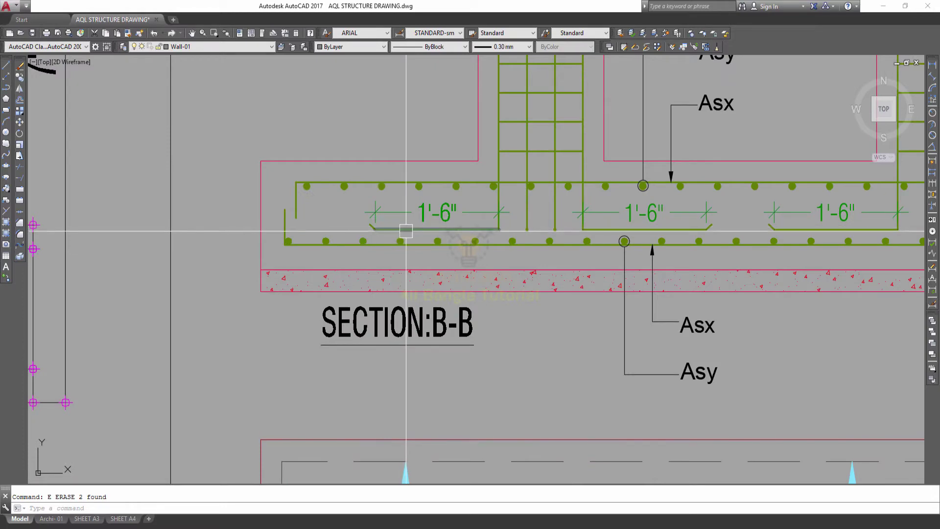
middle_drag(430, 213, 368, 221)
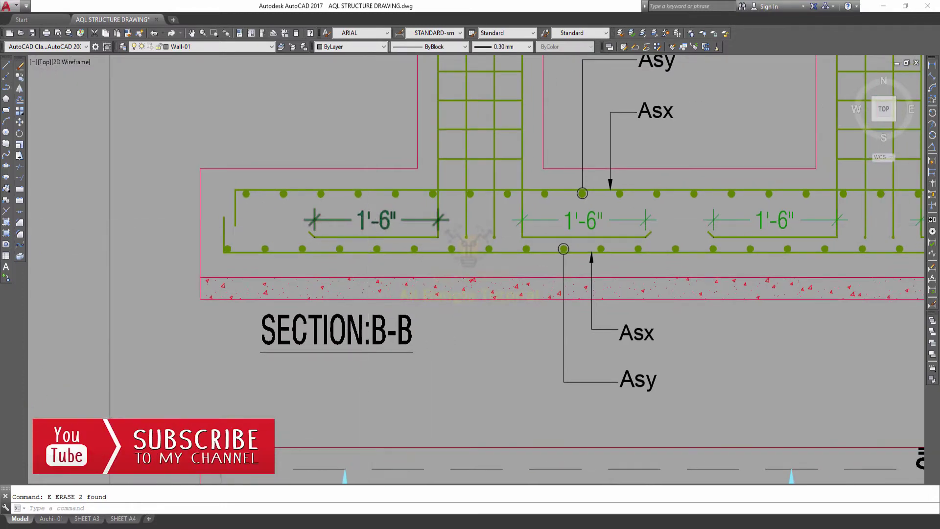
scroll(376, 228, down, 4)
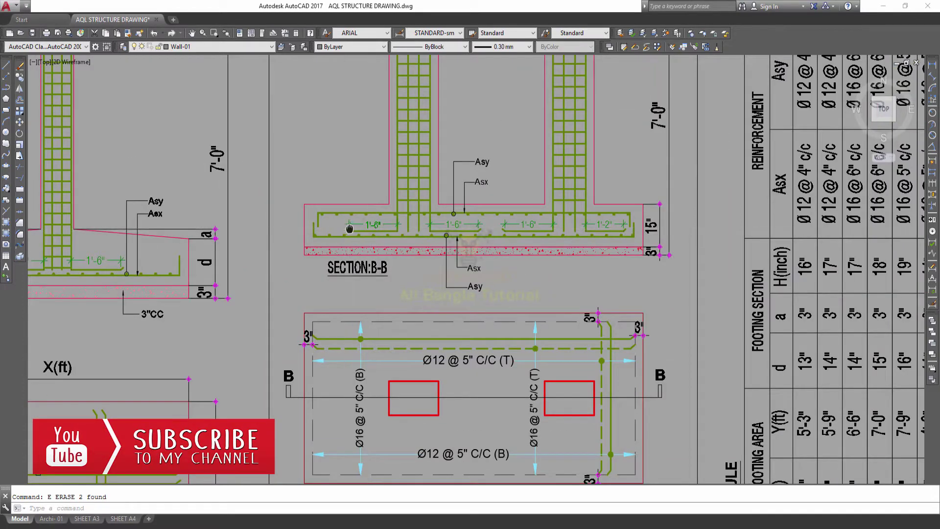
middle_drag(349, 228, 400, 207)
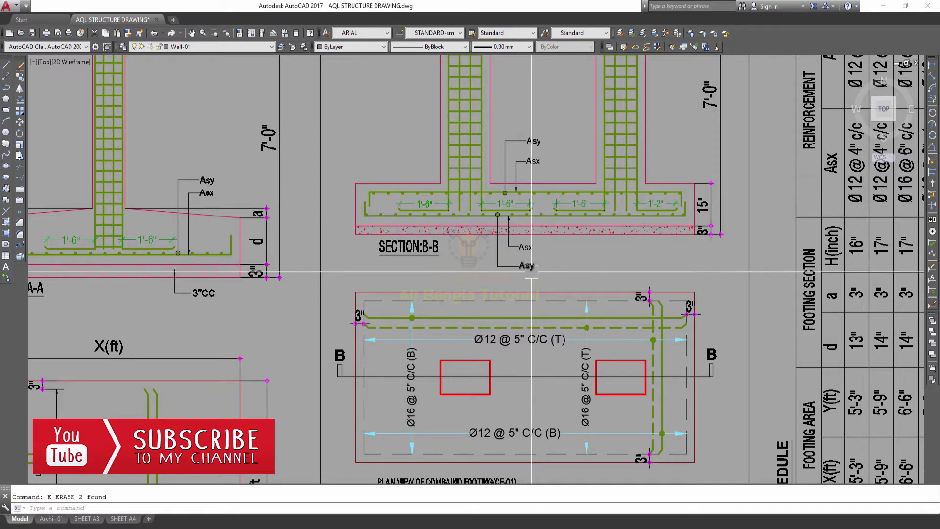
scroll(541, 269, down, 2)
middle_drag(546, 256, 375, 227)
- Zoom and pan onto the CF4/CF5 footings on the footing layout plan
scroll(374, 227, down, 2)
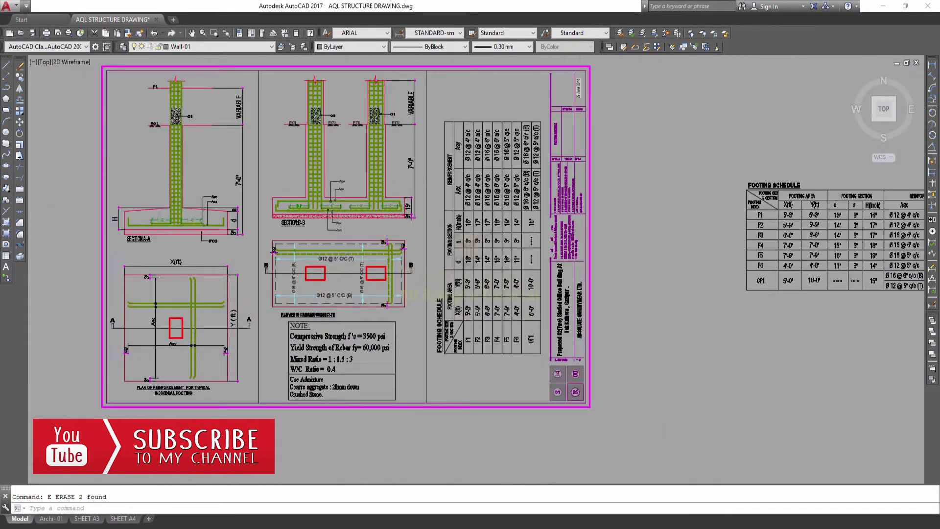
scroll(440, 245, down, 2)
middle_drag(466, 253, 347, 242)
scroll(411, 253, down, 2)
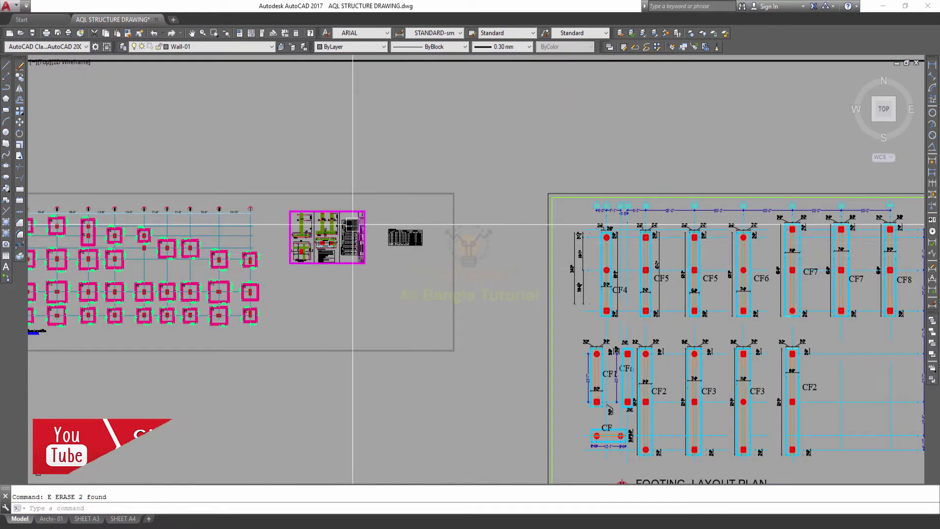
scroll(319, 235, up, 2)
scroll(343, 253, up, 3)
scroll(354, 227, down, 4)
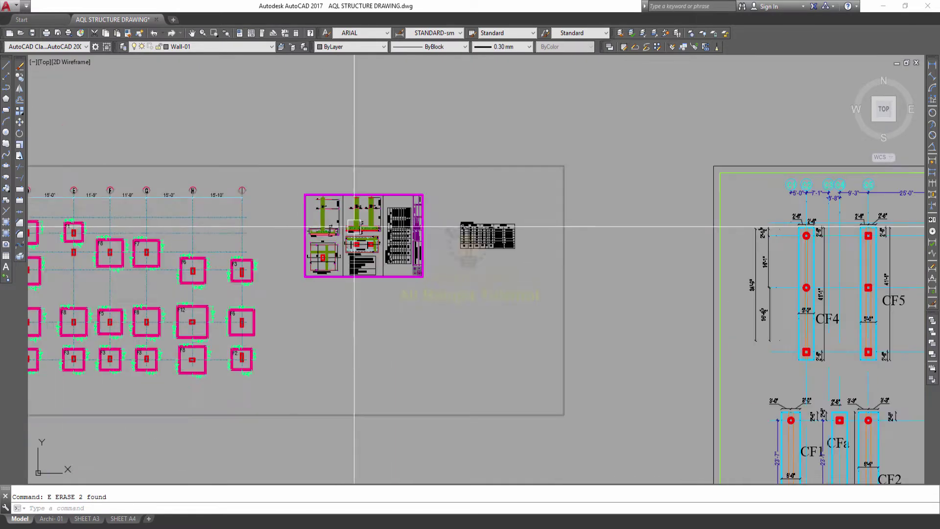
middle_drag(466, 275, 311, 265)
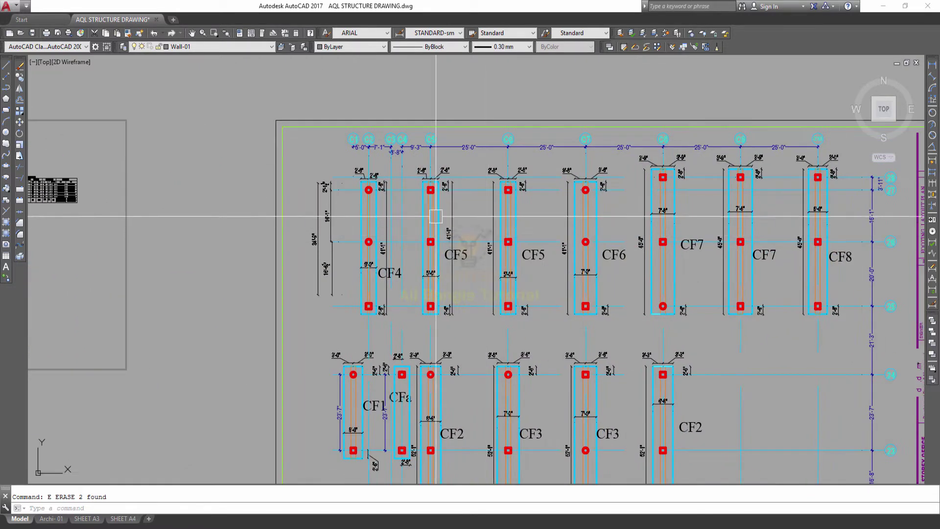
- Inspect the CF5 footing beam, clear its selection, and zoom out toward the detail sheets
scroll(380, 206, up, 4)
scroll(443, 206, down, 2)
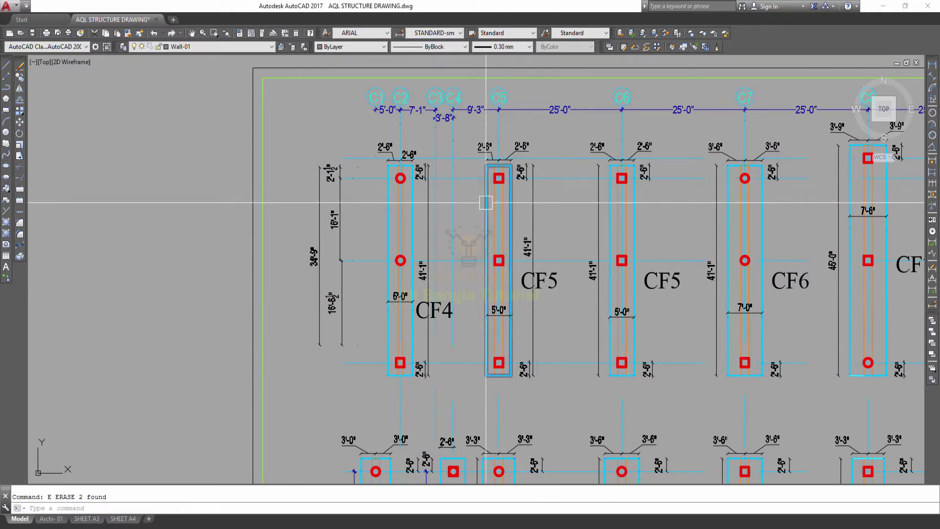
scroll(493, 203, up, 2)
scroll(449, 191, up, 2)
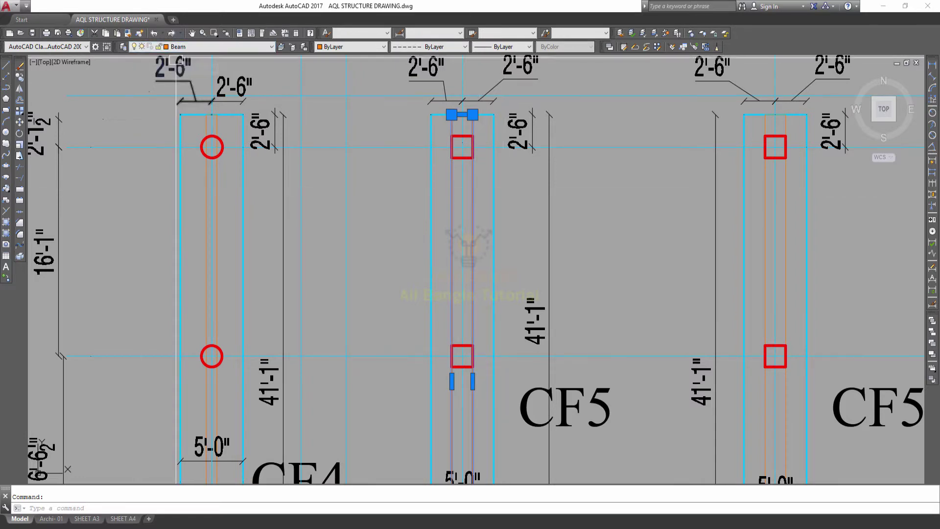
key(Escape)
scroll(430, 167, down, 5)
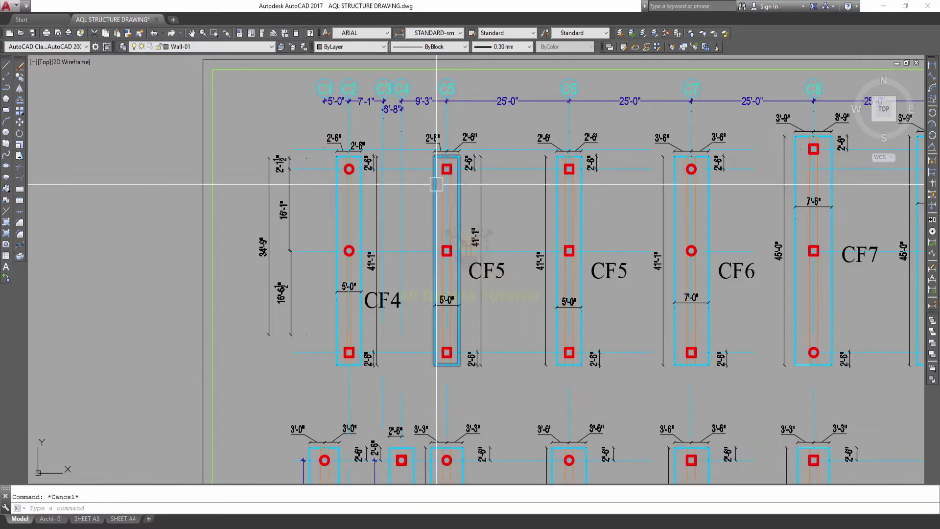
scroll(430, 187, down, 4)
- Zoom in on and centre the Plan of Combined Footing detail
scroll(665, 199, up, 4)
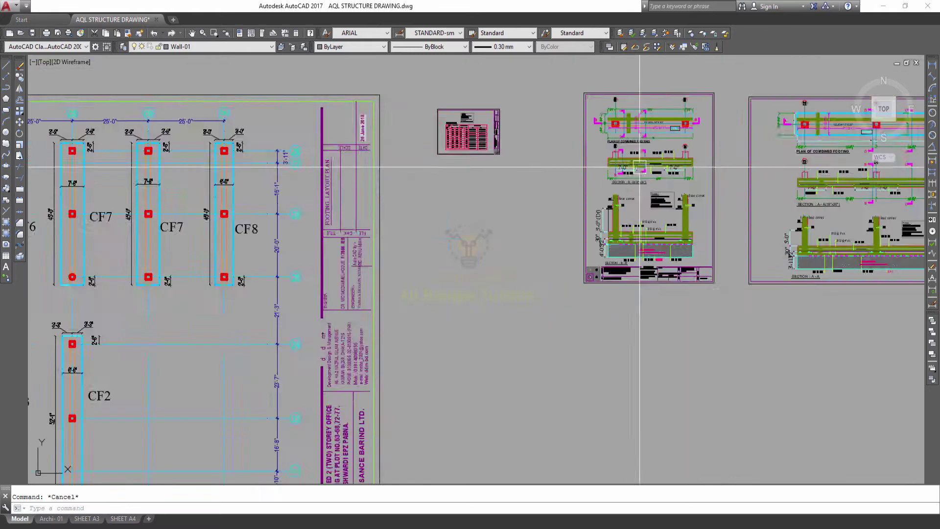
scroll(647, 159, up, 3)
middle_drag(647, 158, 504, 147)
scroll(504, 147, up, 5)
scroll(456, 188, up, 1)
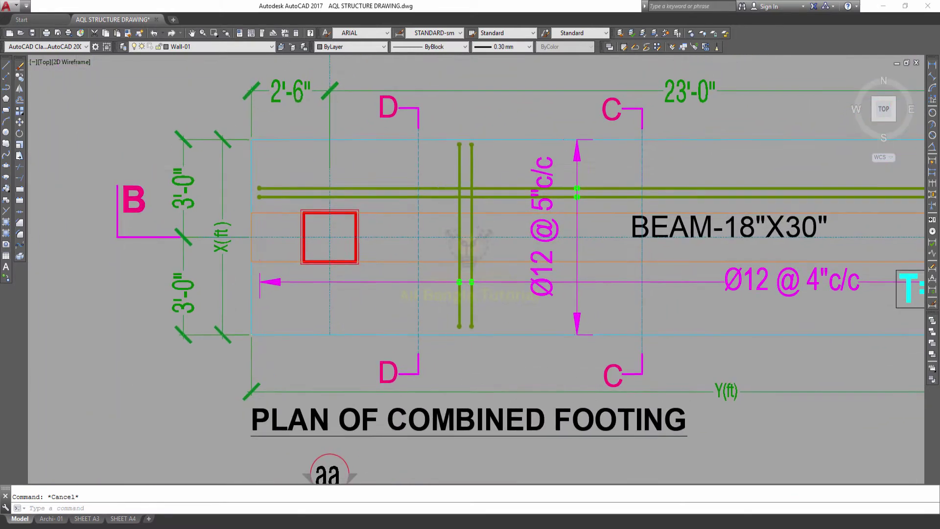
scroll(456, 189, down, 5)
scroll(419, 178, up, 5)
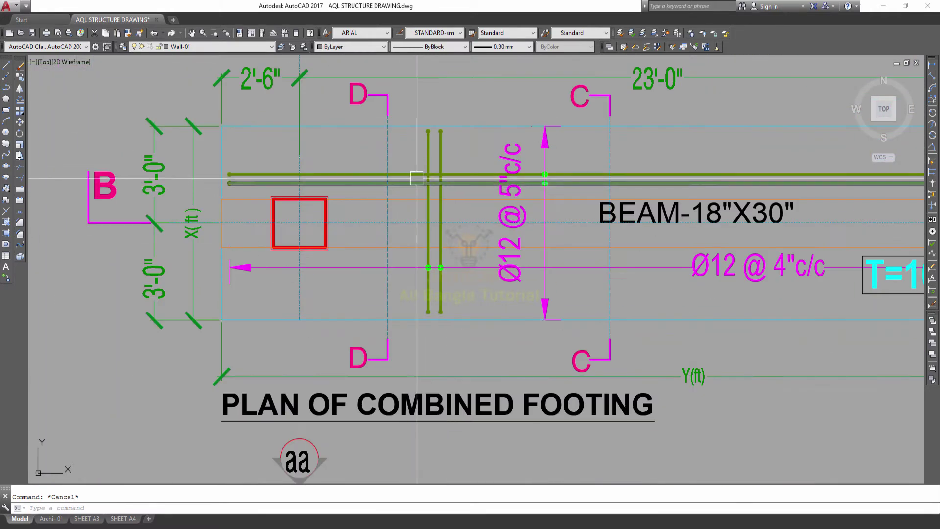
scroll(422, 172, down, 2)
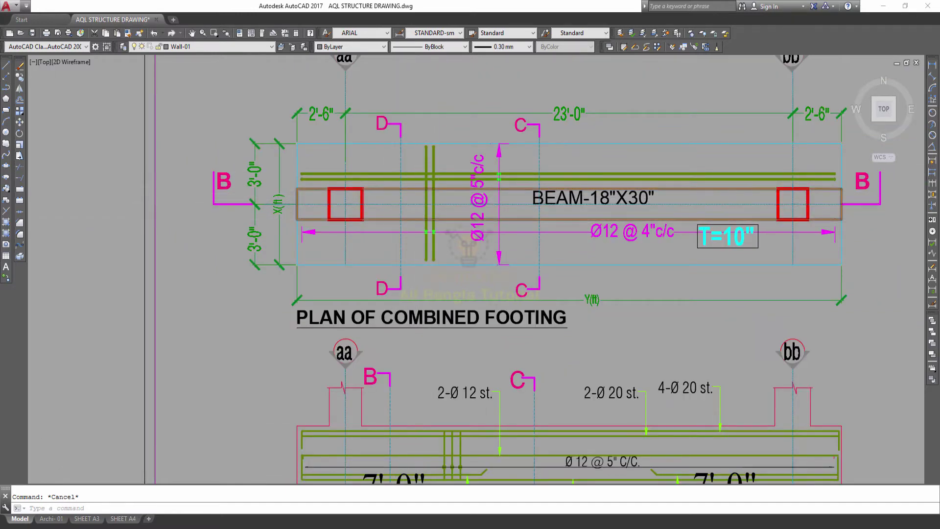
scroll(470, 252, down, 3)
scroll(388, 388, up, 4)
- Bring Section B-B's bottom bars and 18" dimension into close view
middle_drag(388, 388, 343, 266)
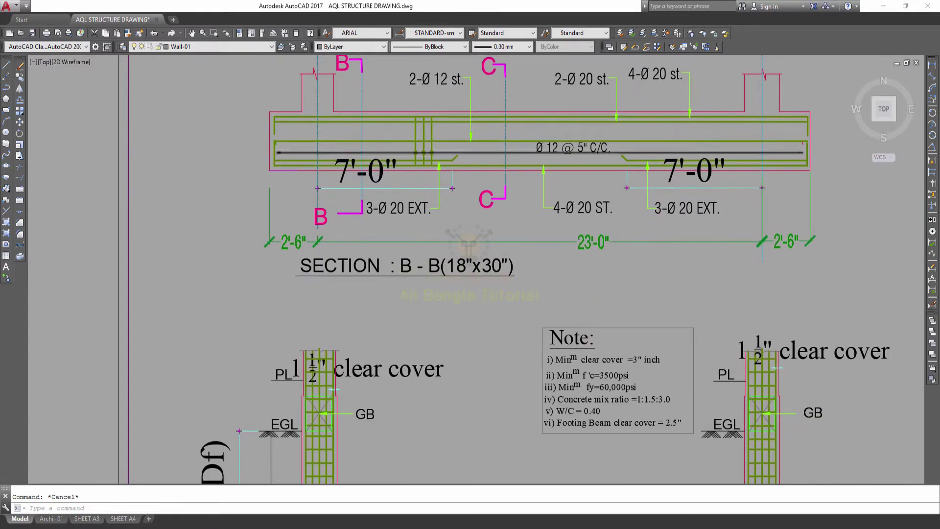
scroll(437, 320, down, 3)
middle_drag(436, 480, 394, 284)
scroll(394, 284, up, 4)
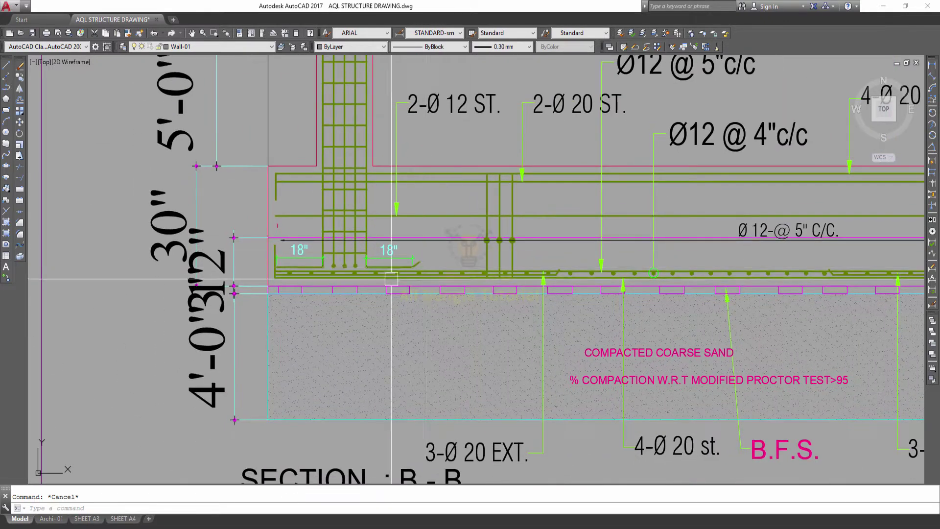
scroll(344, 281, up, 4)
scroll(363, 268, down, 3)
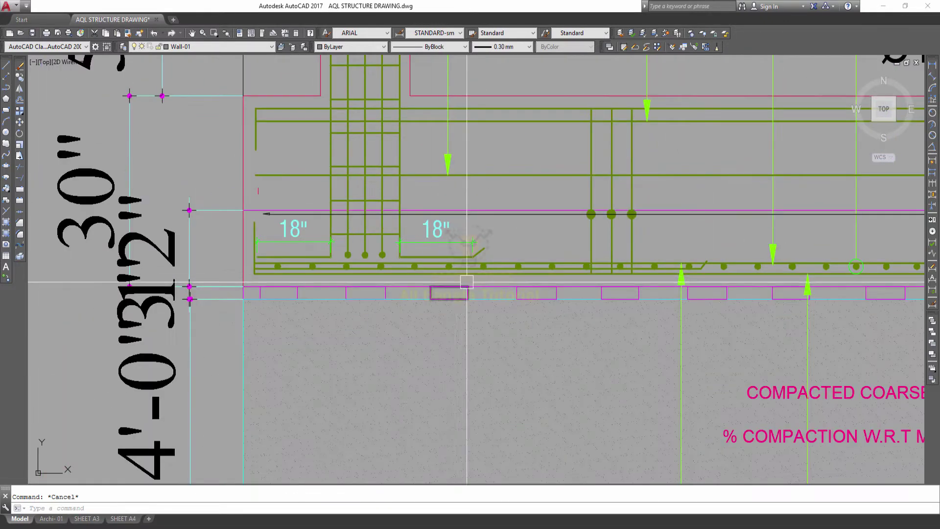
scroll(494, 267, up, 4)
middle_drag(494, 267, 395, 290)
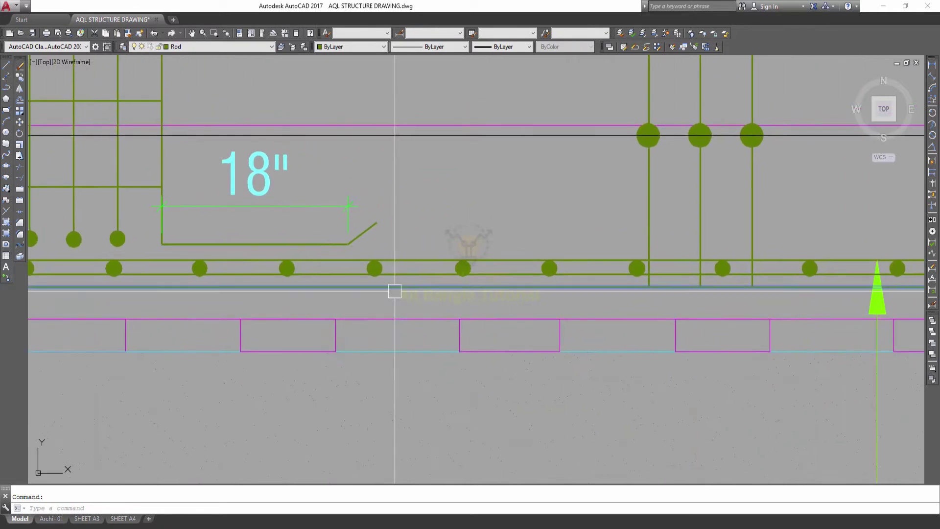
scroll(395, 290, down, 2)
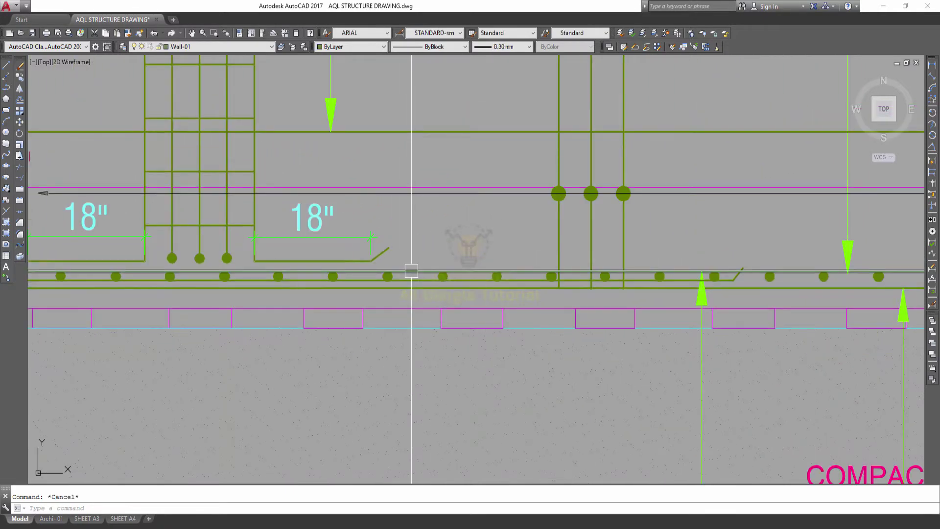
- Select and inspect the bottom bar line of Section B-B
click(407, 276)
scroll(426, 284, down, 4)
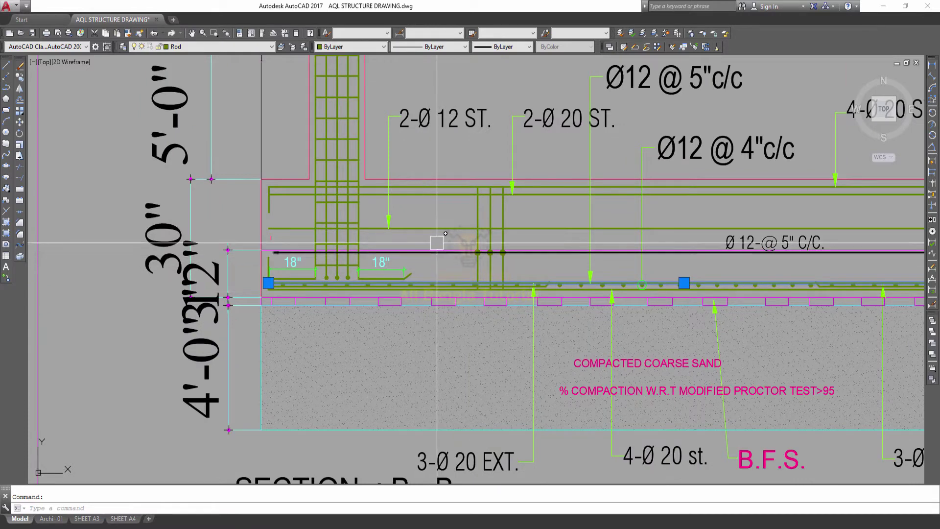
scroll(431, 241, down, 2)
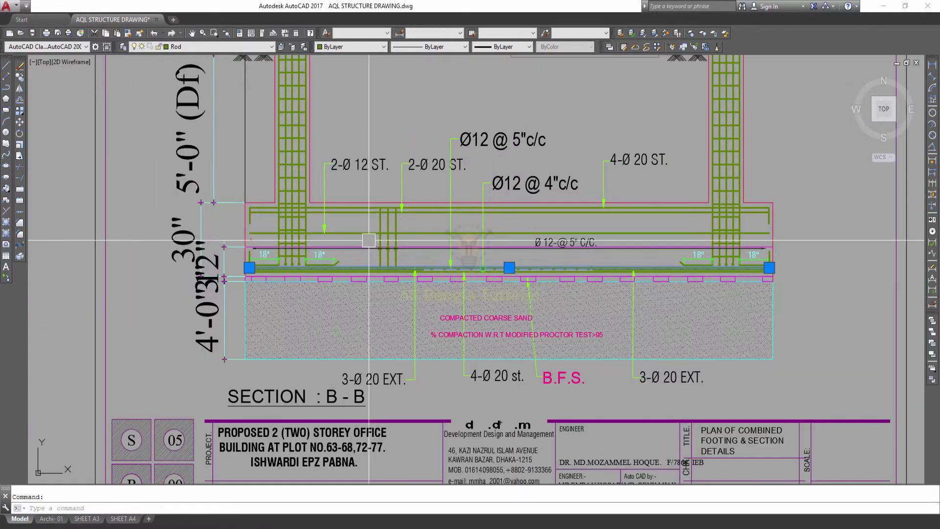
scroll(356, 232, up, 3)
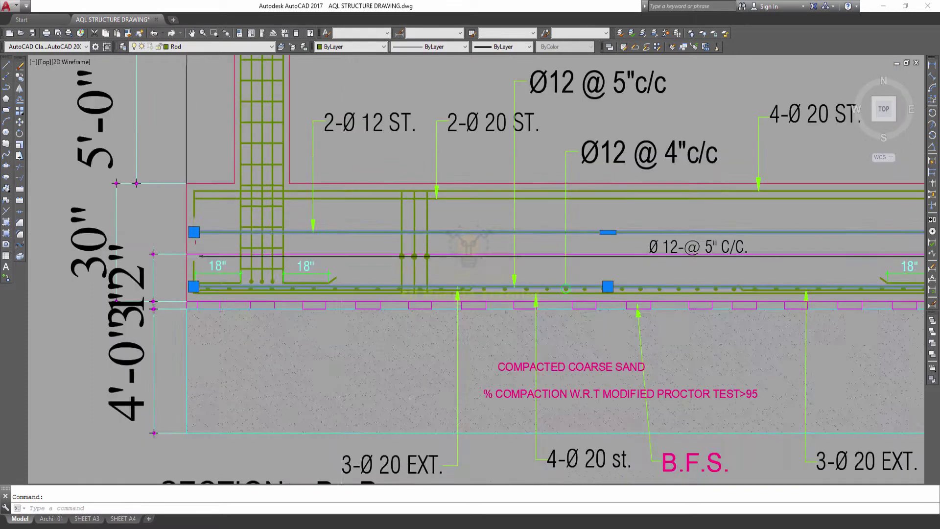
middle_drag(356, 243, 357, 259)
scroll(357, 255, down, 3)
- Check the upper bar line in Section B-B instead, then zoom back out
key(Escape)
click(342, 226)
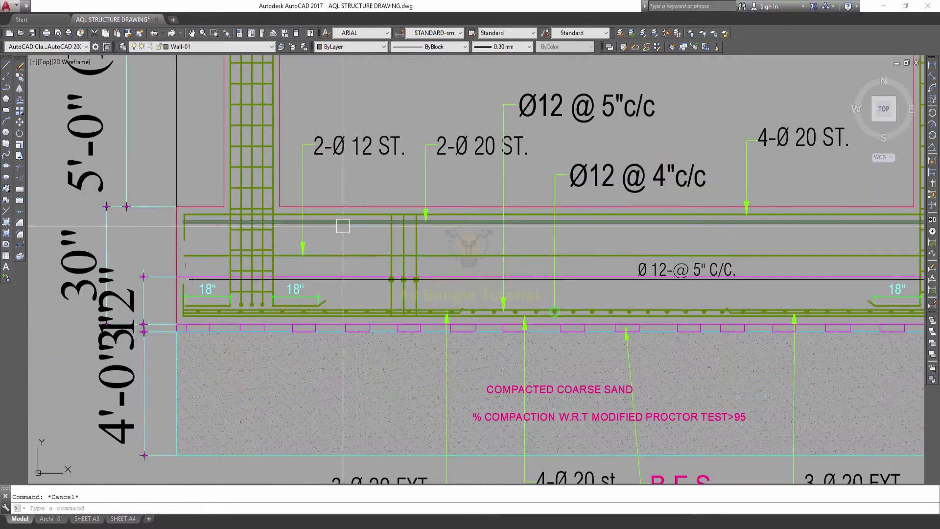
scroll(364, 247, down, 5)
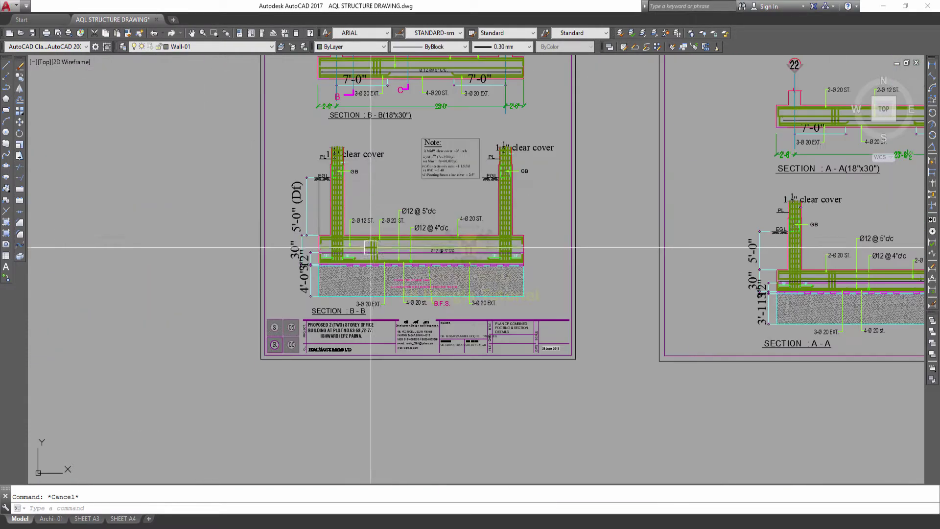
scroll(373, 250, down, 4)
scroll(326, 248, down, 2)
- Zoom out to the whole sheet layout, then onto the Asx label of Section A-A
middle_drag(326, 248, 490, 230)
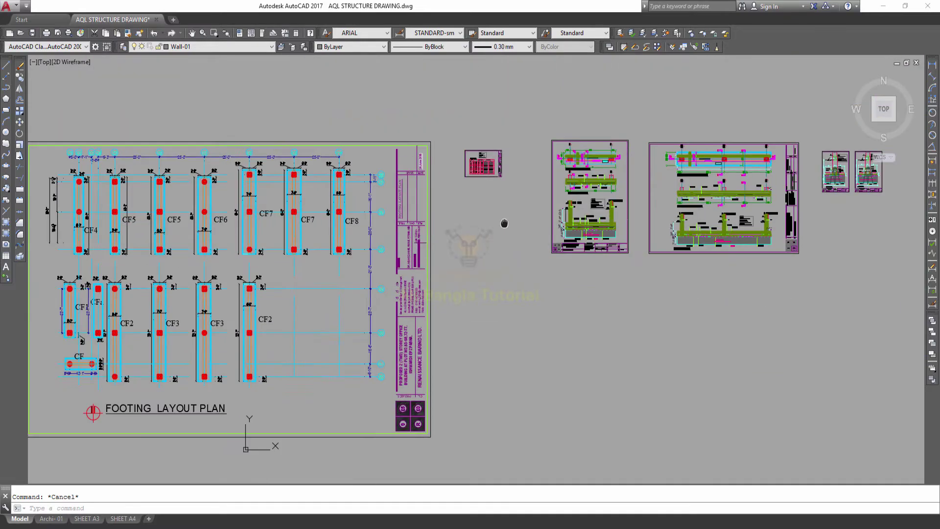
scroll(511, 225, down, 6)
scroll(297, 203, up, 5)
scroll(336, 203, up, 3)
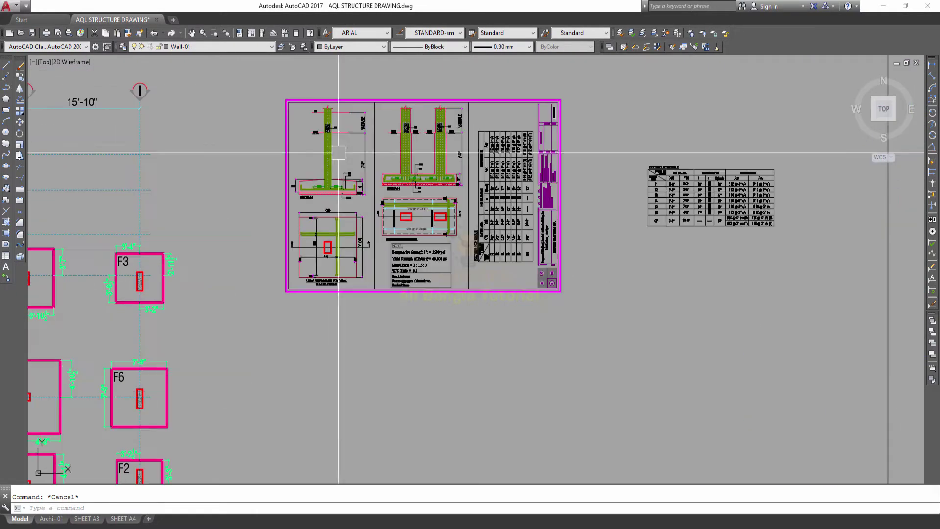
scroll(336, 203, up, 2)
scroll(303, 204, up, 5)
middle_drag(303, 204, 331, 276)
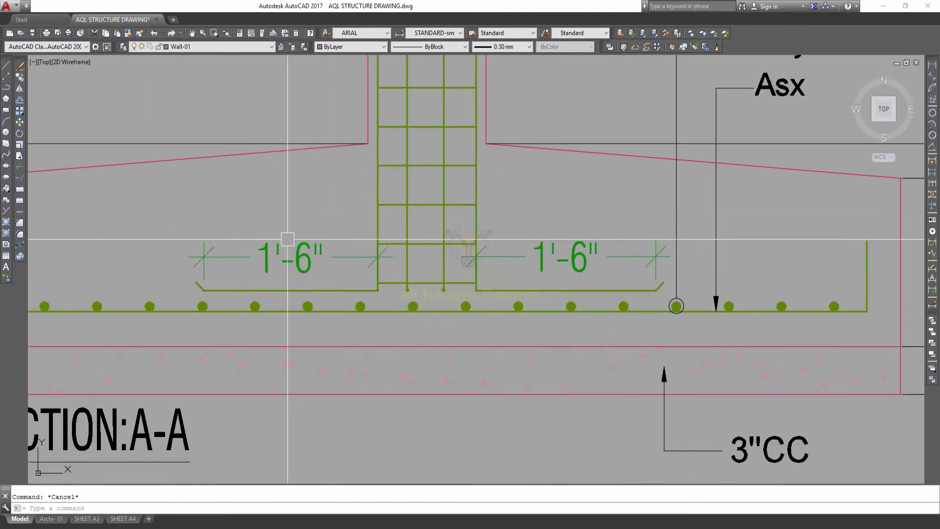
- Pan and zoom across the footing schedule sheet
scroll(287, 240, down, 4)
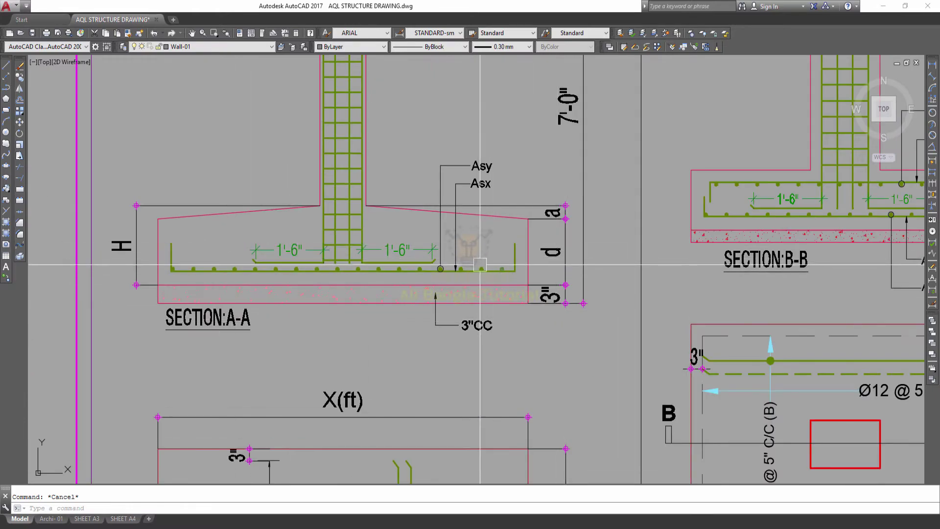
scroll(480, 265, up, 2)
scroll(441, 235, down, 5)
scroll(436, 227, down, 1)
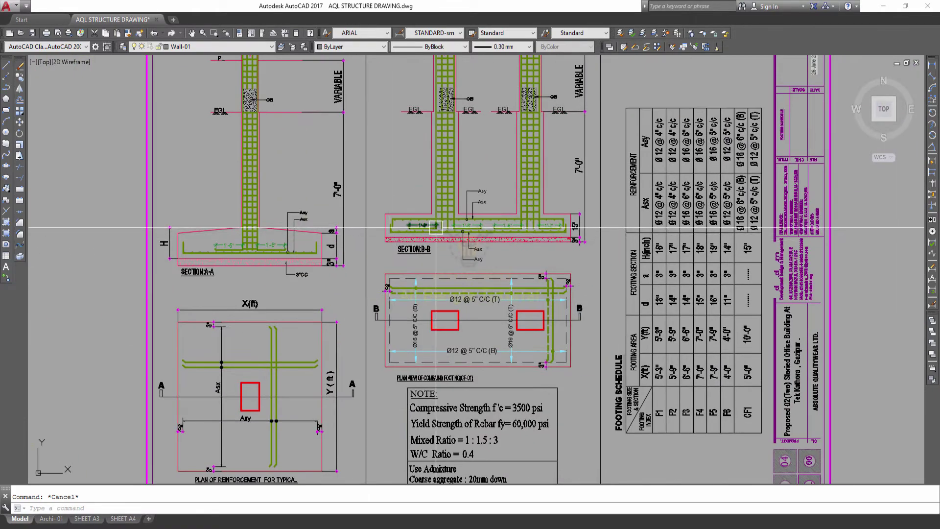
scroll(417, 228, up, 8)
scroll(388, 209, up, 1)
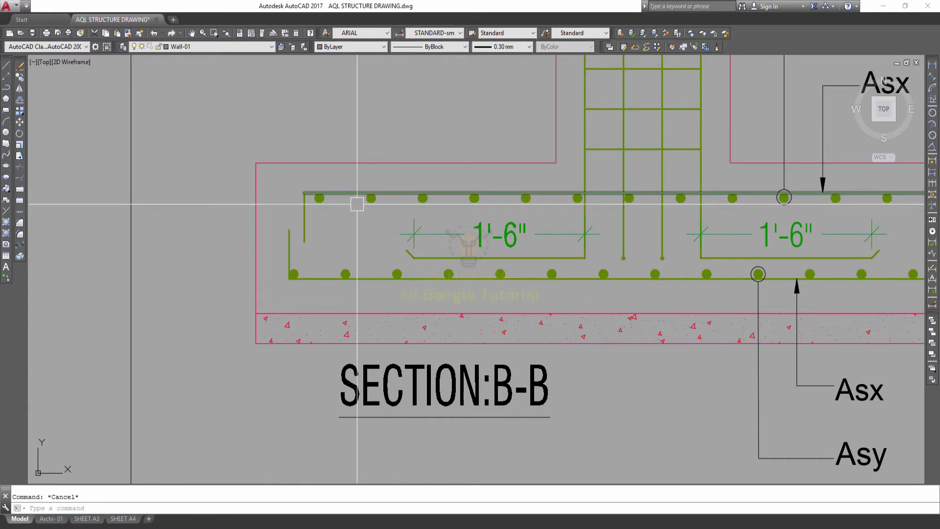
scroll(313, 199, down, 5)
scroll(343, 206, down, 3)
mouse_move(493, 211)
middle_down()
mouse_move(388, 210)
mouse_move(398, 221)
mouse_move(318, 227)
middle_up()
scroll(388, 210, down, 2)
scroll(354, 265, down, 2)
scroll(626, 263, up, 2)
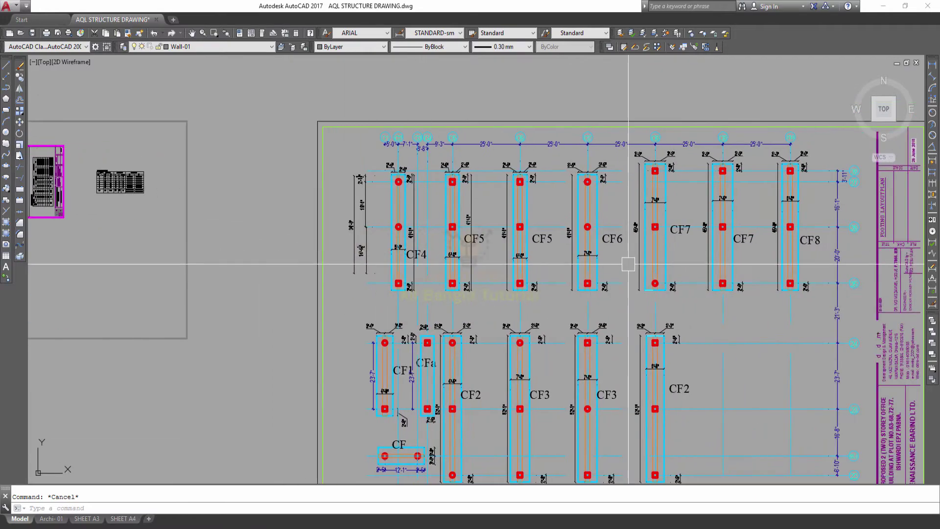
- Bring the footing layout plan into view, then centre Section B-B's 18" bar detail
middle_drag(625, 262, 238, 199)
scroll(445, 216, down, 1)
middle_drag(445, 216, 489, 199)
scroll(489, 200, up, 5)
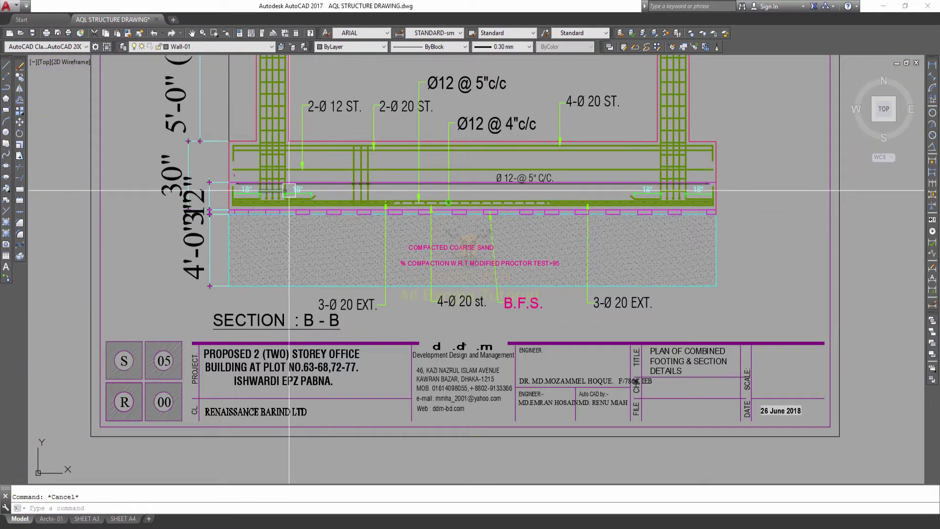
scroll(274, 184, up, 2)
scroll(255, 177, up, 4)
middle_drag(254, 177, 263, 202)
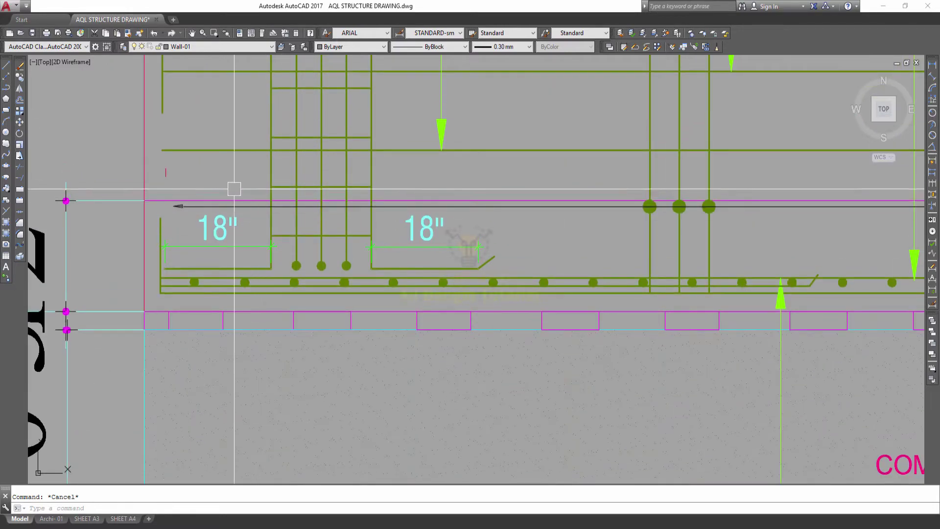
scroll(234, 189, down, 3)
middle_drag(212, 142, 196, 190)
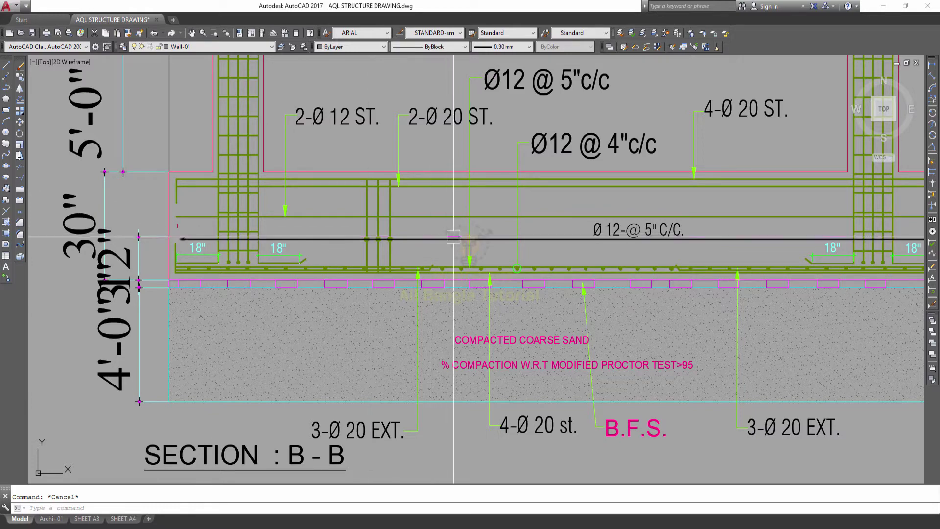
- Pan to the right end of the Section B-B footing
middle_drag(453, 237, 424, 248)
middle_drag(903, 210, 630, 213)
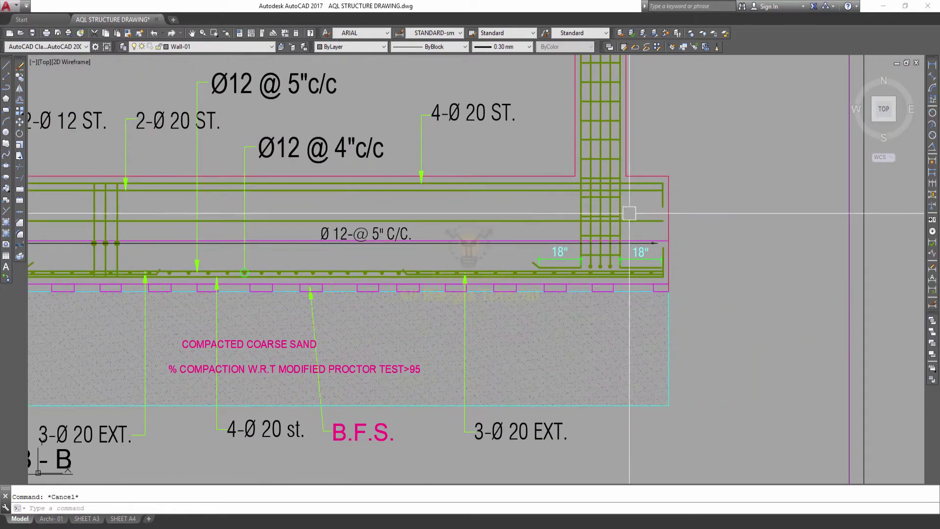
scroll(648, 214, down, 2)
scroll(648, 213, down, 1)
scroll(380, 218, up, 3)
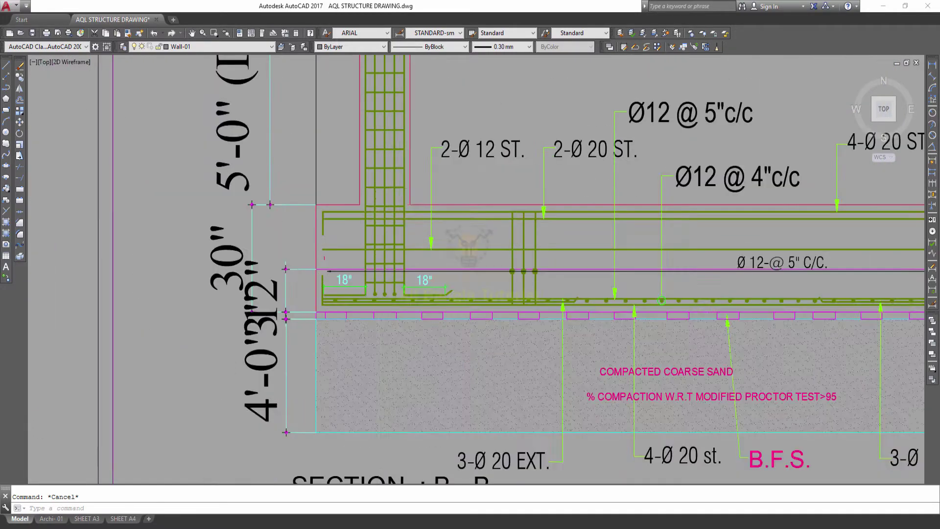
scroll(380, 218, up, 2)
scroll(451, 230, down, 5)
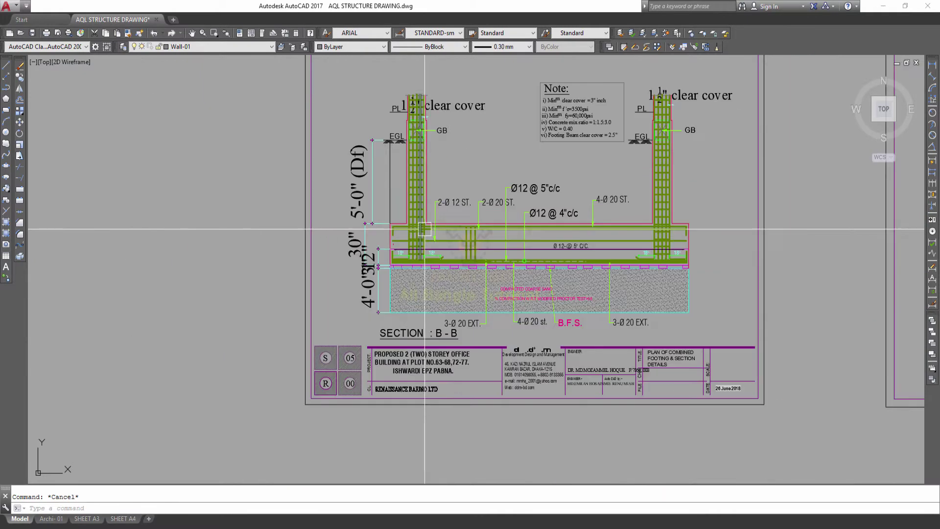
- Pan across Section B-B and up over the footing detail sheet
middle_drag(571, 315, 487, 251)
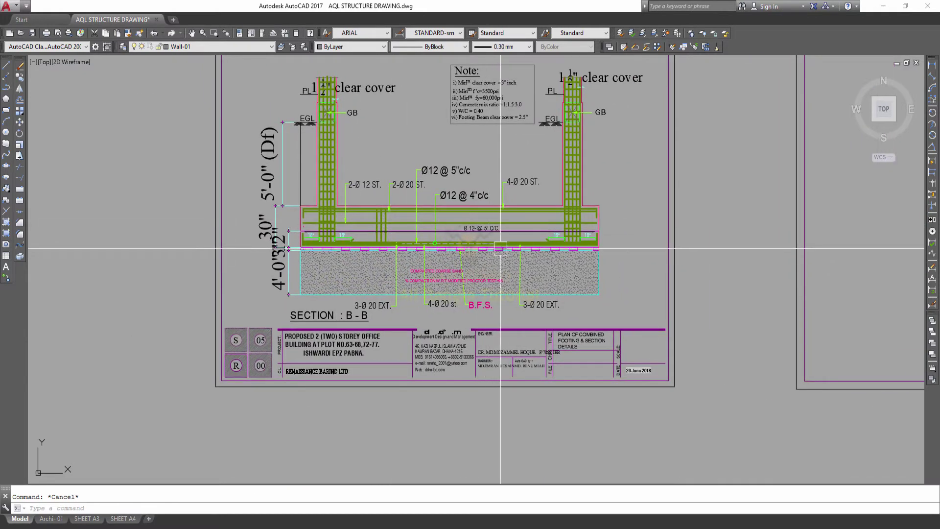
scroll(501, 249, down, 3)
scroll(338, 196, down, 2)
scroll(293, 227, up, 3)
scroll(264, 225, up, 3)
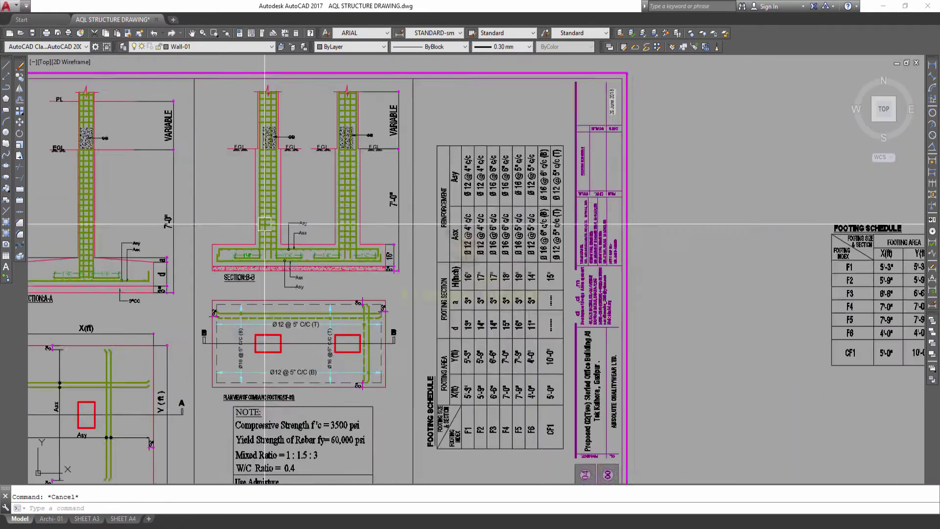
scroll(294, 240, up, 2)
mouse_move(310, 248)
middle_down()
mouse_move(321, 195)
mouse_move(492, 176)
middle_up()
scroll(372, 199, down, 5)
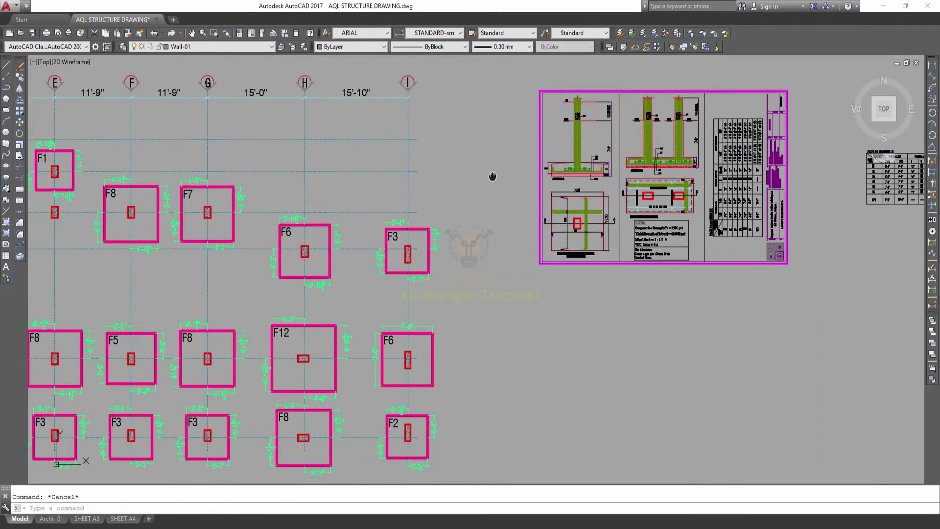
- Find footings F6, F2, F4 and F1 on the plan and select F2 with its dimensions
middle_drag(78, 228, 419, 274)
middle_drag(209, 203, 256, 252)
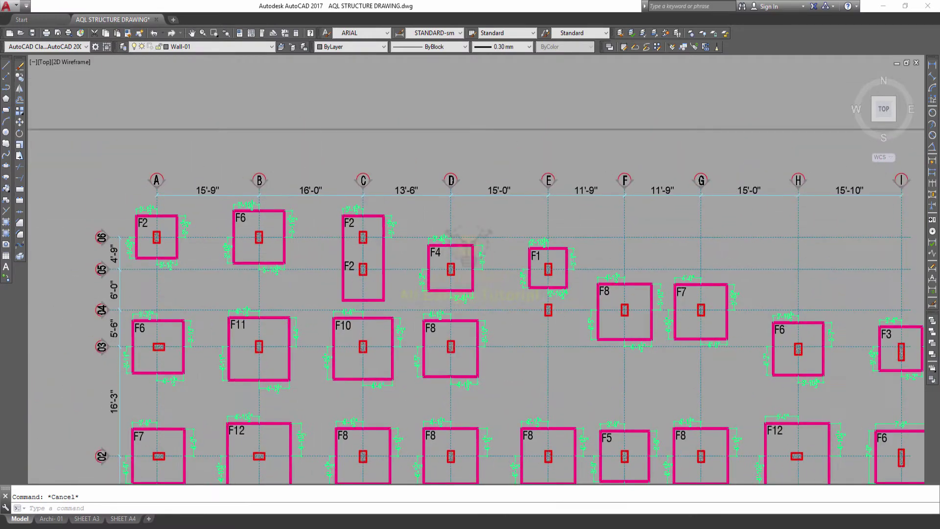
scroll(314, 179, up, 4)
scroll(312, 186, down, 4)
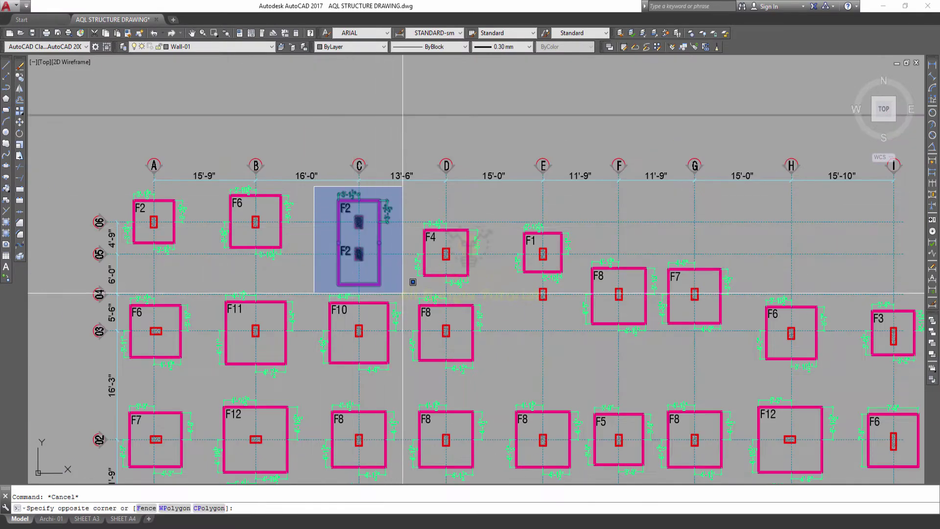
click(403, 290)
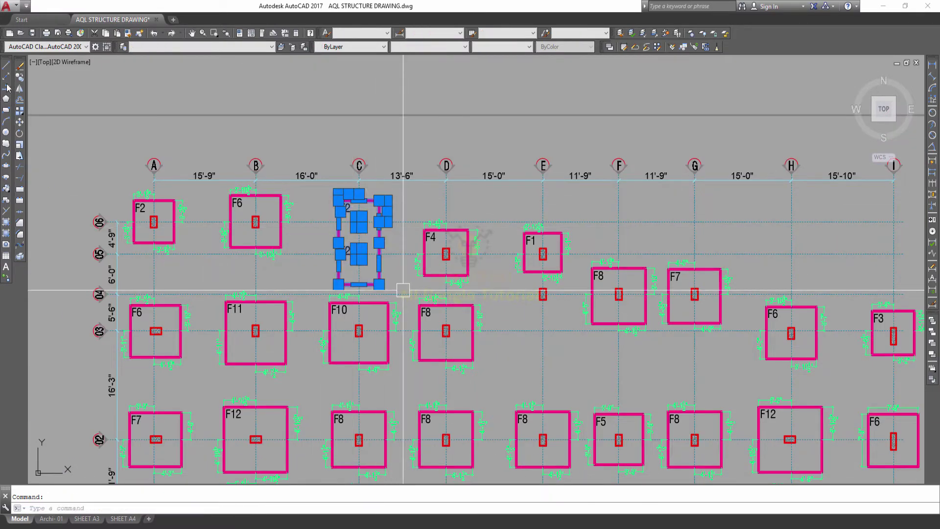
- Copy the F2 footing to a spot beside the detail sheet
click(20, 77)
click(357, 245)
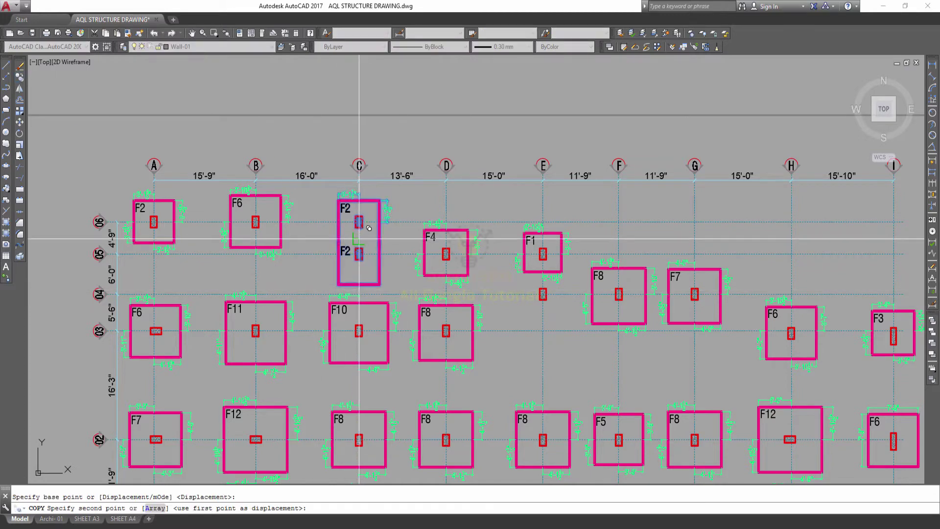
scroll(313, 254, down, 6)
scroll(408, 294, up, 4)
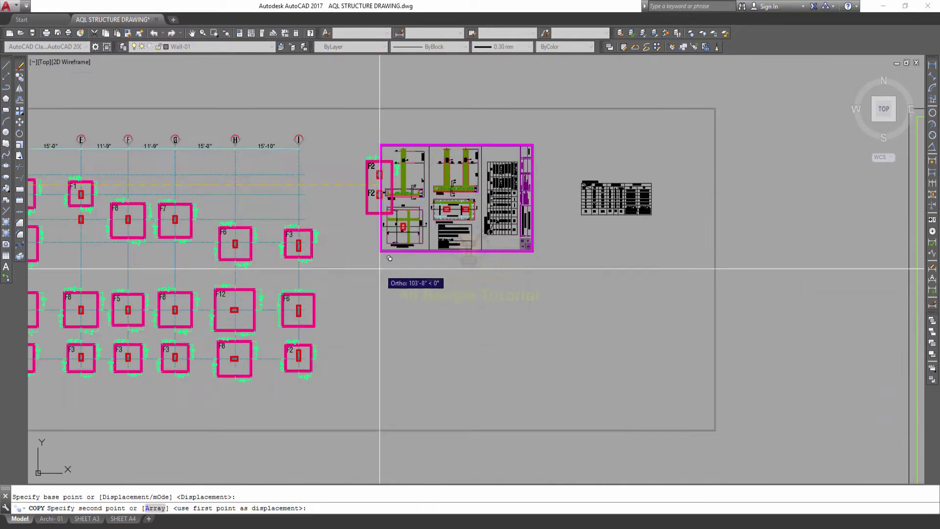
click(351, 221)
key(Escape)
key(Escape)
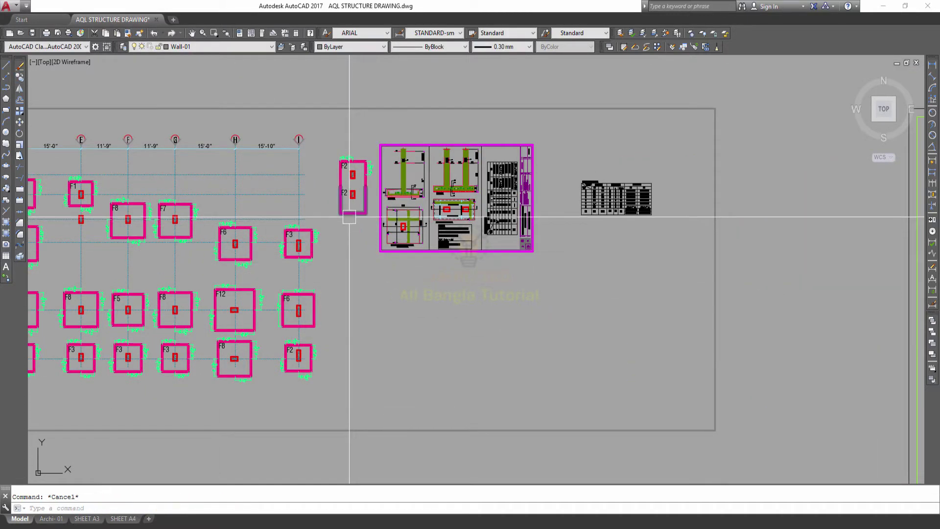
- Turn Ortho off and move the F2 copy below the detail sheet
key(F8)
click(323, 147)
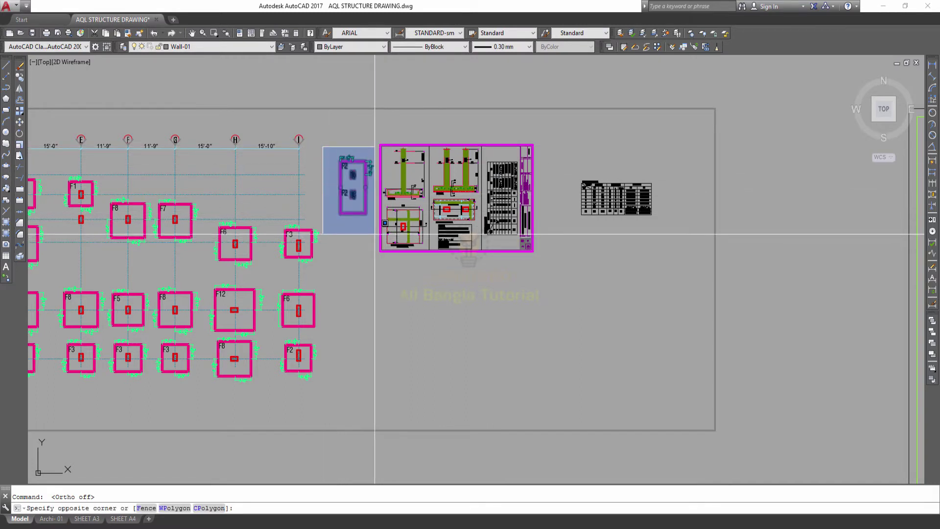
click(375, 233)
key(Return)
click(366, 200)
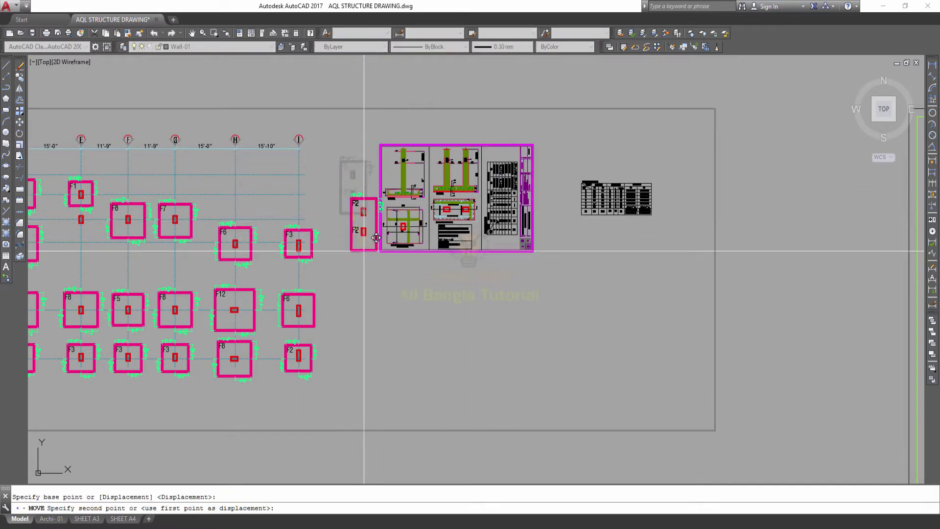
key(Escape)
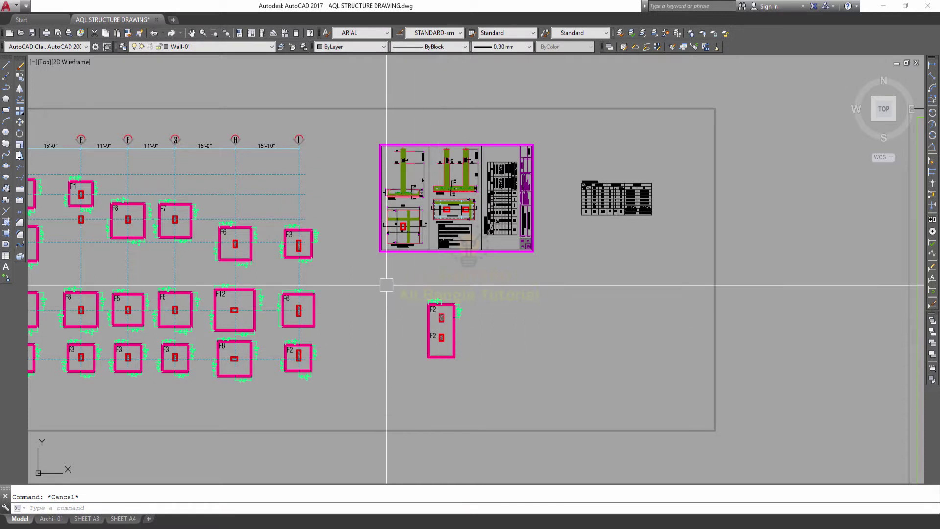
- Rotate the F2 copy 90° so it lies horizontally
click(388, 283)
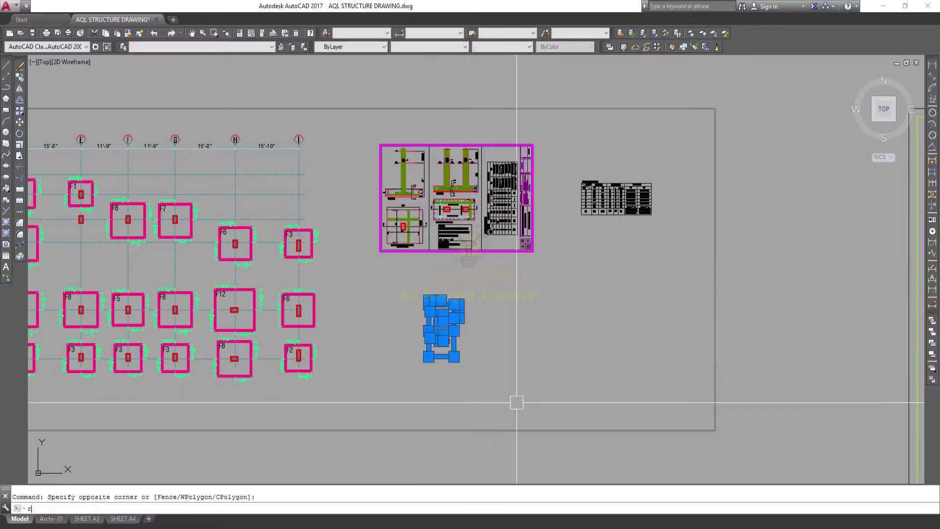
click(516, 403)
key(Return)
click(444, 319)
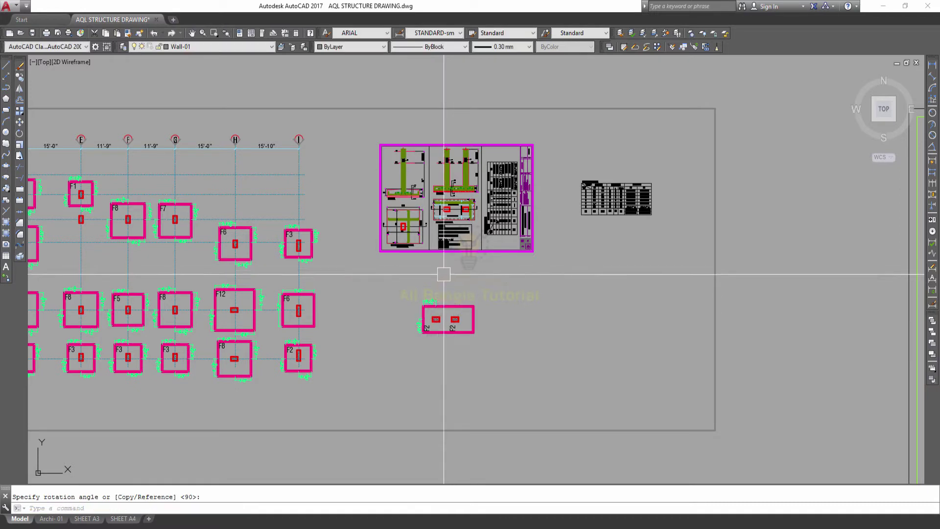
scroll(461, 314, up, 3)
middle_drag(70, 196, 40, 186)
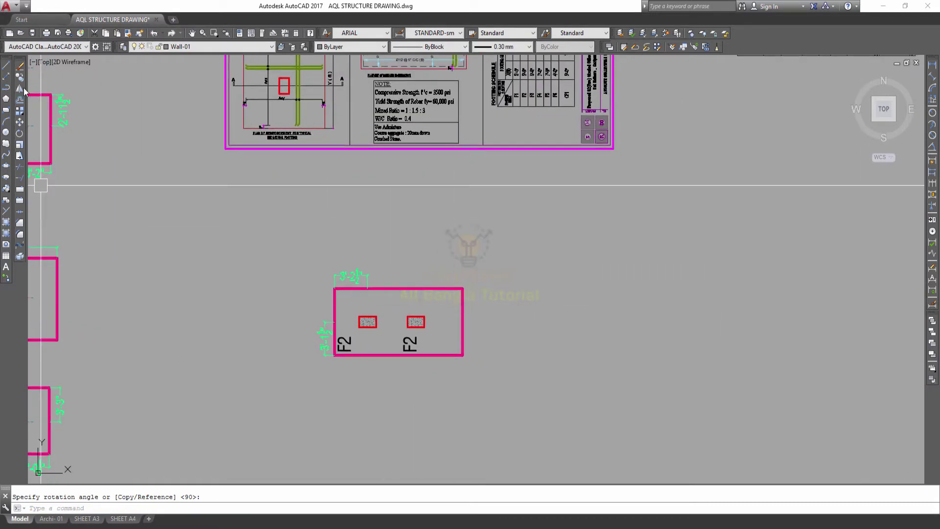
- Draw vertical construction lines through the F2 column edges and compare them with the detail sheet
click(6, 78)
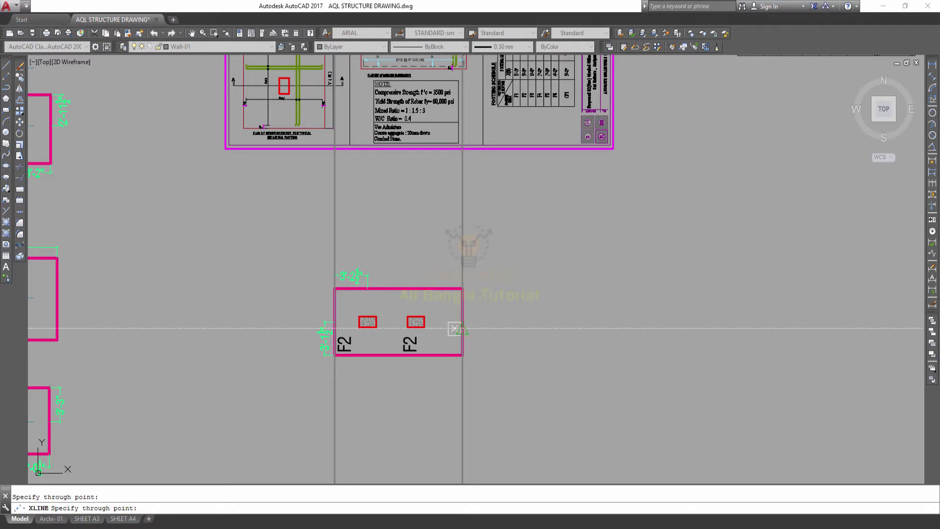
scroll(455, 329, up, 5)
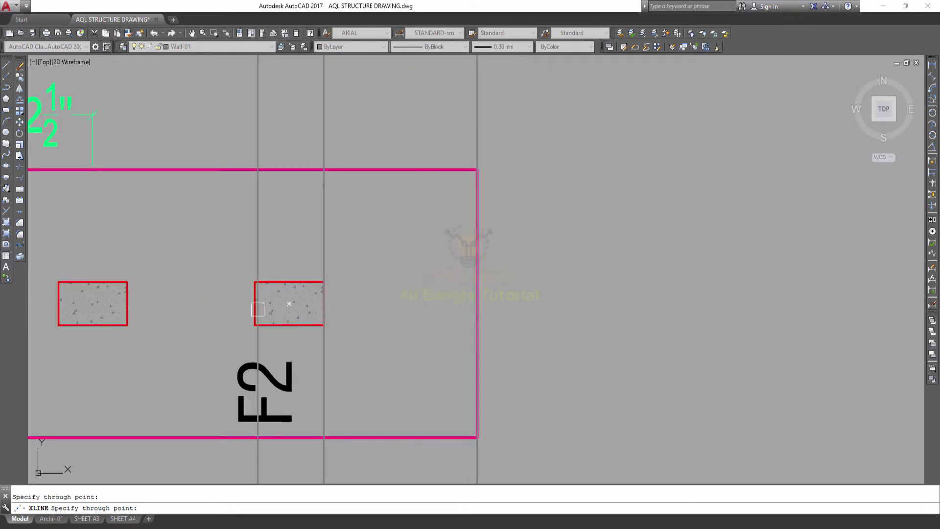
middle_drag(180, 312, 395, 335)
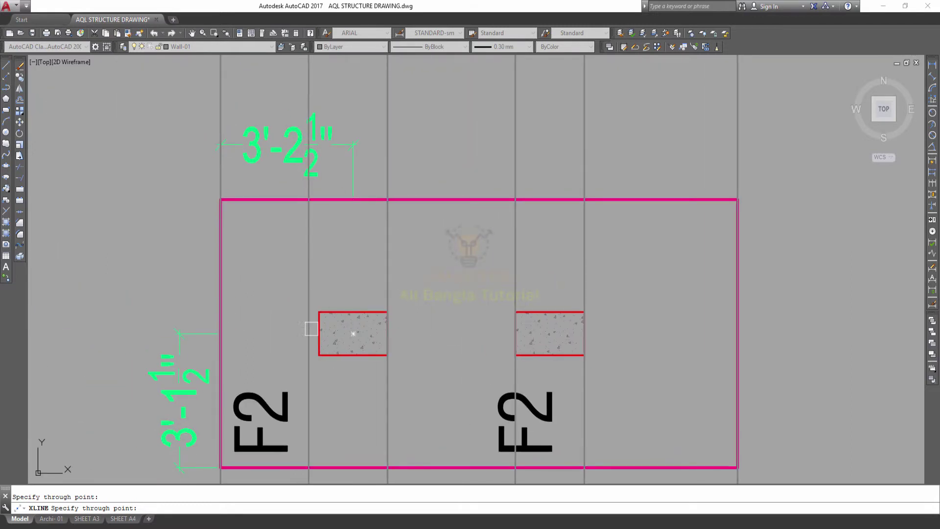
scroll(353, 334, down, 5)
key(Escape)
middle_drag(443, 284, 429, 335)
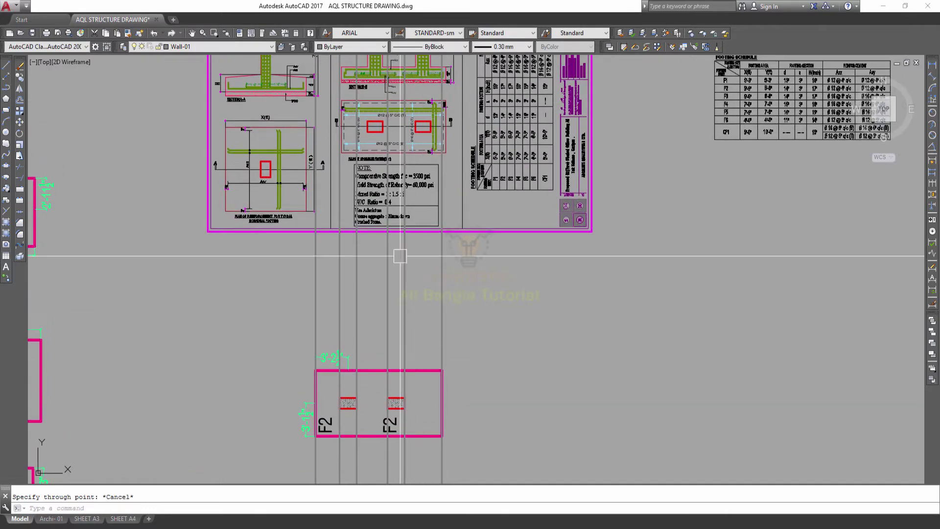
scroll(429, 335, down, 2)
scroll(401, 349, up, 2)
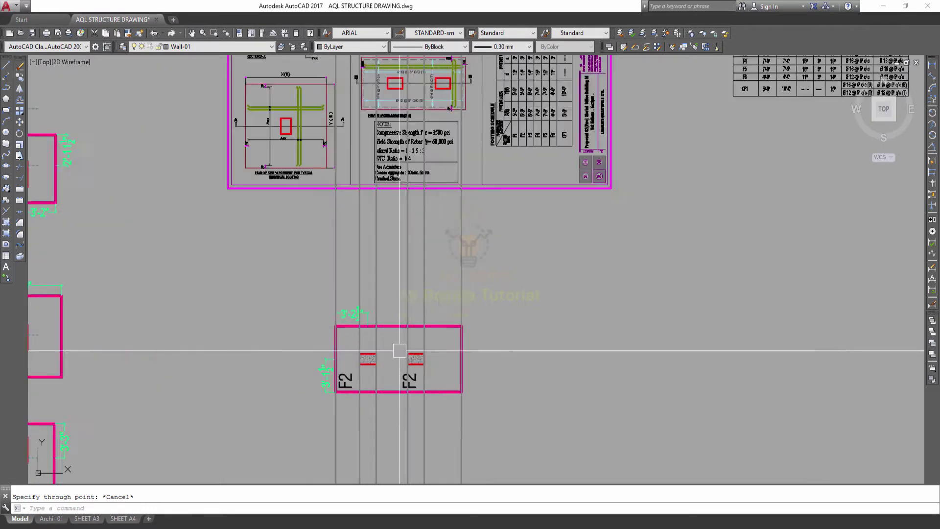
scroll(401, 349, up, 2)
scroll(421, 335, down, 2)
- Delete the rotated F2 copy and erase the construction lines
click(337, 306)
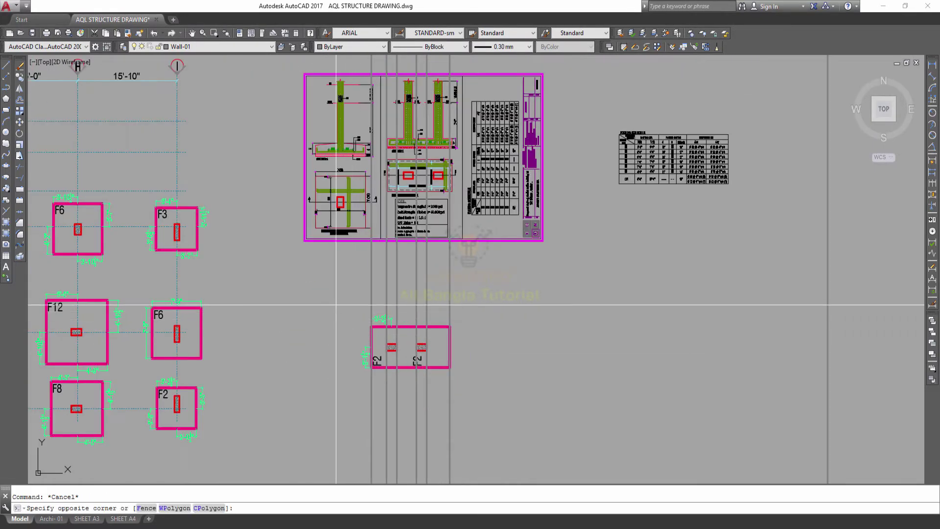
click(521, 401)
key(Delete)
click(524, 378)
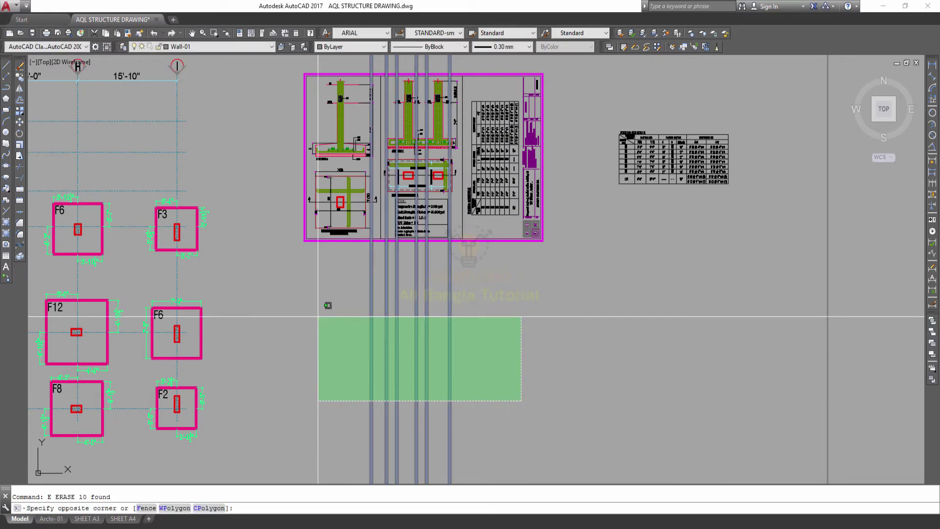
click(317, 316)
text(e)
key(Return)
scroll(380, 268, up, 1)
- Zoom in on the CF-01 combined-footing plan view
scroll(387, 283, up, 2)
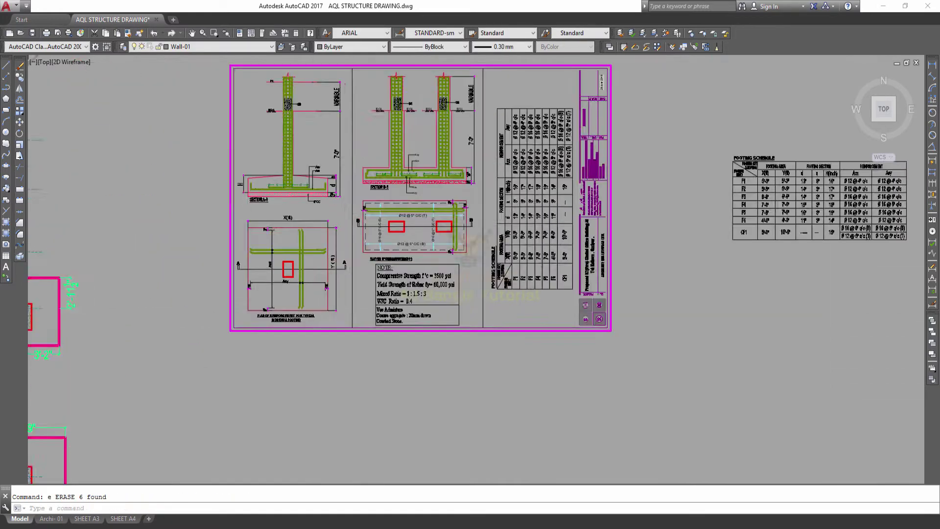
scroll(397, 216, up, 2)
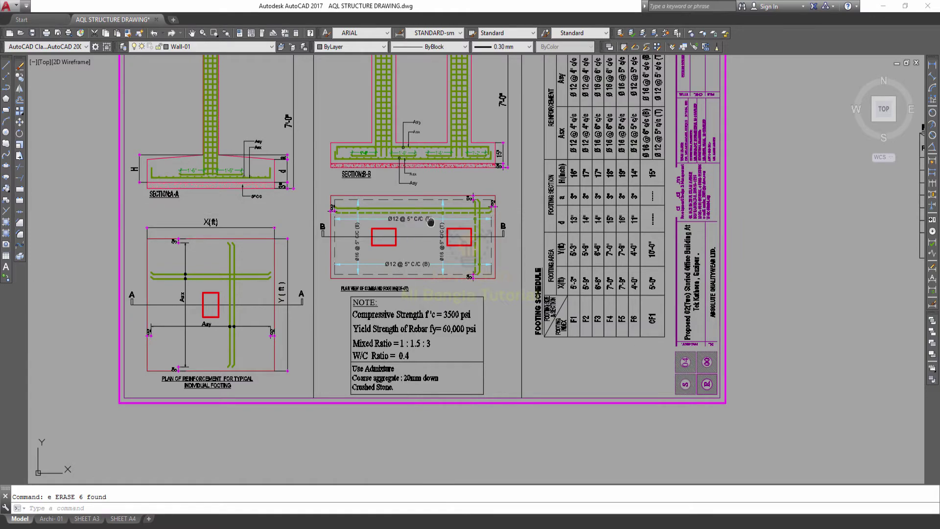
scroll(367, 252, up, 3)
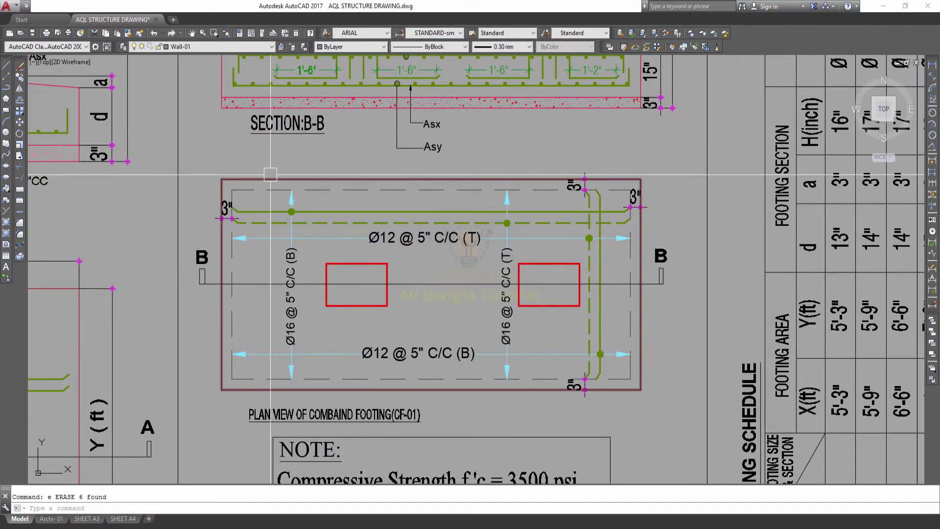
middle_drag(318, 186, 295, 175)
scroll(296, 175, down, 5)
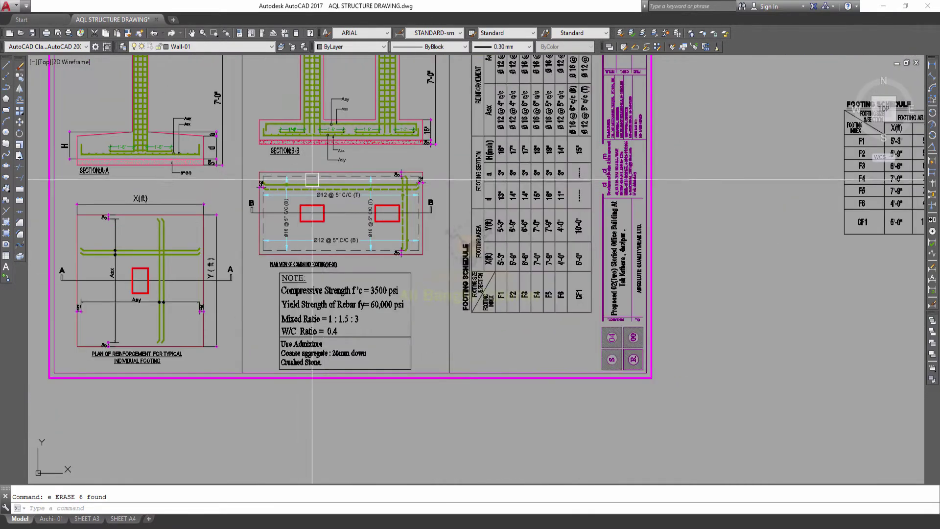
scroll(343, 221, up, 2)
scroll(343, 220, up, 3)
scroll(343, 220, up, 1)
scroll(210, 204, down, 2)
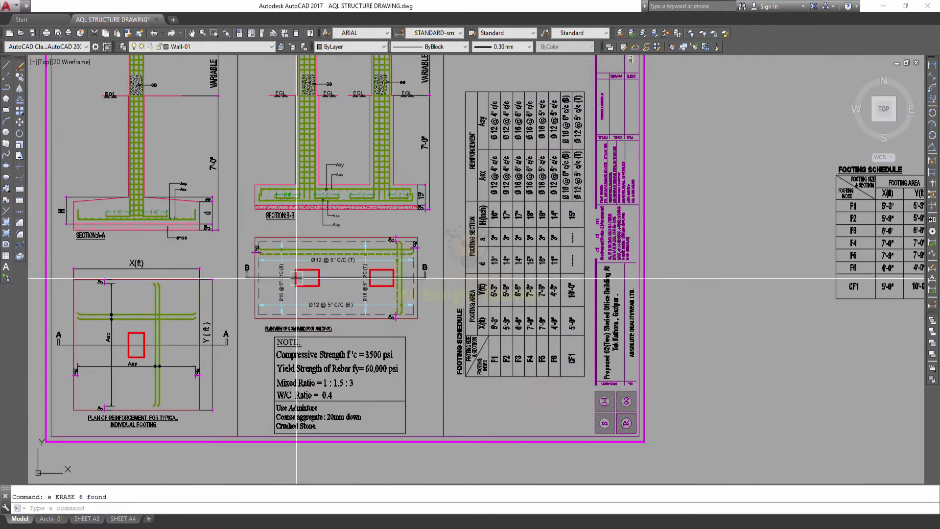
scroll(32, 102, up, 1)
- Start vertical XLINE construction lines (Ver option) through the column edges
key(Escape)
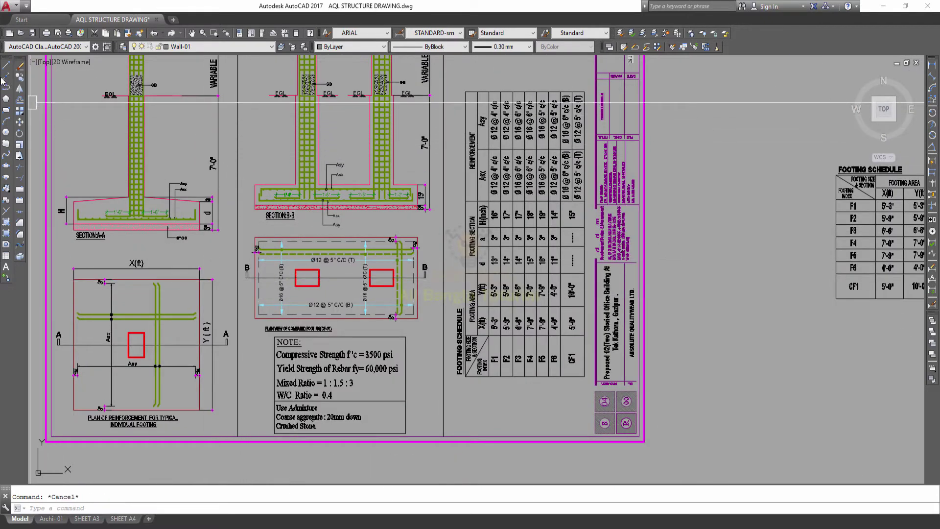
click(5, 77)
text(v)
scroll(279, 241, up, 4)
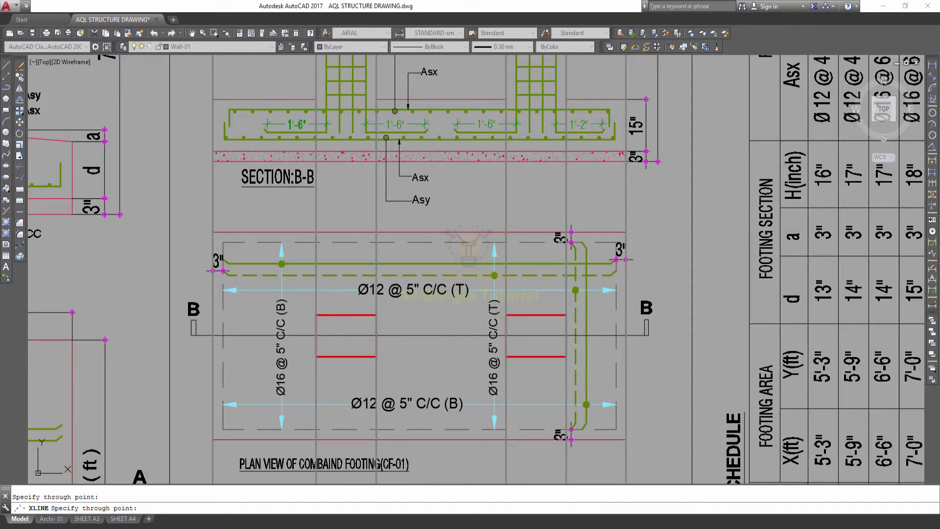
key(Escape)
middle_drag(373, 122, 355, 229)
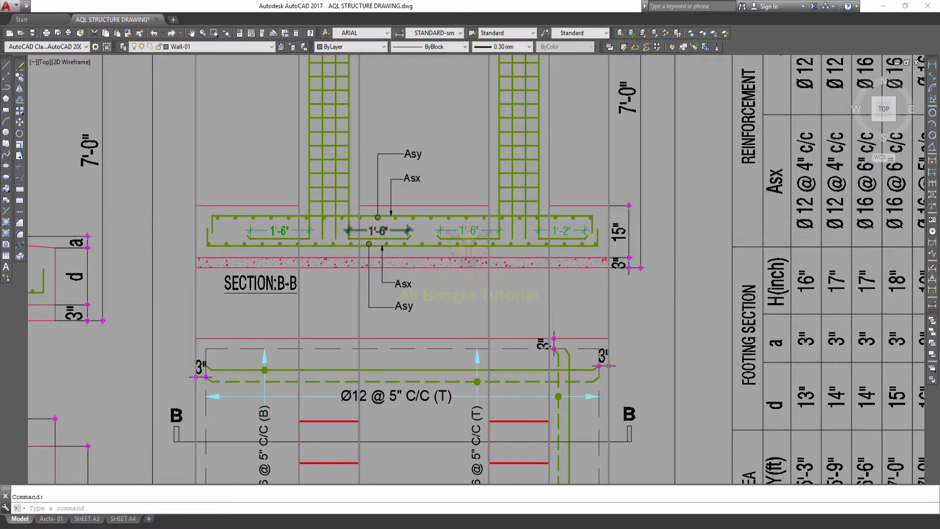
scroll(349, 237, down, 3)
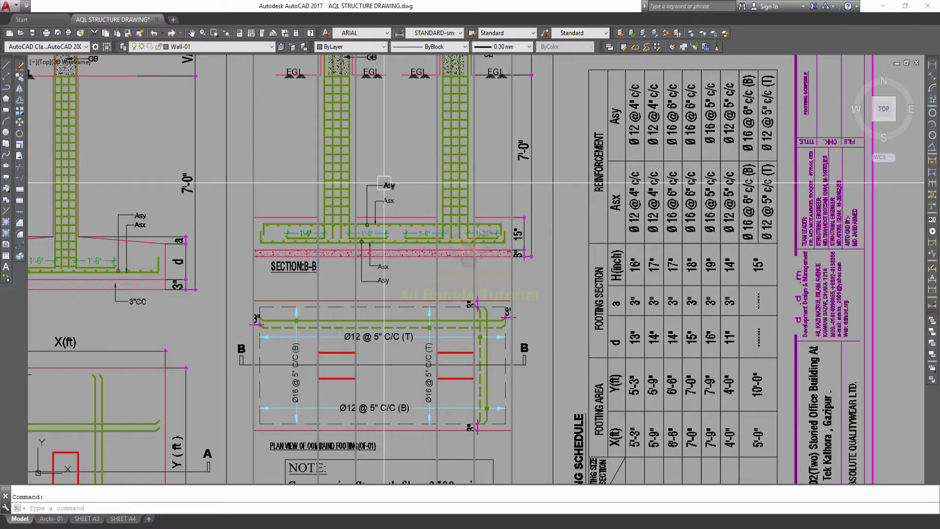
middle_drag(353, 235, 352, 211)
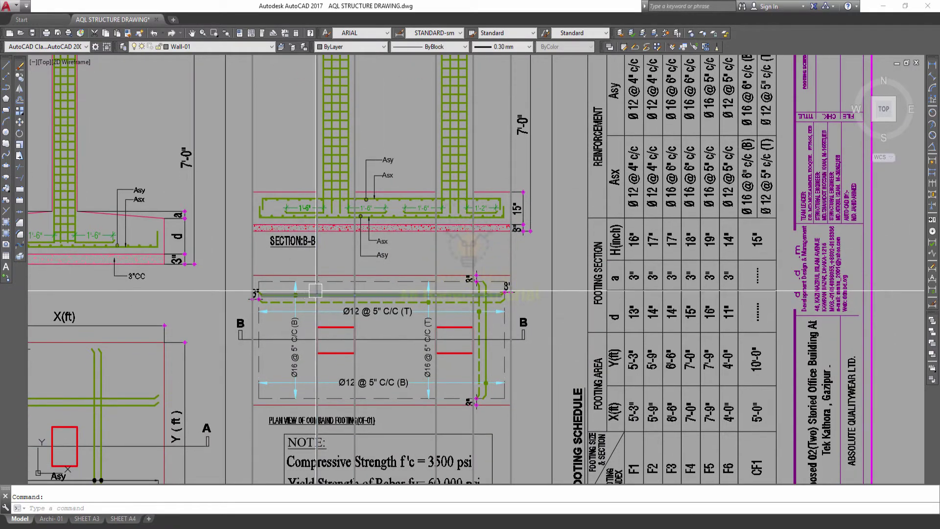
scroll(398, 280, down, 2)
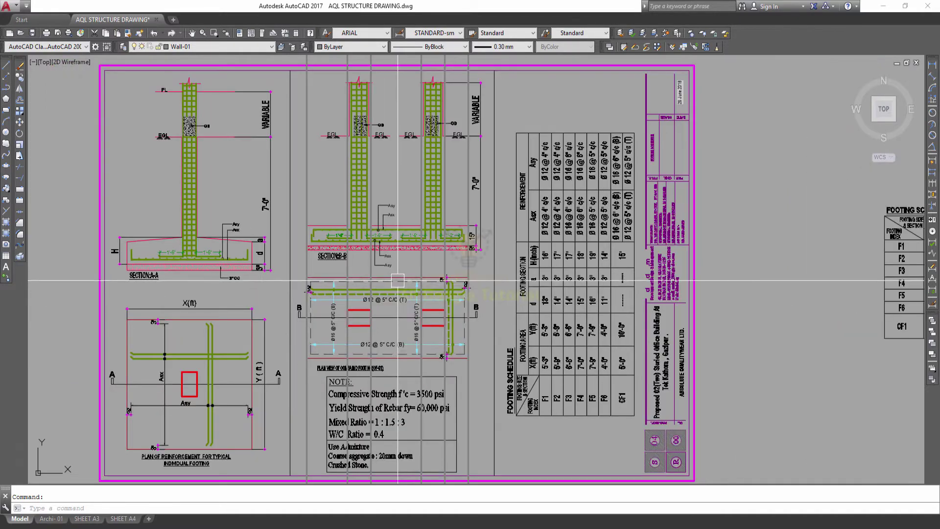
scroll(398, 280, up, 3)
middle_drag(398, 280, 422, 242)
scroll(221, 212, down, 1)
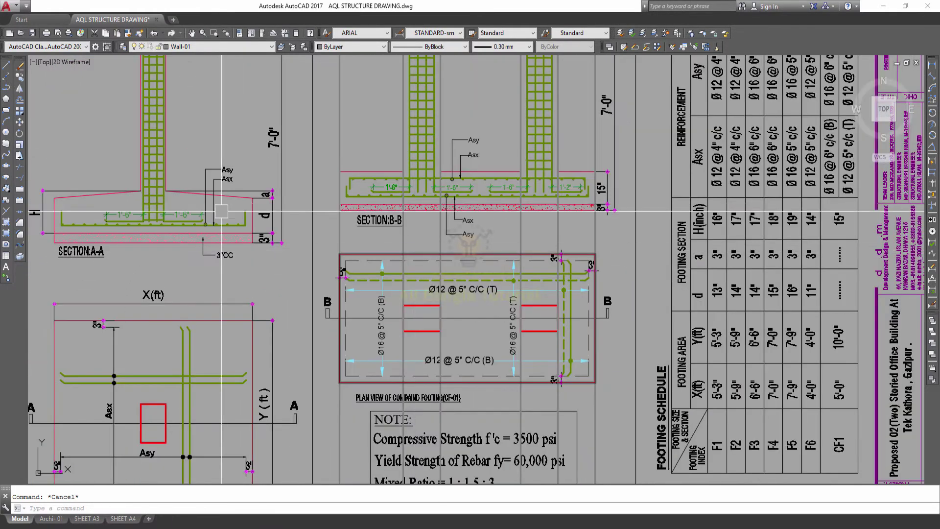
scroll(221, 212, down, 1)
scroll(235, 220, up, 3)
scroll(243, 236, down, 2)
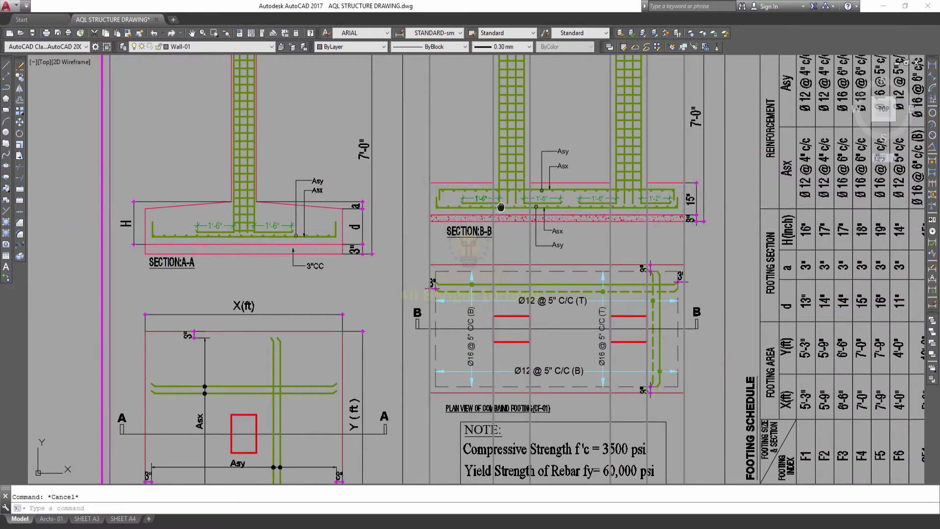
scroll(500, 206, down, 1)
scroll(549, 158, up, 4)
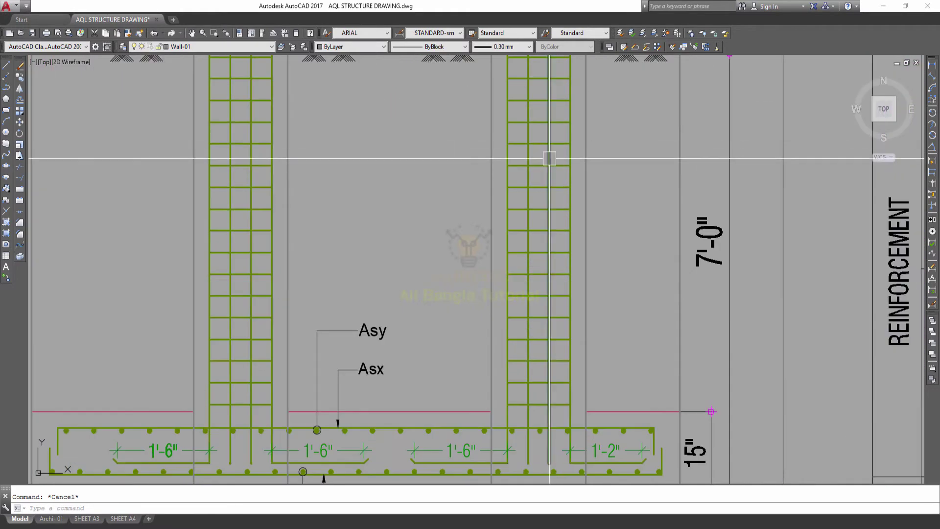
scroll(549, 158, up, 2)
click(385, 124)
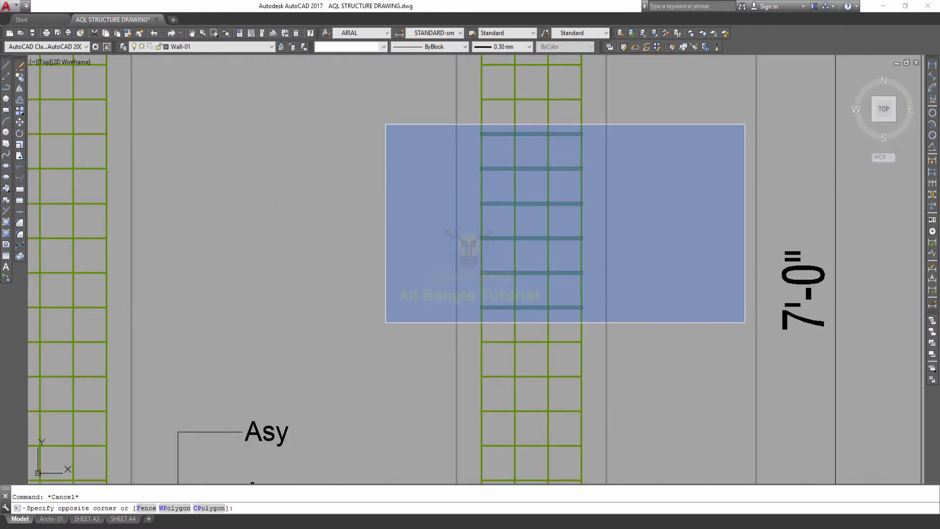
key(Escape)
scroll(628, 269, down, 5)
scroll(514, 263, up, 2)
scroll(514, 235, up, 1)
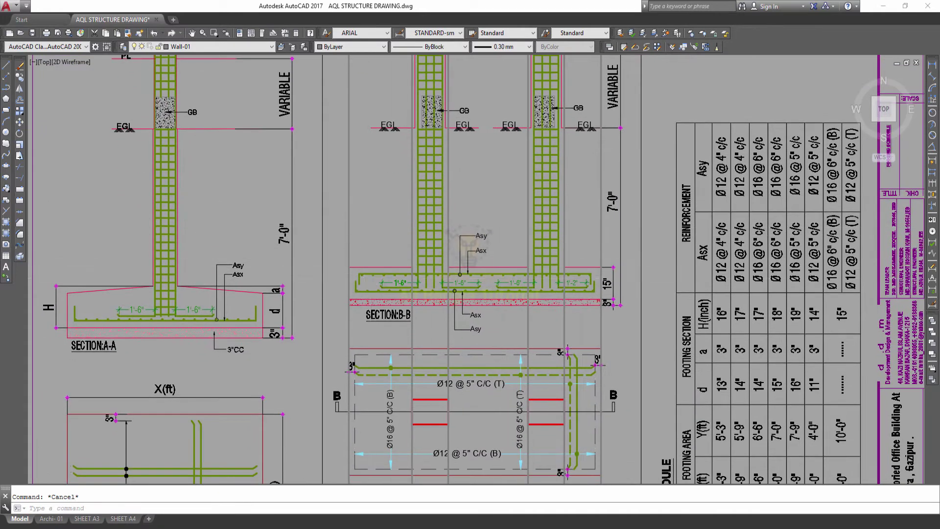
scroll(375, 309, up, 5)
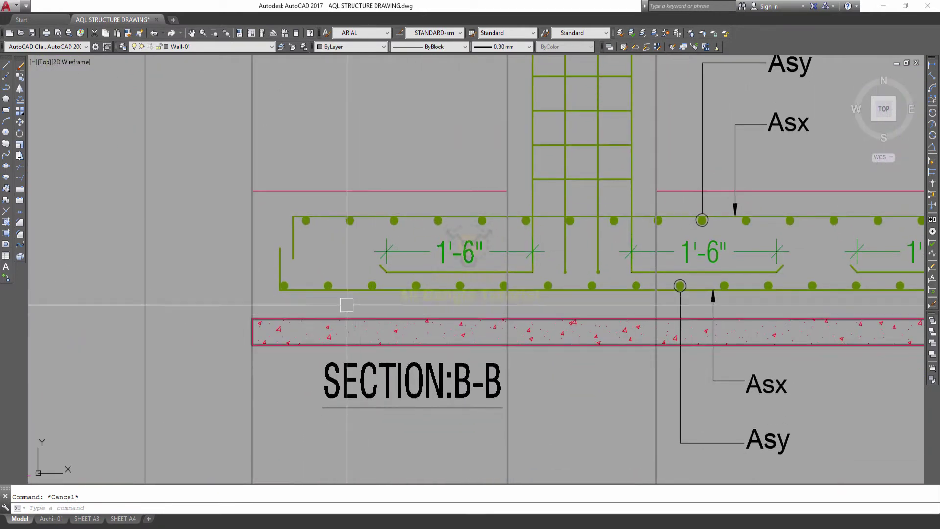
- Draw a short vertical line at the left end of Section B-B's footing
middle_drag(362, 302, 325, 304)
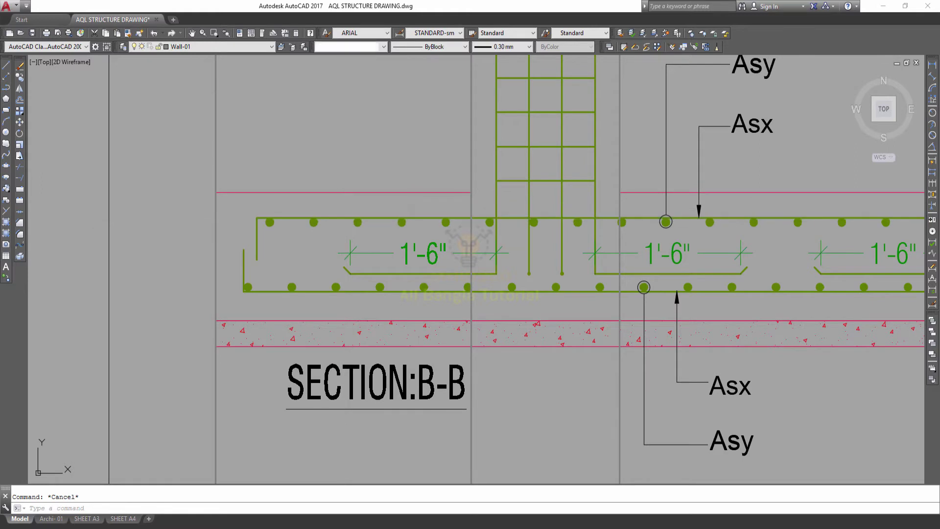
click(252, 217)
key(Escape)
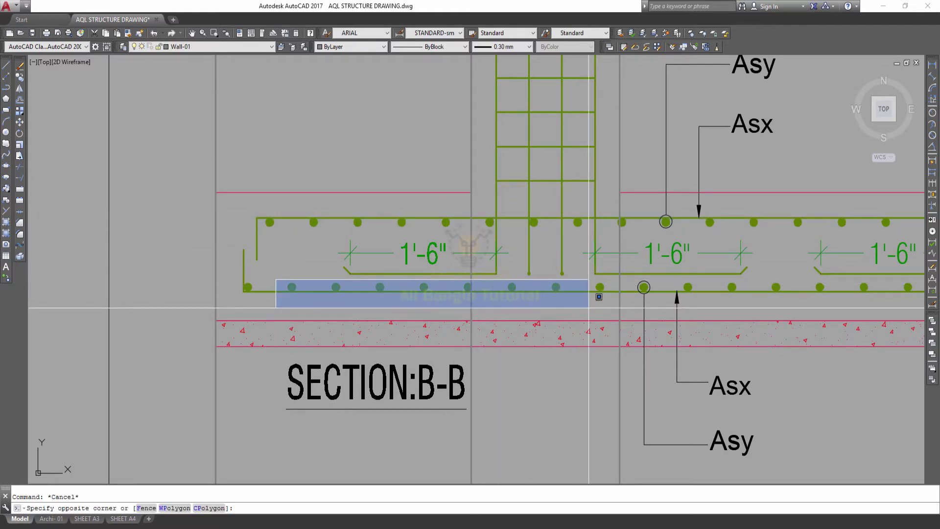
click(613, 308)
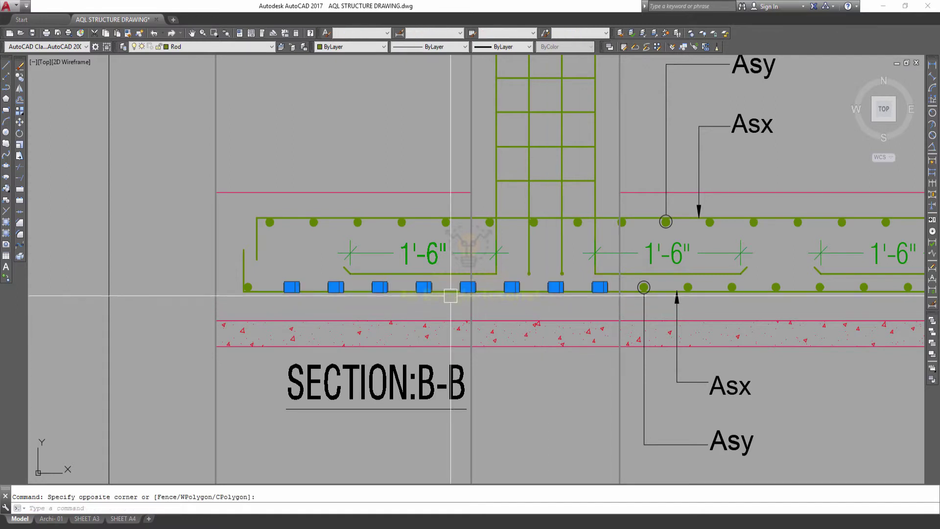
key(Escape)
text(L)
key(Return)
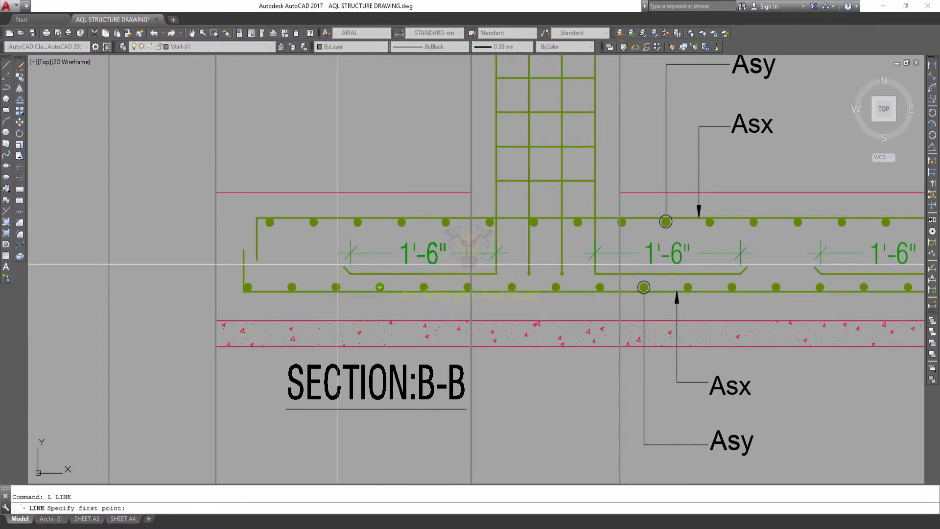
click(301, 222)
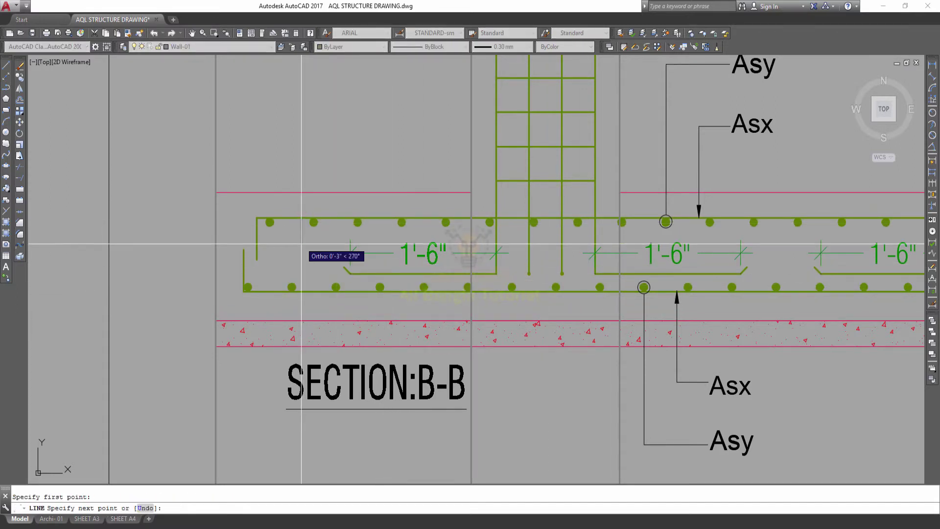
click(302, 292)
key(Escape)
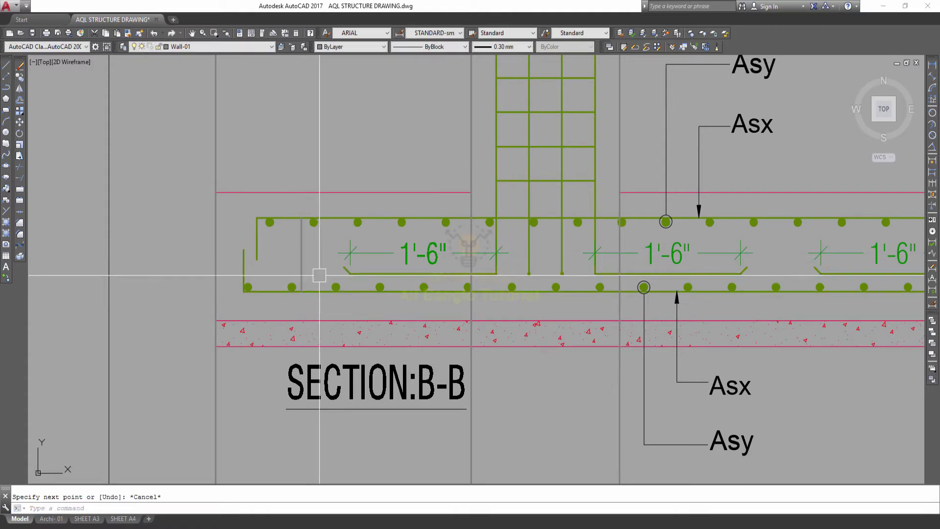
- Erase the left top-row bar dots of Section B-B with a selection window
click(264, 207)
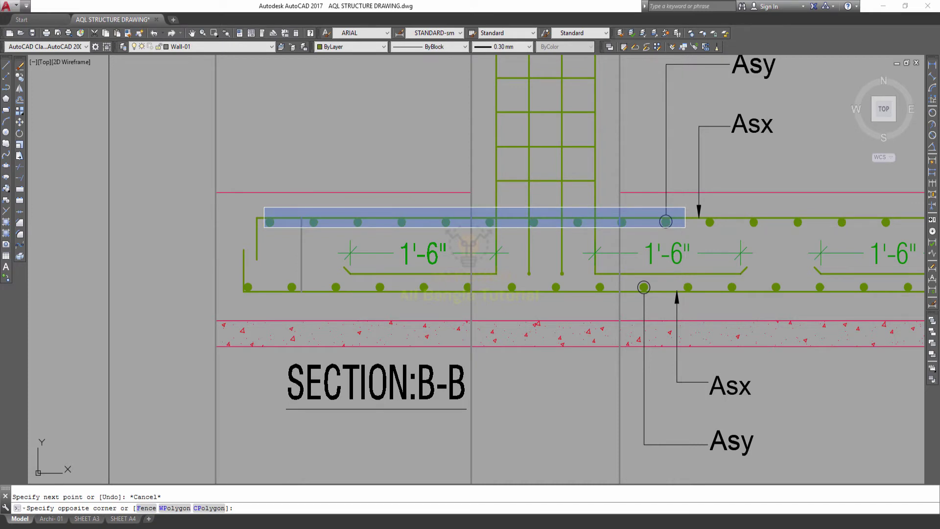
click(686, 227)
text(e)
key(Return)
scroll(668, 219, down, 1)
scroll(441, 240, up, 1)
- Erase the next and last groups of top-row bars with two selection windows
click(454, 234)
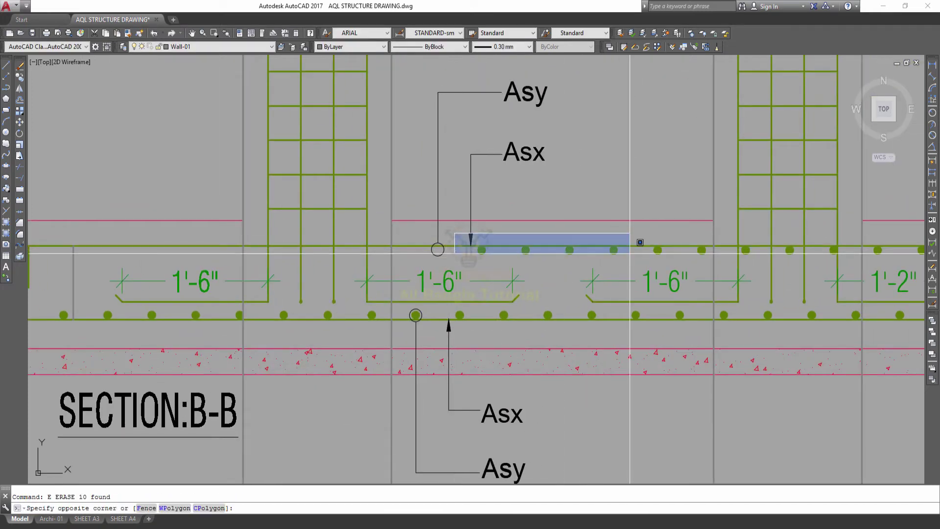
click(813, 246)
key(Return)
middle_drag(803, 250, 391, 269)
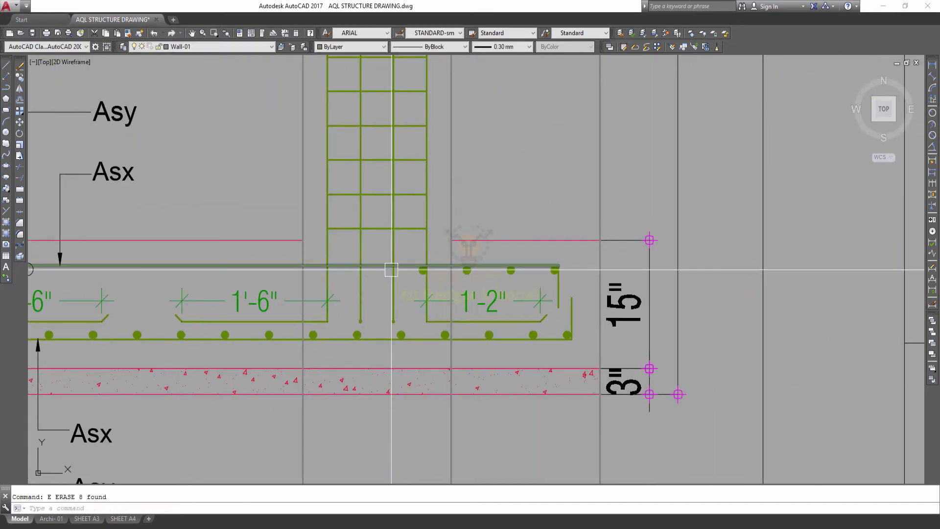
click(407, 254)
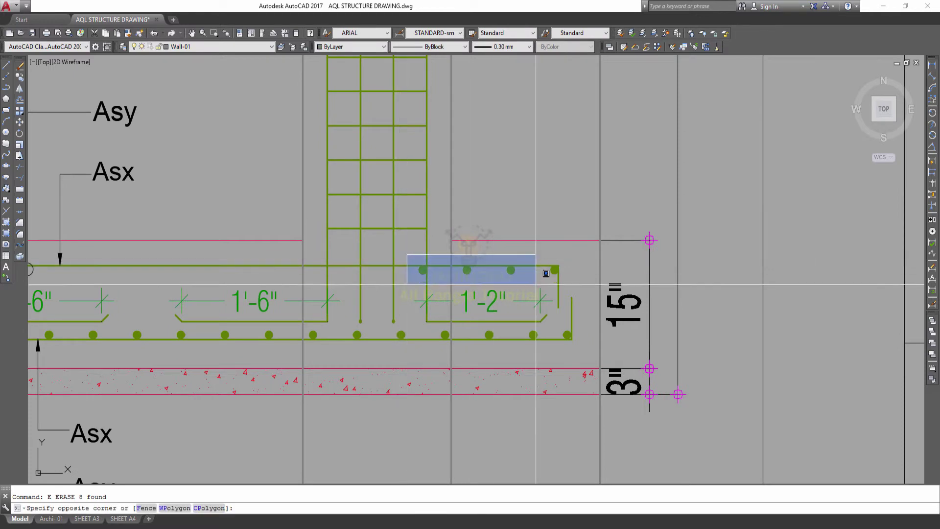
click(579, 262)
key(Return)
scroll(571, 271, down, 4)
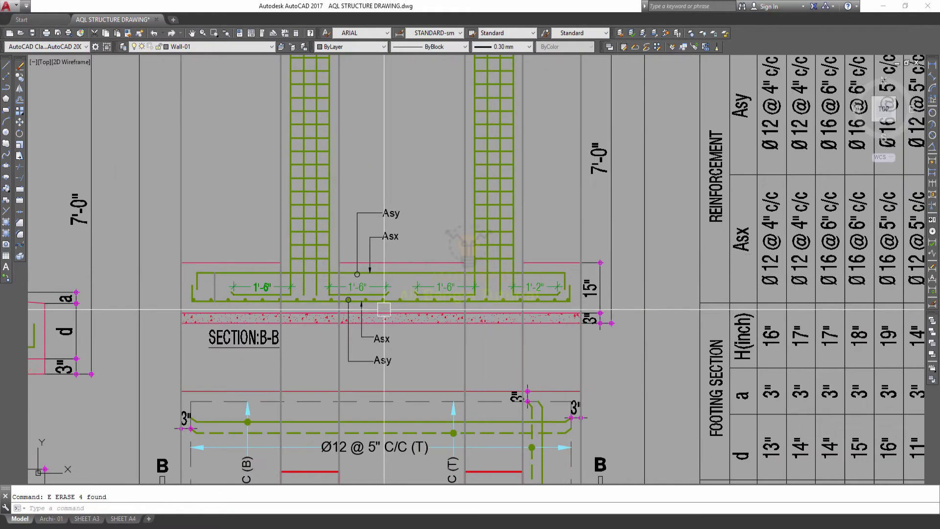
scroll(196, 296, up, 10)
scroll(221, 289, down, 3)
scroll(240, 283, down, 1)
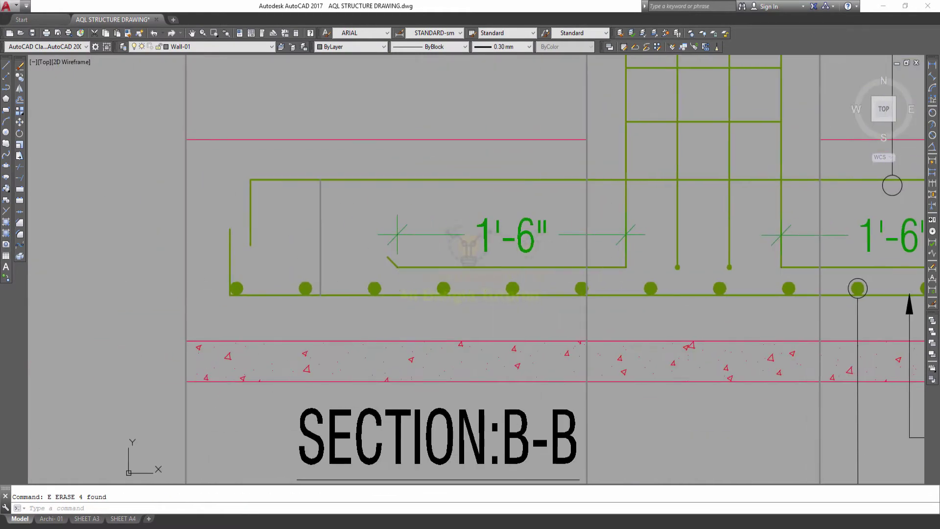
scroll(250, 279, down, 1)
scroll(213, 275, down, 4)
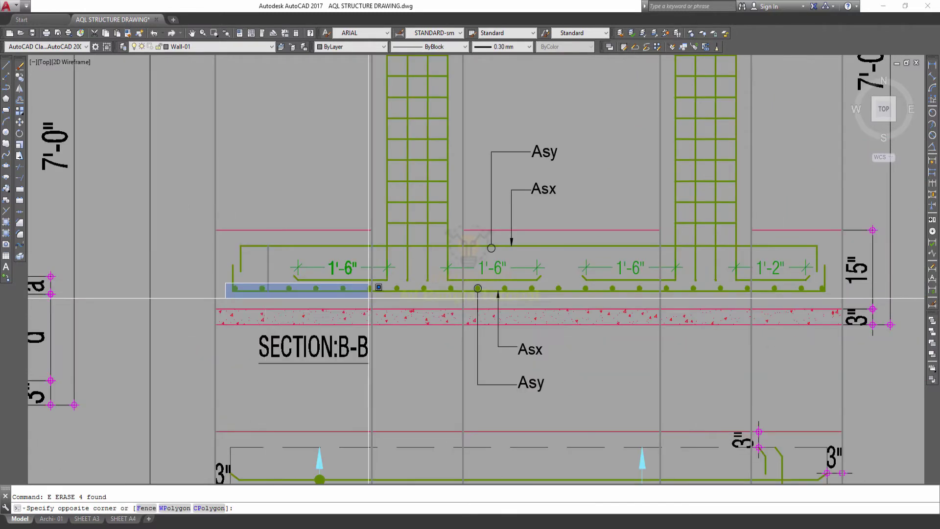
- Crossing-select the whole bottom bar row of Section B-B
click(826, 290)
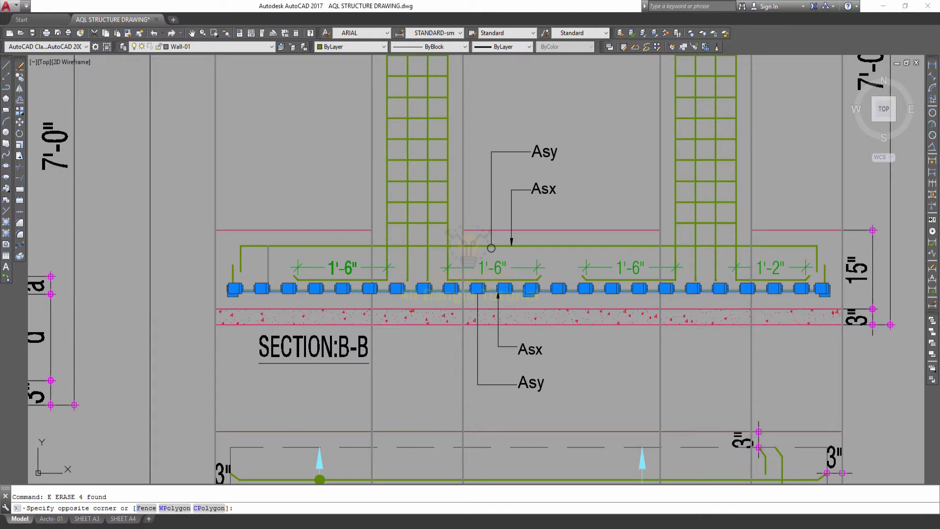
scroll(764, 284, up, 2)
scroll(743, 315, up, 6)
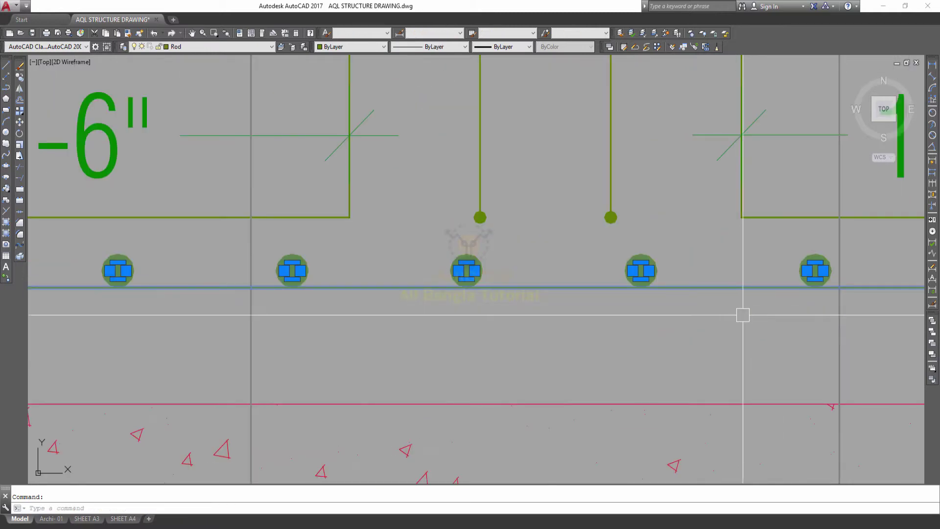
click(750, 322)
click(719, 260)
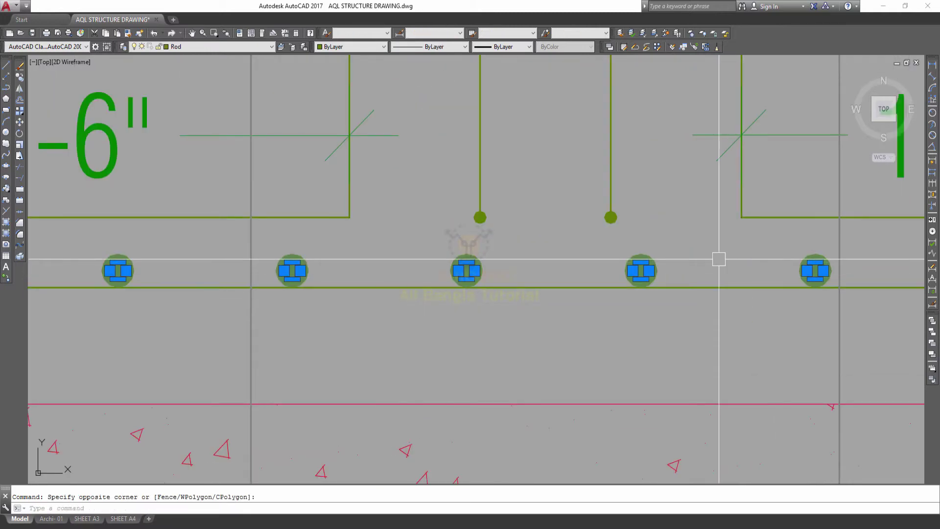
scroll(470, 269, down, 3)
middle_drag(588, 255, 358, 279)
scroll(470, 269, down, 2)
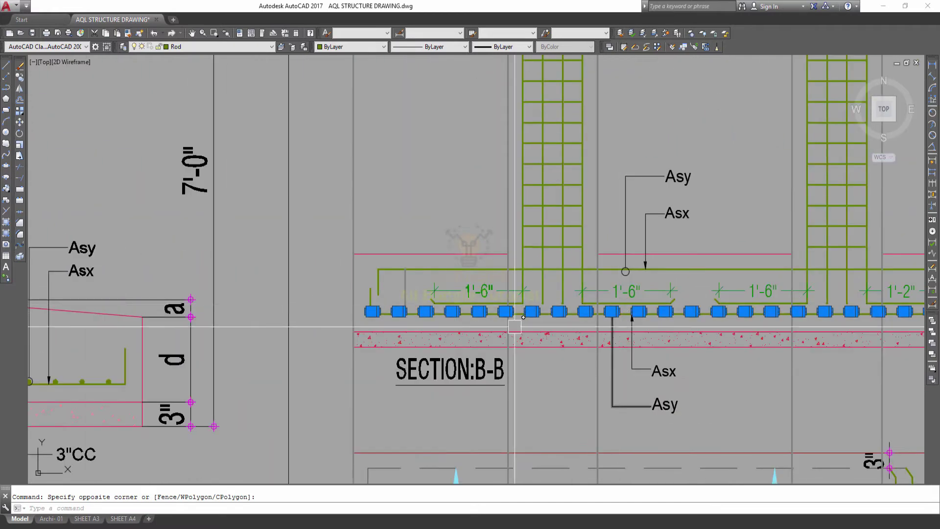
scroll(471, 270, up, 1)
scroll(391, 274, up, 4)
text(m)
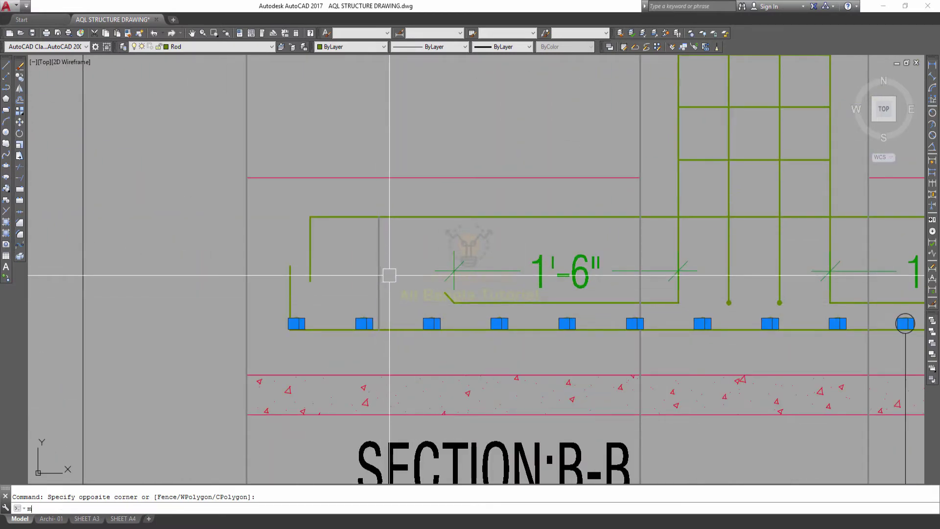
- Mirror the selected bars to copy them upward
text(i)
key(Return)
click(378, 273)
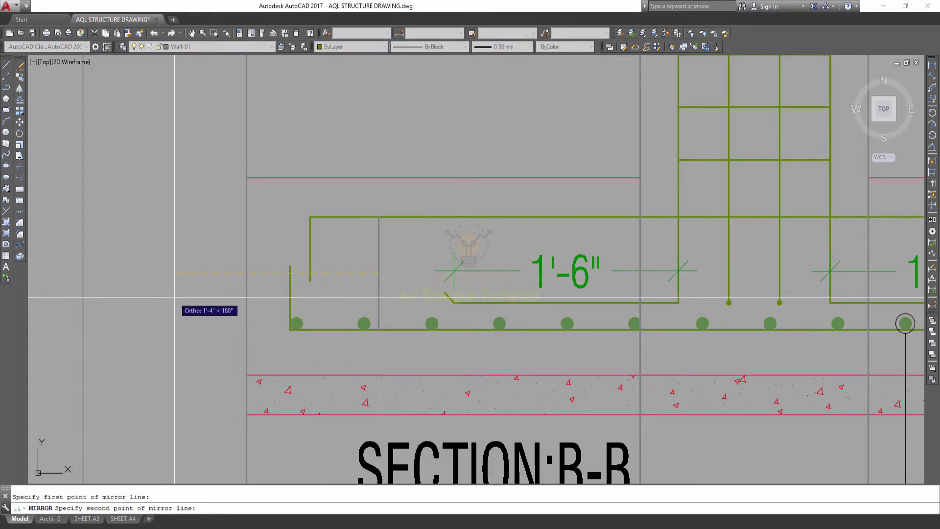
click(175, 296)
scroll(175, 297, down, 2)
mouse_move(877, 274)
middle_down()
mouse_move(575, 269)
mouse_move(497, 230)
middle_up()
scroll(485, 228, up, 5)
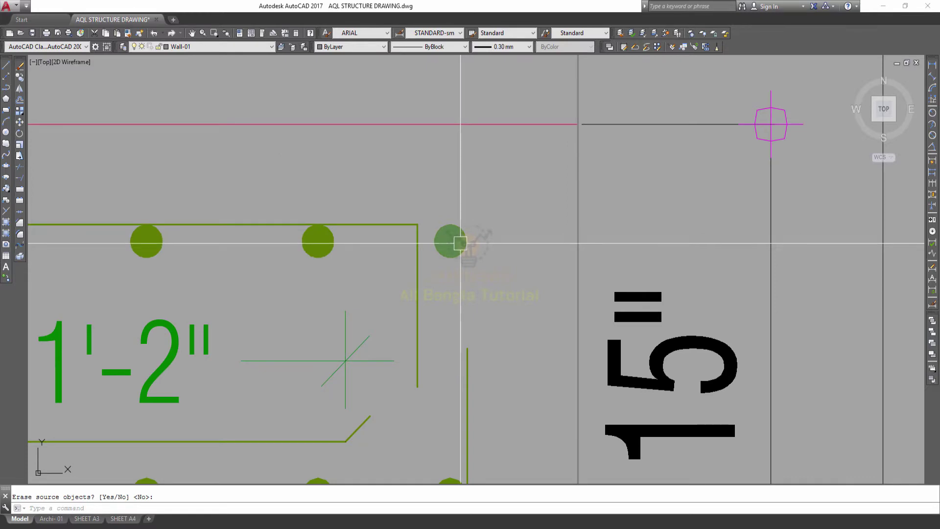
- Erase the selected stray bar in Section B-B
text(e)
key(Return)
scroll(471, 269, down, 5)
middle_drag(343, 269, 490, 270)
scroll(490, 294, up, 2)
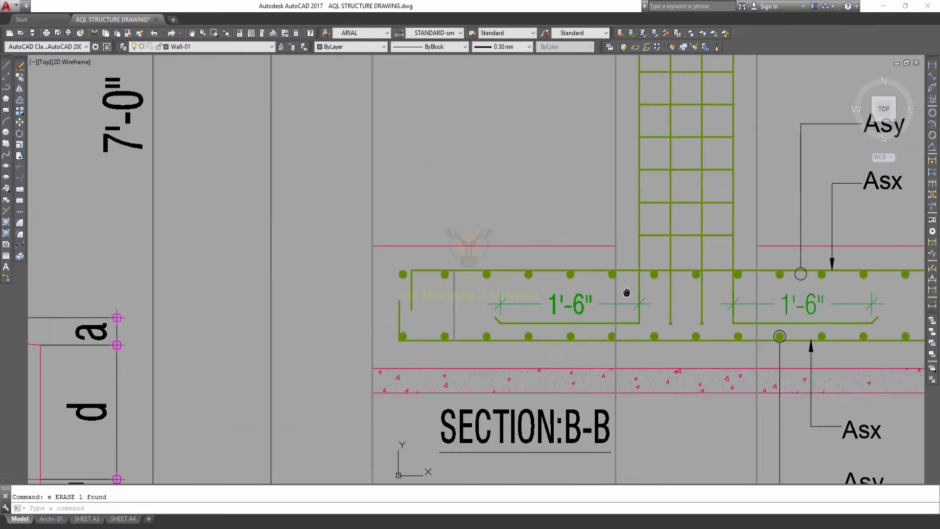
scroll(539, 294, up, 3)
scroll(409, 270, up, 6)
- Erase the short corner bar at the footing's left end and review the Asx/Asy labels
click(313, 301)
text(E)
key(Return)
scroll(374, 310, down, 4)
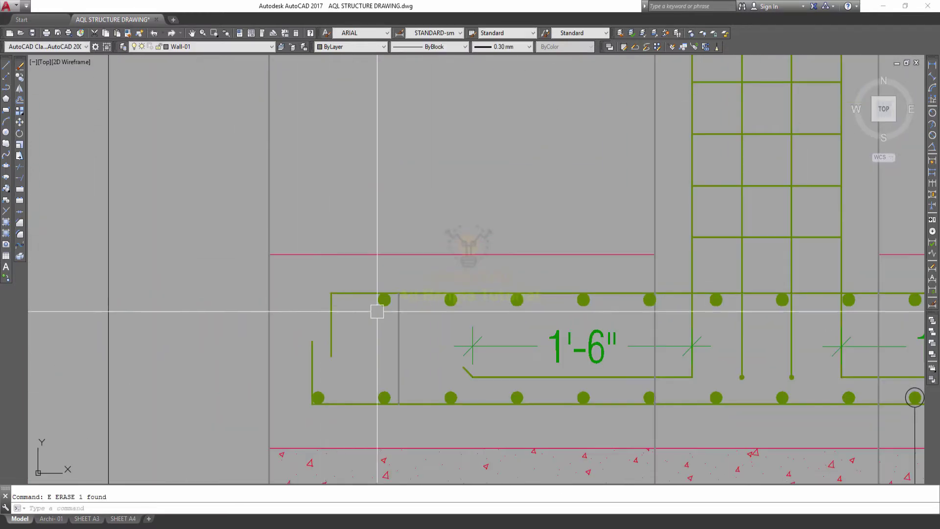
scroll(342, 299, up, 2)
scroll(335, 286, down, 4)
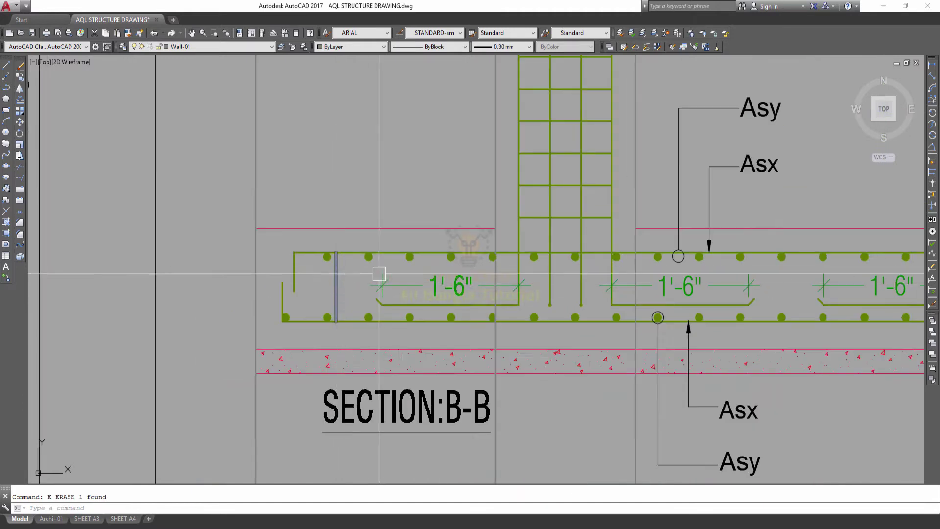
middle_drag(339, 282, 314, 289)
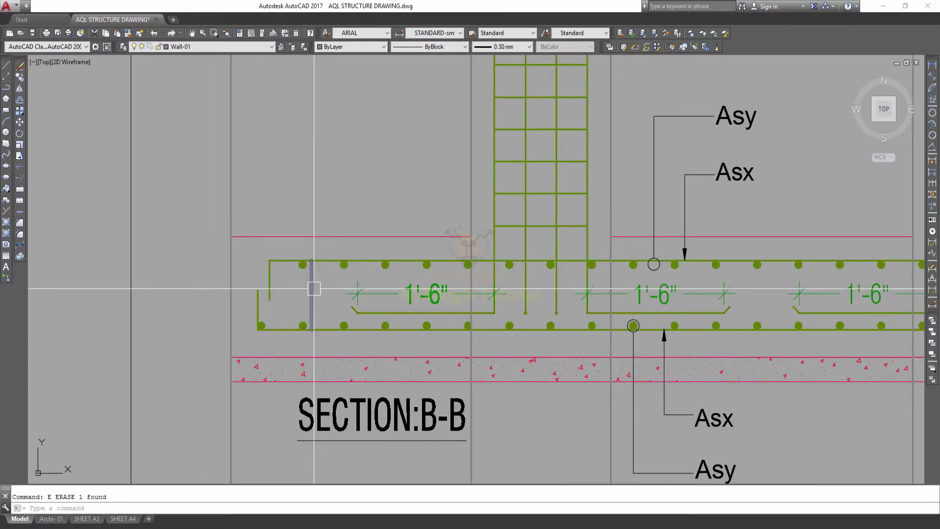
middle_drag(628, 289, 442, 371)
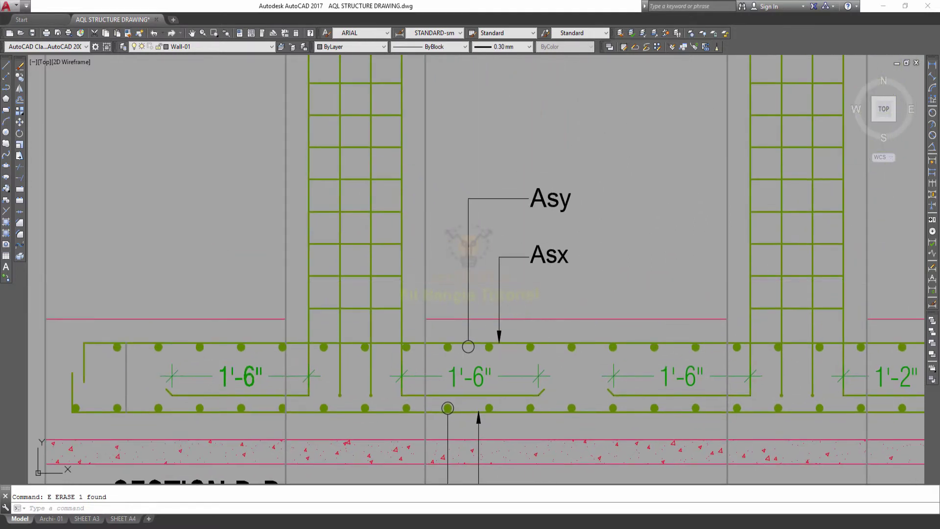
- Move the Asx leader to the right onto the Section B-B rebars
click(513, 247)
text(m)
key(Return)
click(522, 289)
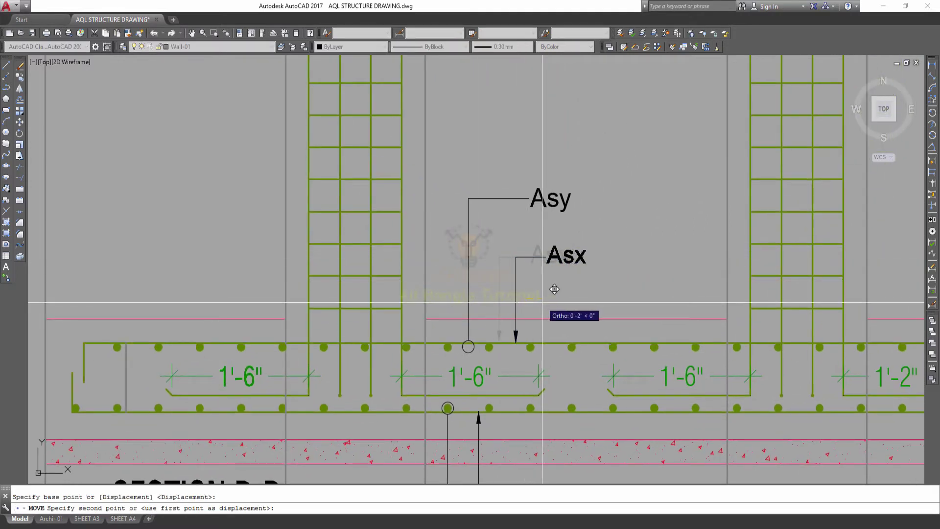
click(574, 289)
- Move the Asy leader 0'-3" left onto the neighbouring bar
click(563, 237)
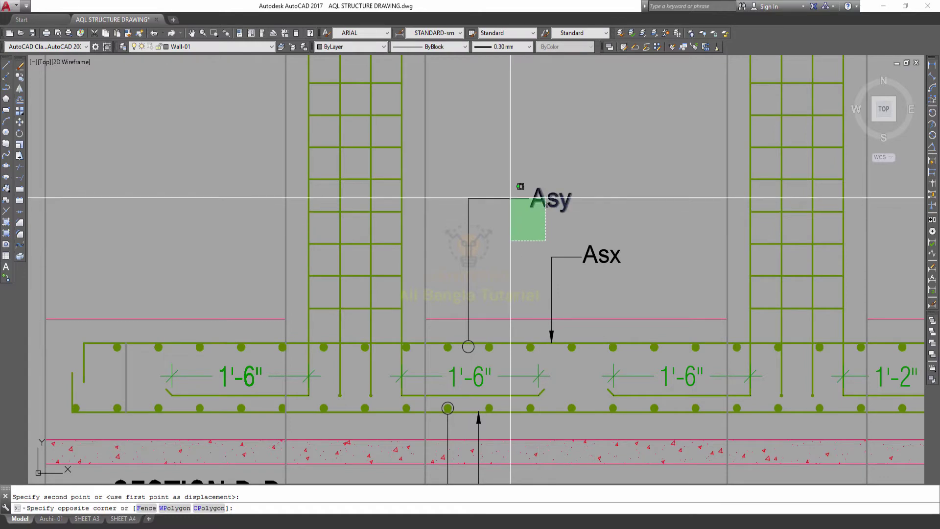
click(502, 180)
scroll(465, 314, up, 1)
scroll(463, 293, up, 4)
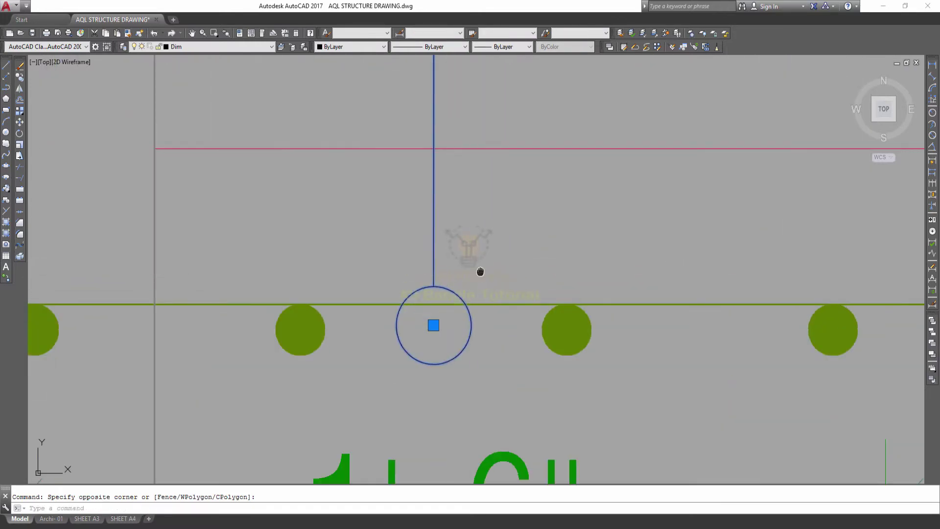
text(m)
key(Return)
click(634, 239)
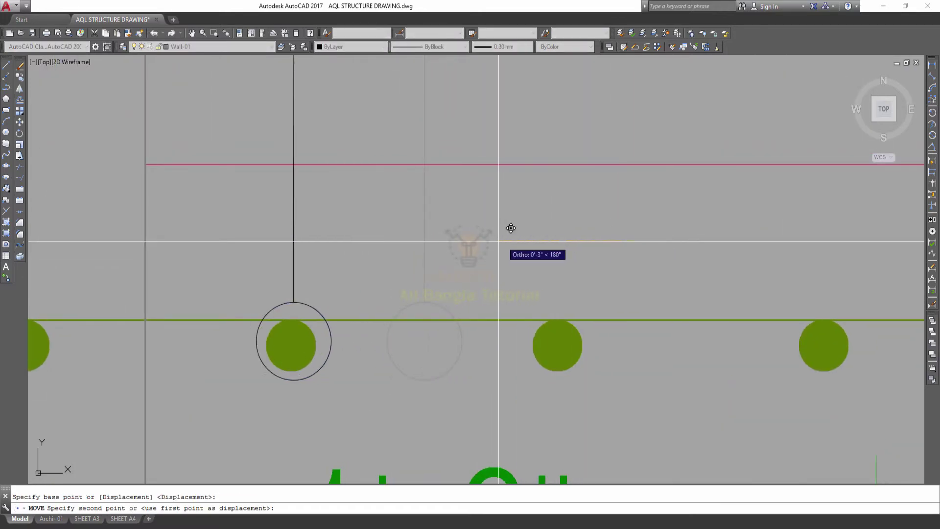
click(501, 246)
scroll(501, 245, down, 3)
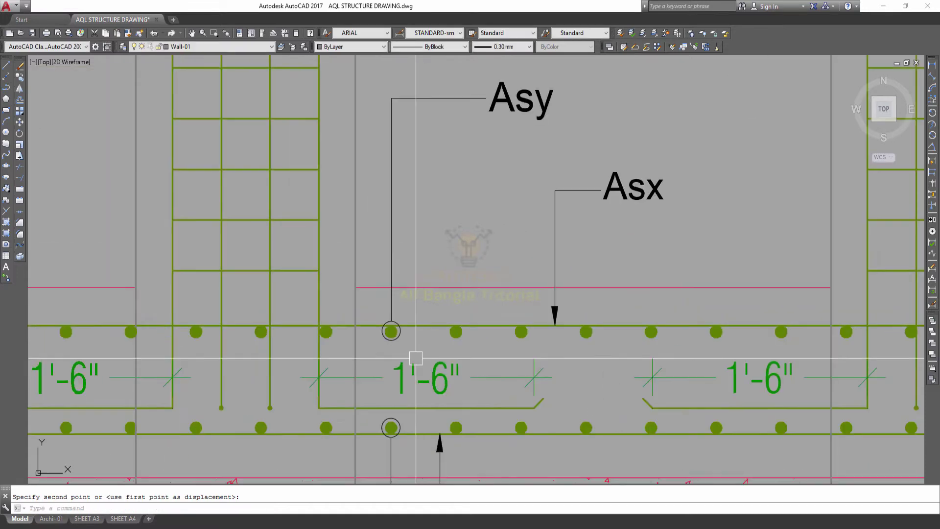
scroll(411, 352, down, 2)
scroll(284, 318, up, 5)
scroll(285, 317, down, 1)
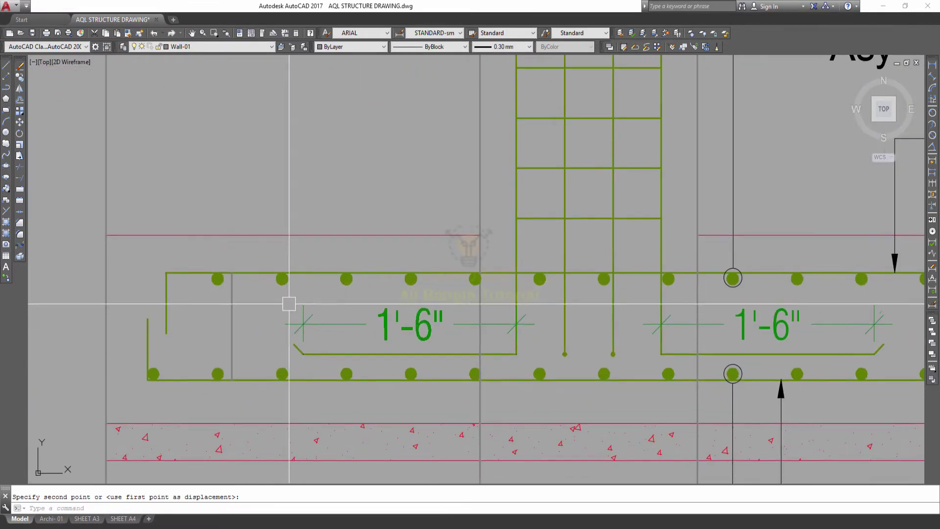
scroll(382, 356, up, 1)
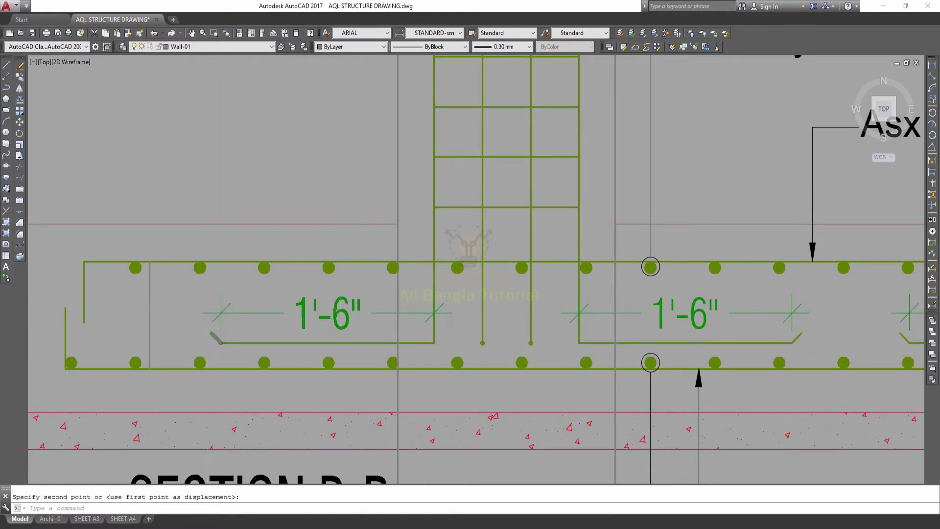
scroll(210, 333, up, 2)
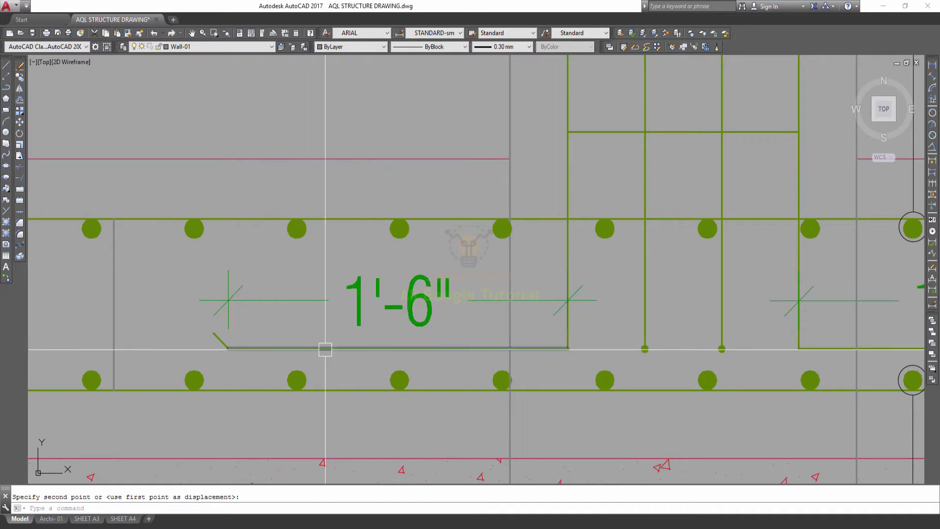
scroll(362, 343, down, 1)
scroll(370, 342, down, 3)
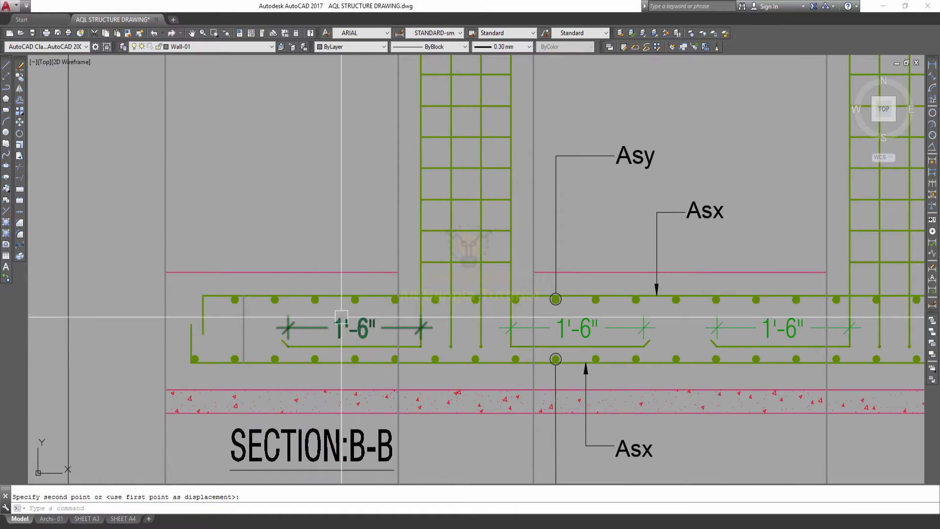
scroll(342, 318, down, 3)
scroll(343, 336, down, 1)
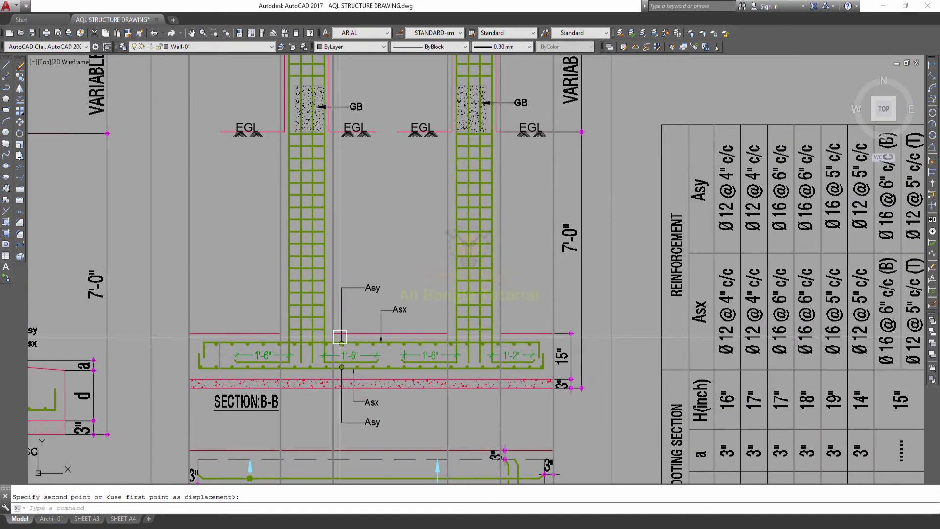
middle_drag(467, 352, 474, 295)
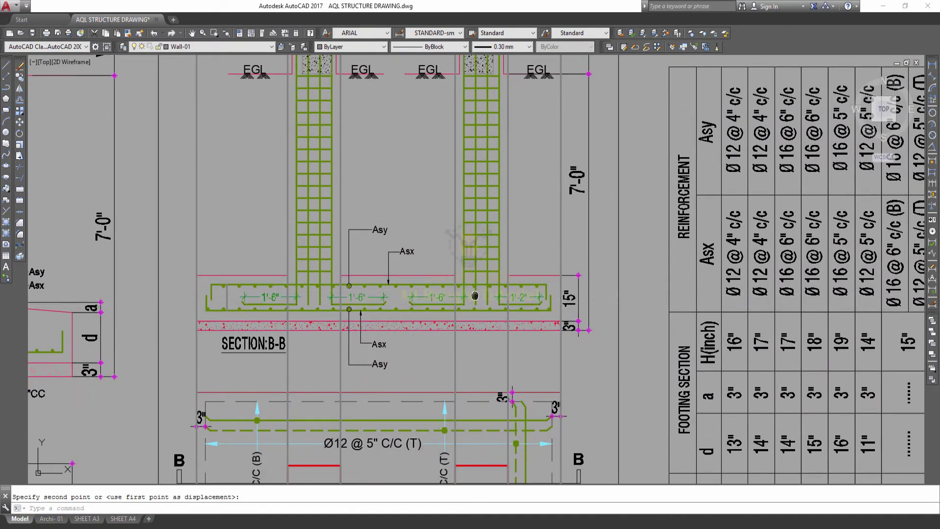
scroll(475, 295, down, 1)
scroll(496, 237, up, 2)
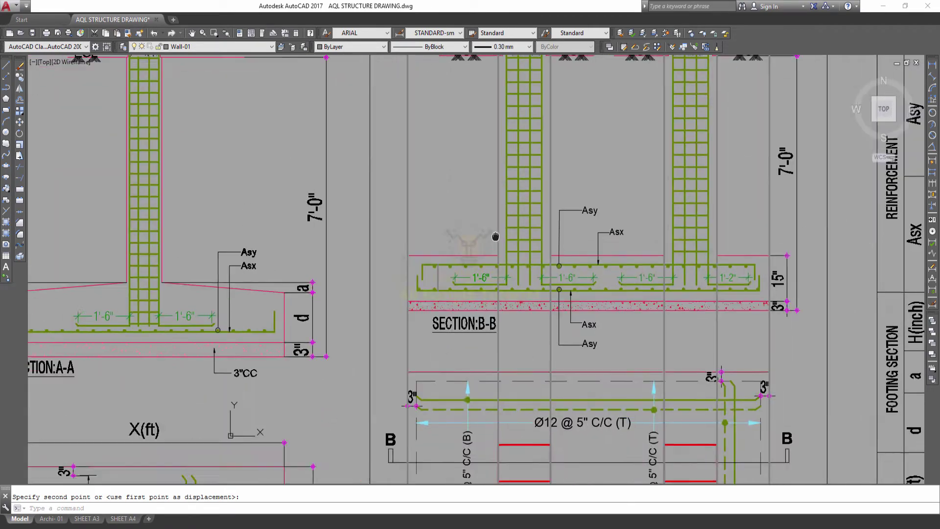
middle_drag(496, 236, 588, 224)
scroll(313, 279, up, 3)
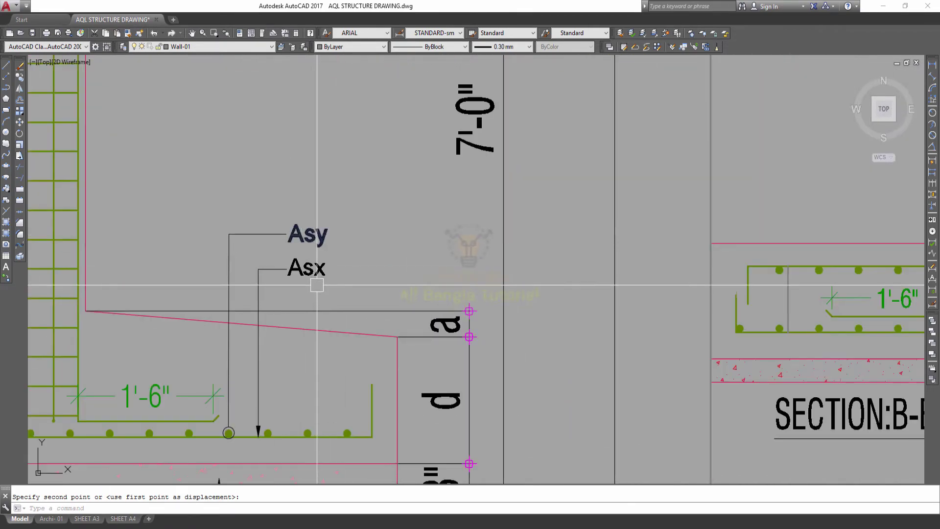
scroll(317, 285, down, 2)
middle_drag(317, 289, 294, 259)
scroll(274, 314, down, 4)
scroll(257, 342, up, 4)
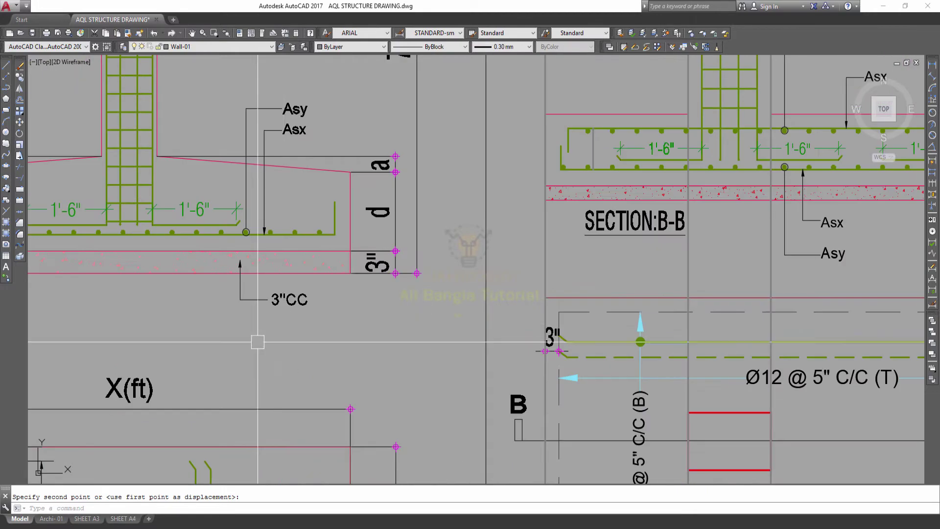
scroll(259, 318, down, 3)
scroll(299, 309, up, 2)
scroll(308, 296, up, 1)
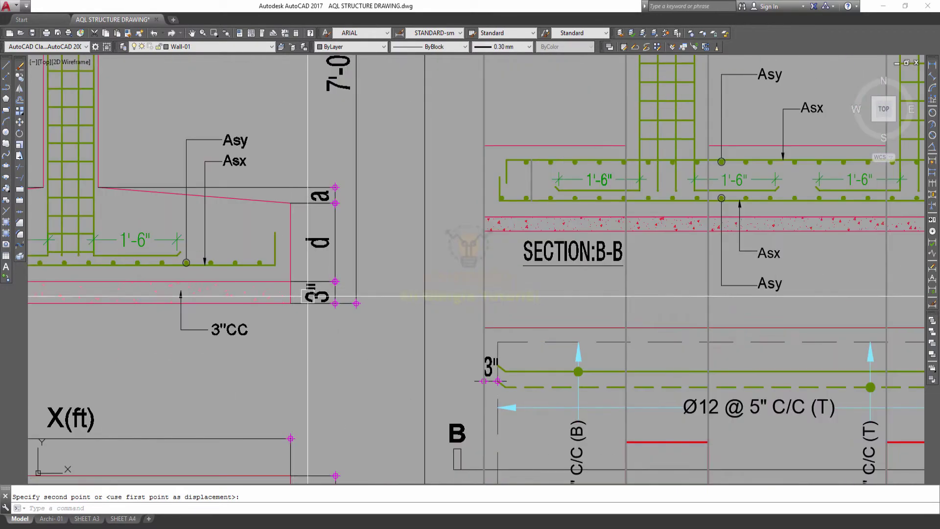
middle_drag(314, 266, 316, 283)
scroll(329, 239, down, 2)
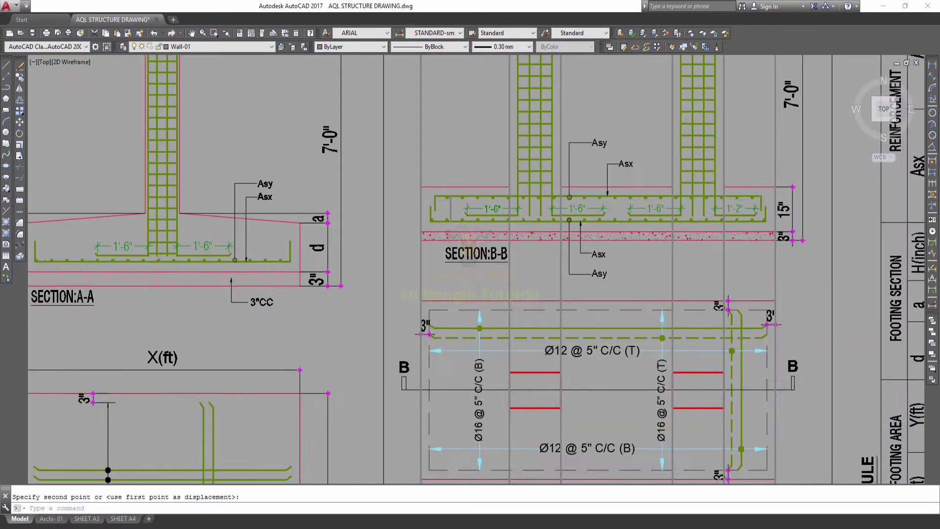
scroll(328, 239, down, 1)
scroll(299, 237, up, 3)
scroll(267, 216, up, 2)
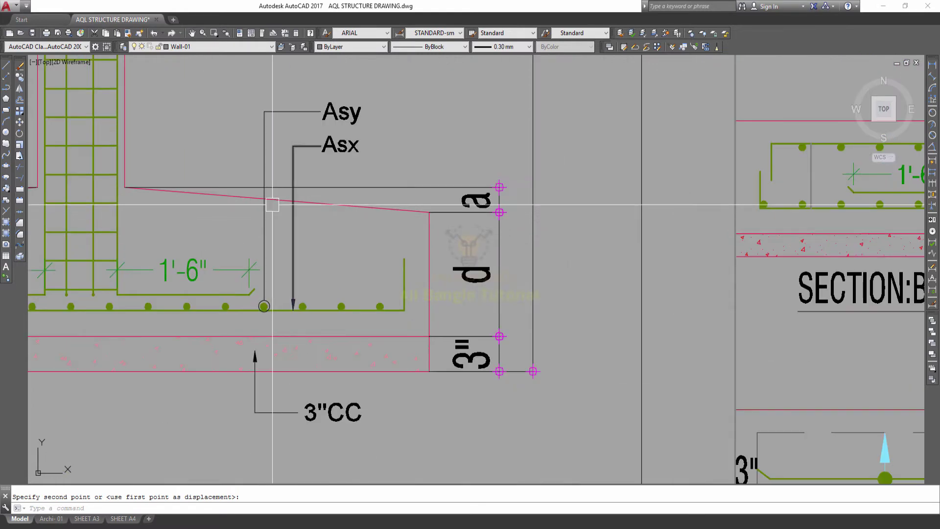
scroll(456, 216, down, 4)
scroll(454, 221, up, 1)
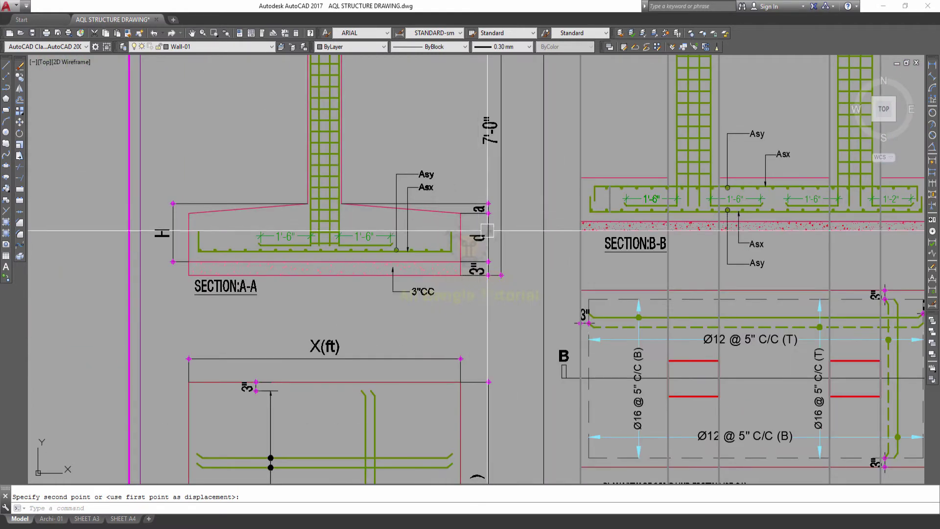
scroll(454, 220, up, 1)
scroll(341, 223, down, 1)
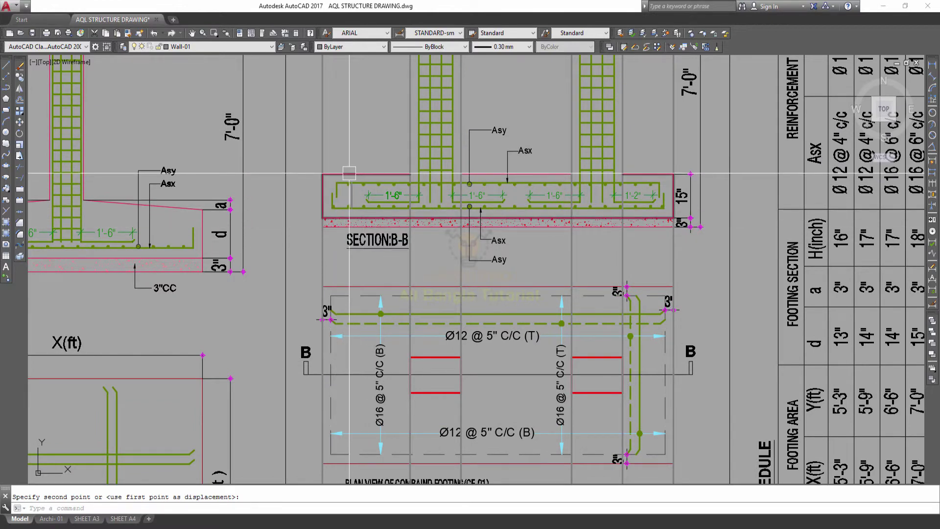
scroll(393, 176, up, 3)
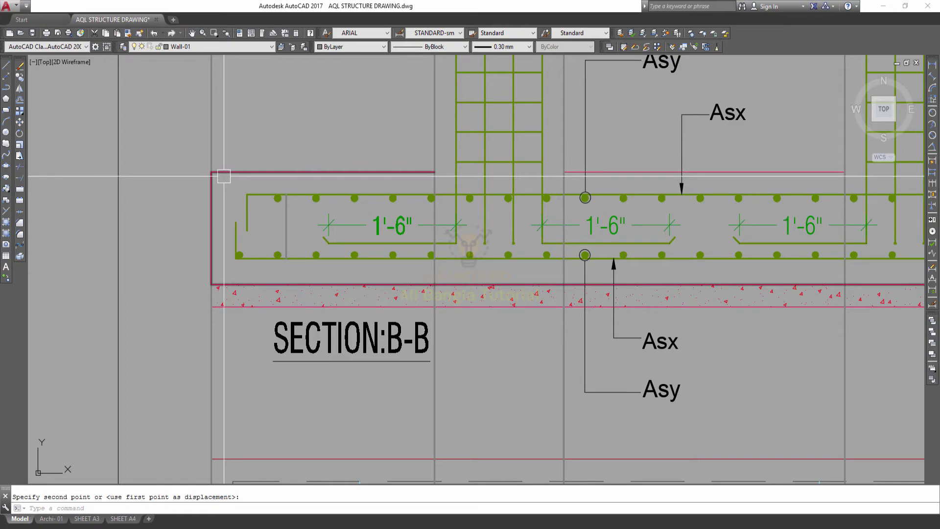
scroll(224, 177, down, 2)
scroll(264, 186, down, 1)
scroll(308, 196, down, 1)
scroll(350, 210, down, 1)
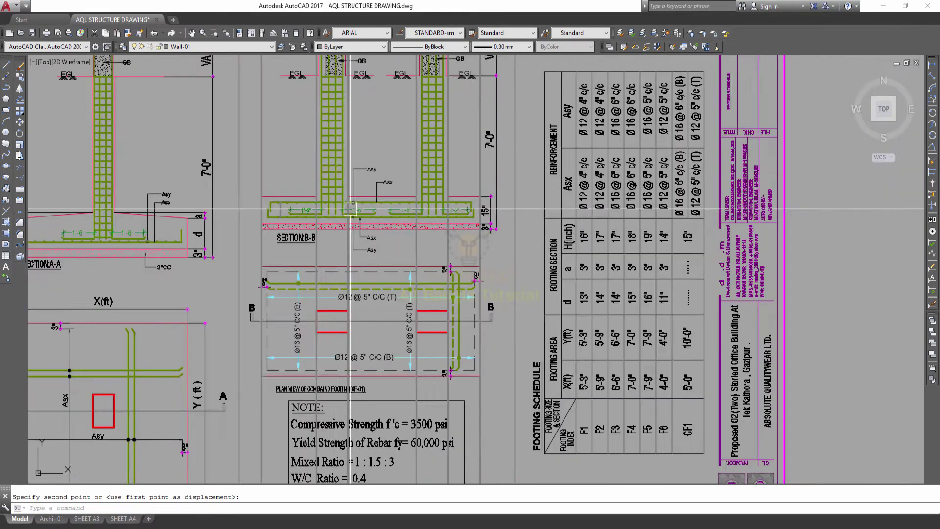
scroll(337, 209, up, 2)
- Cancel the unfinished move and pan over the Footing Schedule table
scroll(343, 230, down, 4)
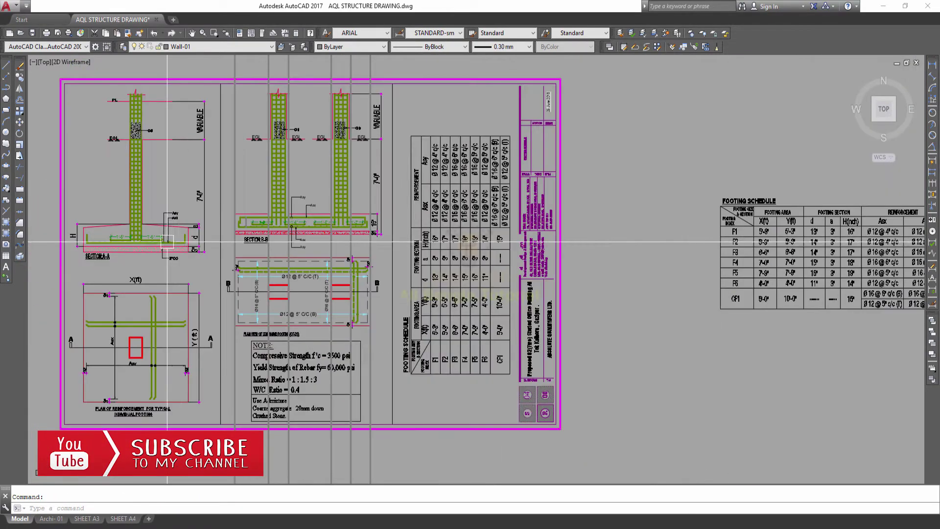
click(402, 268)
middle_drag(403, 268, 322, 267)
middle_drag(509, 269, 467, 270)
middle_drag(702, 271, 468, 270)
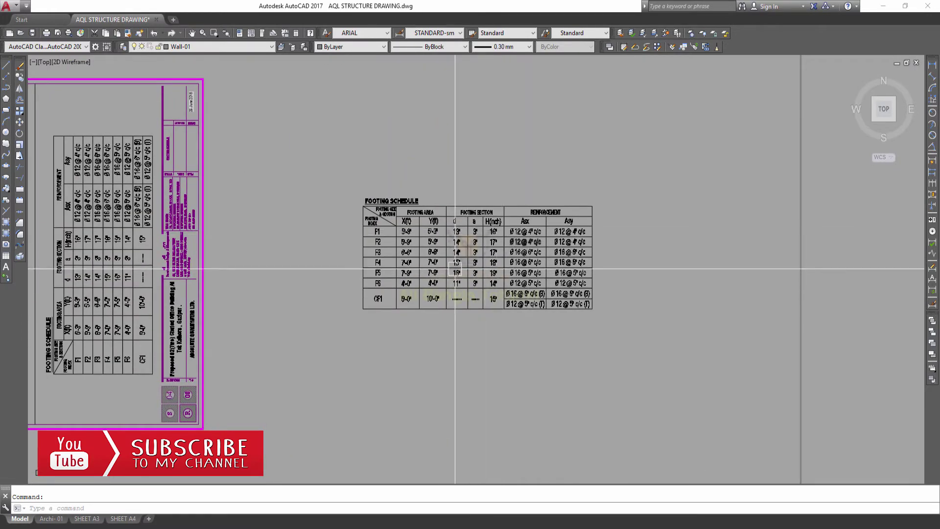
scroll(456, 255, up, 5)
middle_drag(430, 248, 359, 247)
scroll(343, 245, down, 3)
scroll(325, 315, down, 1)
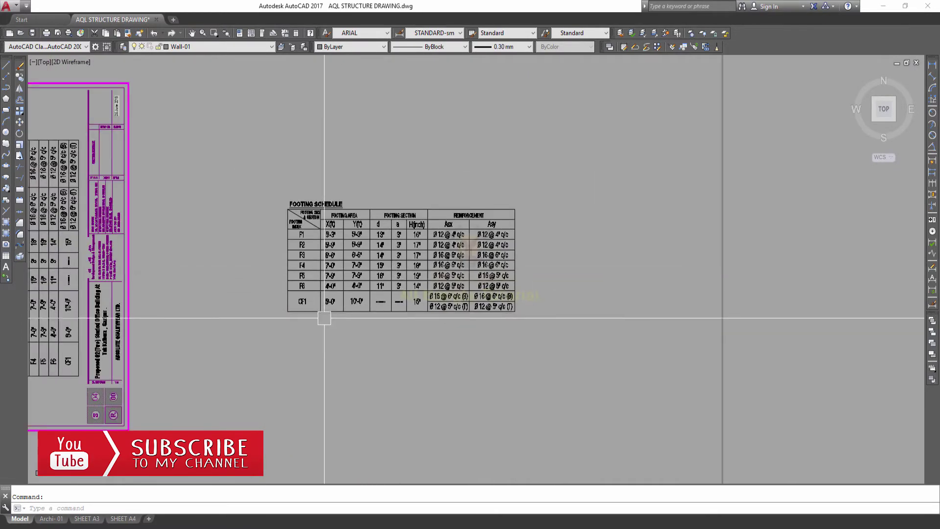
scroll(441, 315, up, 4)
middle_drag(332, 295, 436, 349)
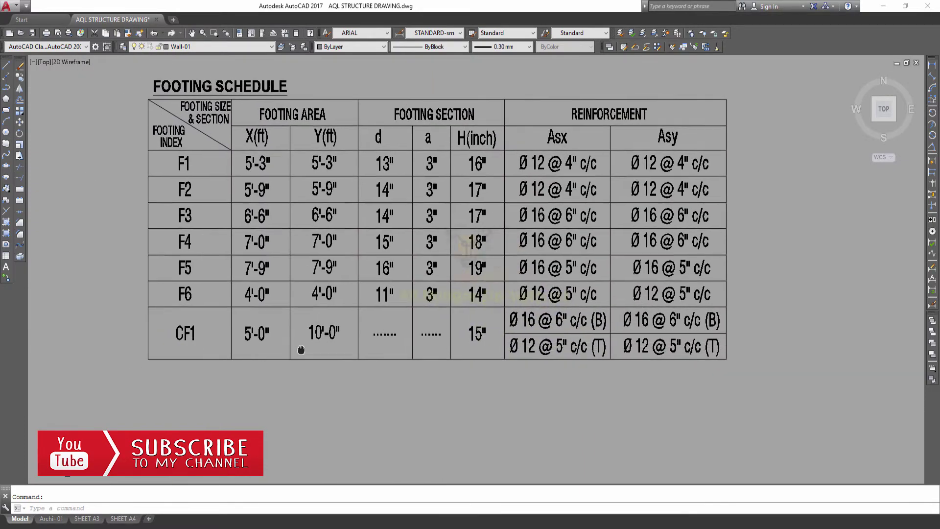
- Zoom in and centre Section B-B and the combined-footing plan
scroll(657, 361, down, 4)
scroll(458, 339, down, 2)
scroll(342, 336, up, 2)
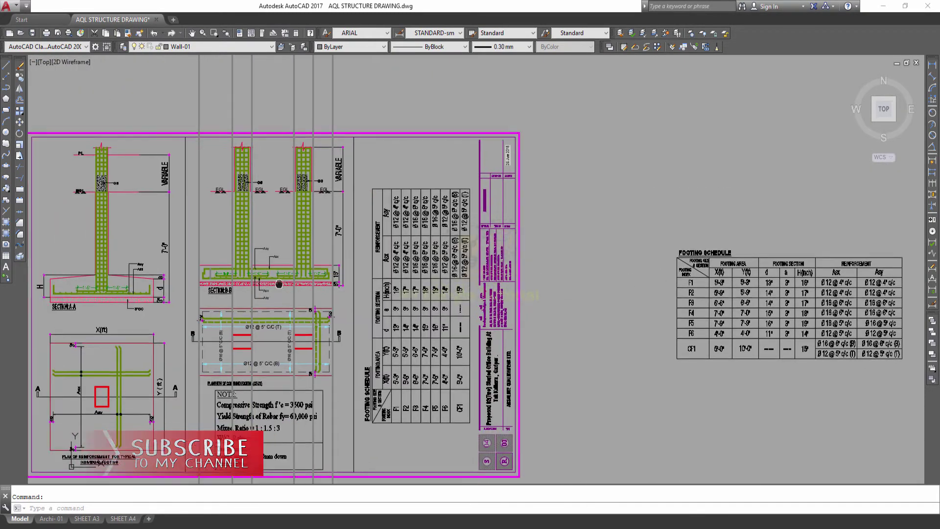
scroll(280, 331, up, 1)
scroll(281, 332, up, 4)
middle_drag(280, 331, 290, 299)
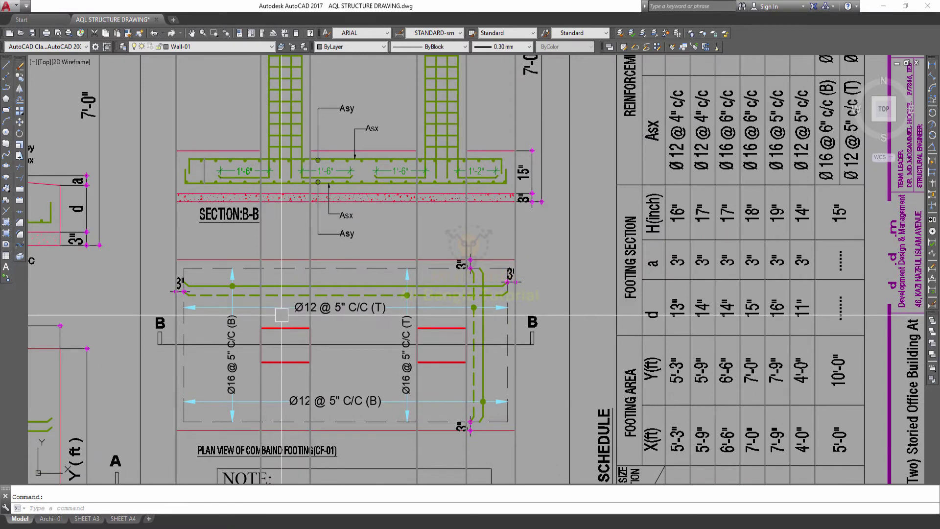
- Select the top Ø12 and dashed bottom rebar lines in the plan, then cancel
scroll(257, 288, up, 4)
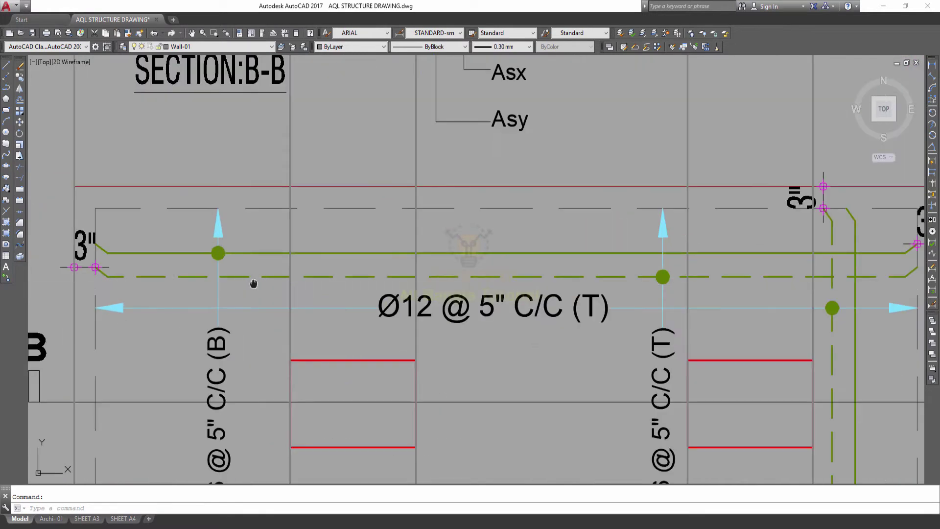
click(240, 256)
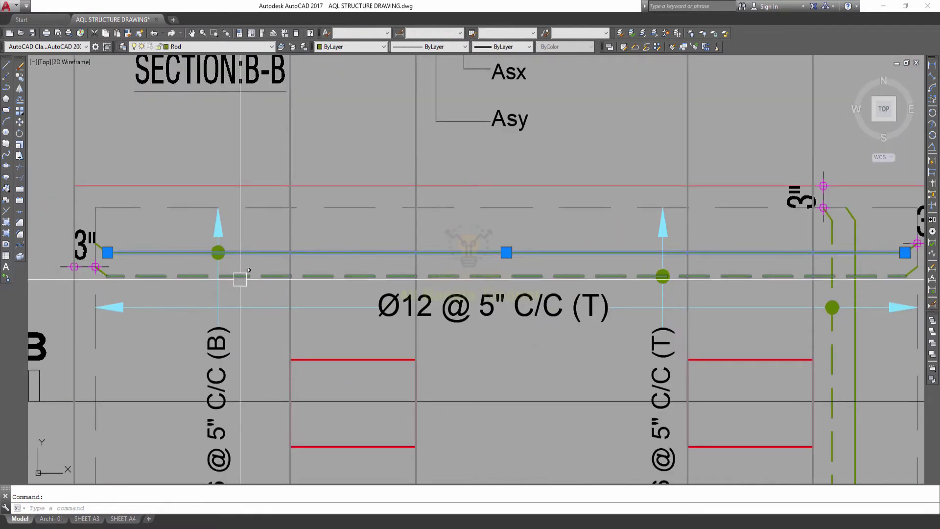
click(240, 277)
scroll(240, 279, down, 2)
scroll(230, 279, down, 3)
scroll(470, 300, up, 3)
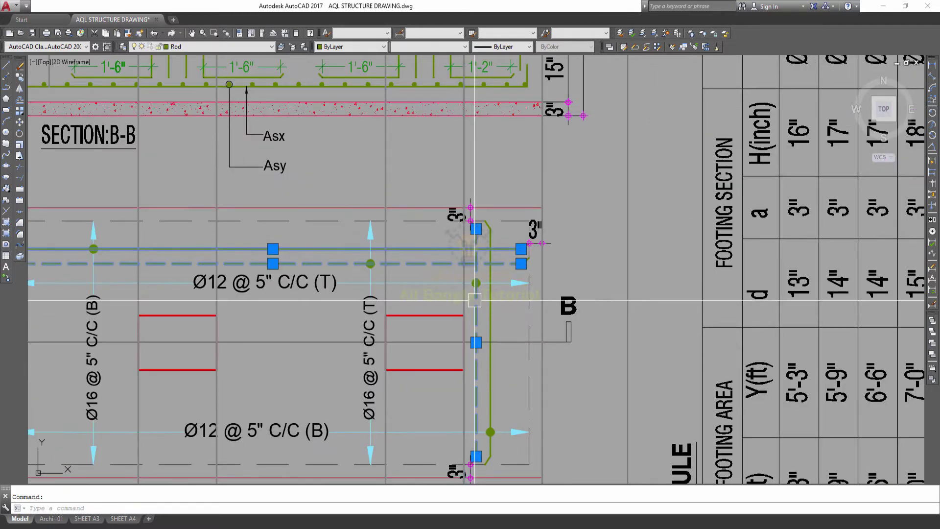
key(Escape)
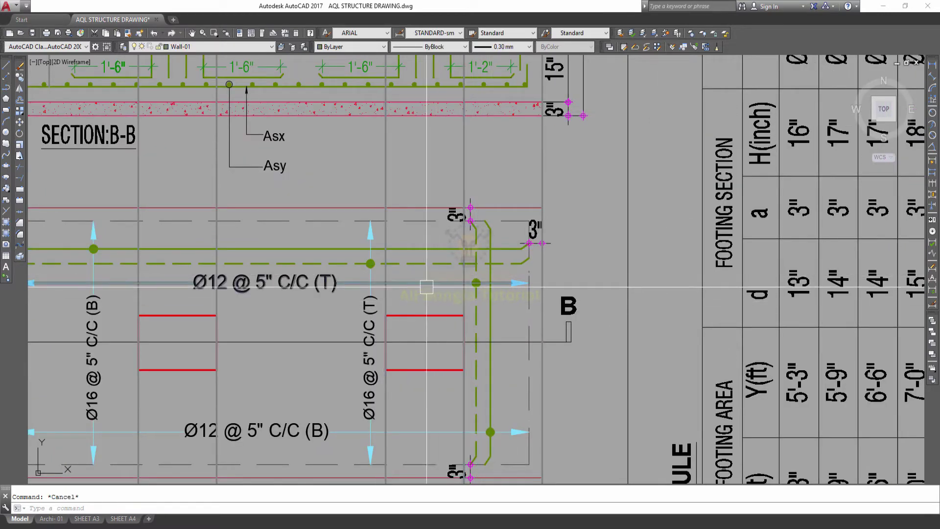
- Window-select and erase the six stray vertical lines across the sheet
scroll(407, 307, down, 2)
middle_drag(122, 300, 158, 294)
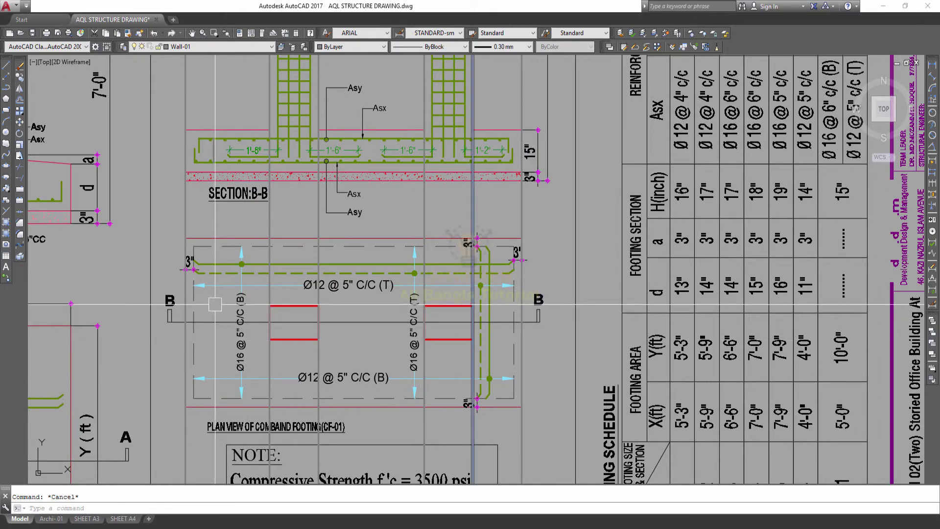
scroll(326, 315, down, 4)
scroll(330, 317, down, 2)
middle_drag(432, 441, 437, 398)
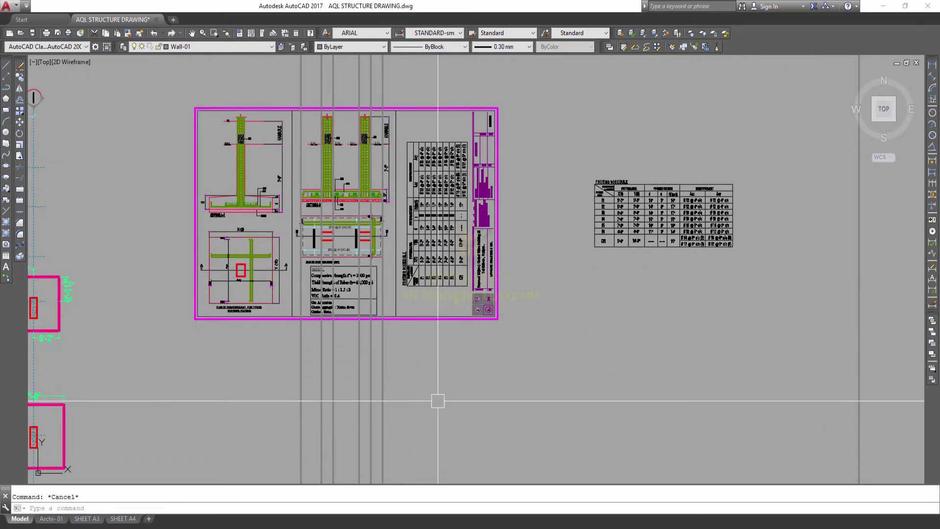
click(437, 399)
click(183, 362)
text(e)
key(Return)
scroll(372, 240, up, 8)
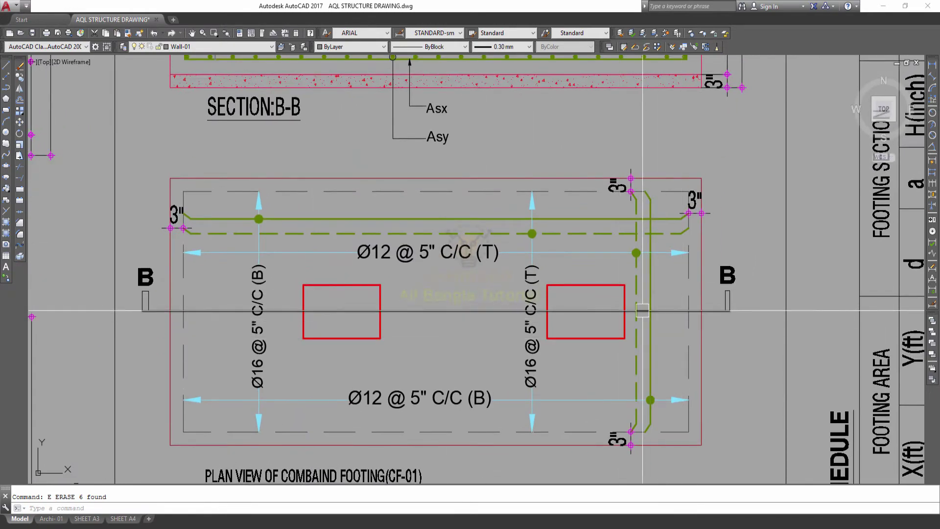
- Zoom in on Section B-B's lower-left rebar dot and regenerate (RE) so it displays as a smooth circle
scroll(635, 310, down, 4)
scroll(612, 274, up, 6)
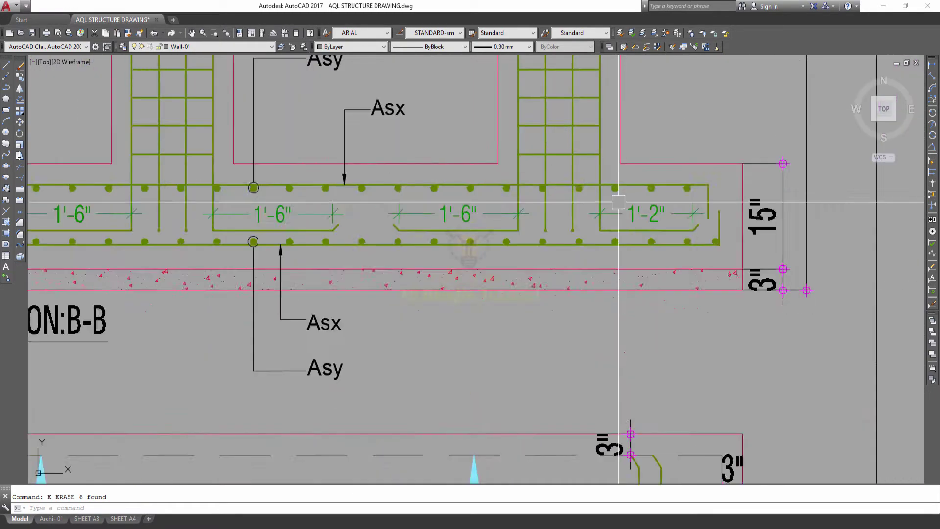
scroll(602, 288, up, 3)
scroll(388, 279, up, 4)
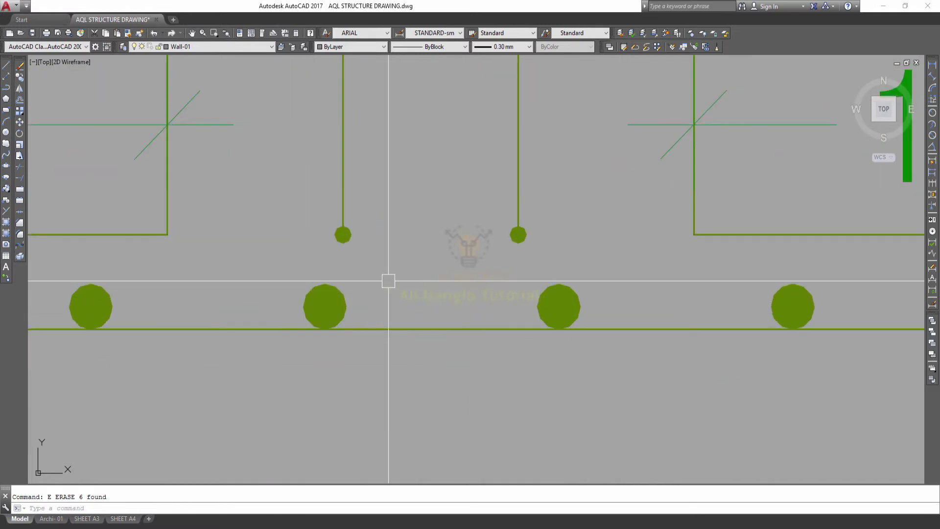
scroll(355, 287, up, 2)
mouse_move(355, 288)
middle_down()
mouse_move(351, 236)
mouse_move(394, 222)
middle_up()
scroll(352, 235, up, 3)
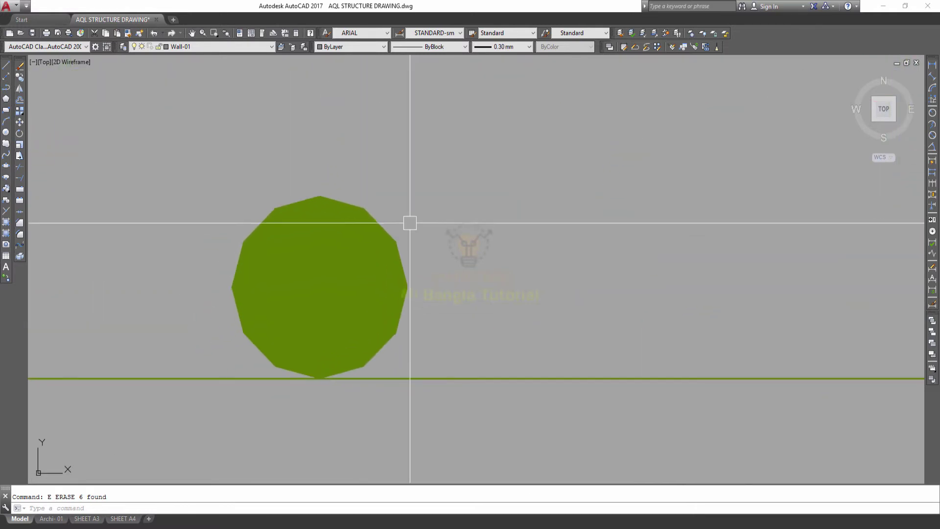
middle_drag(269, 258, 293, 208)
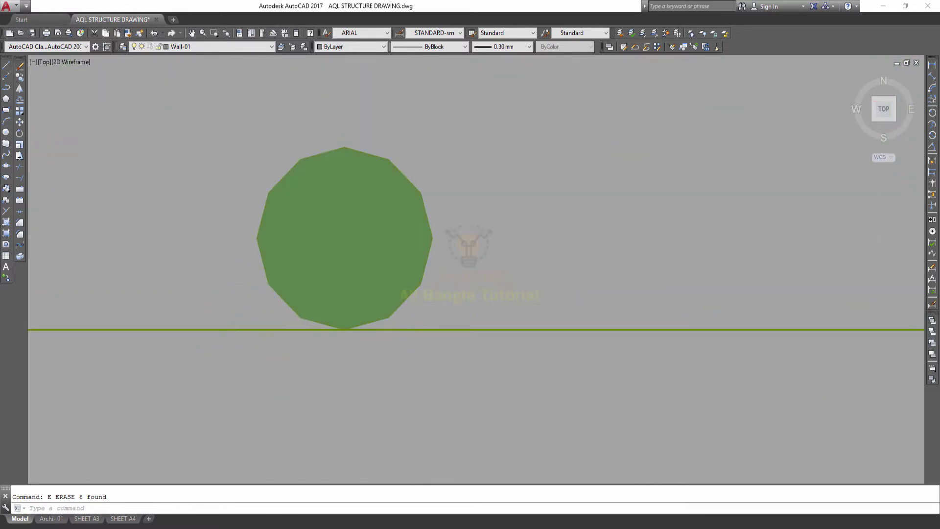
scroll(308, 186, up, 2)
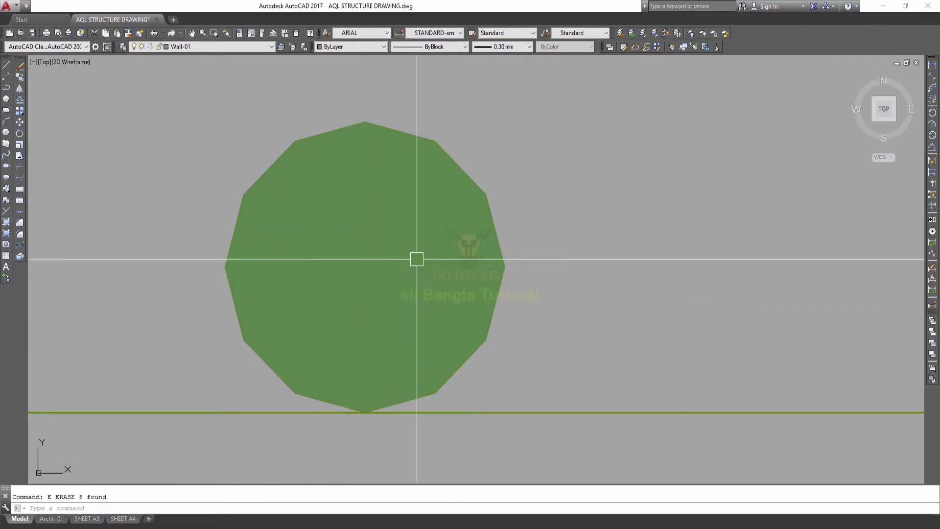
scroll(543, 215, down, 3)
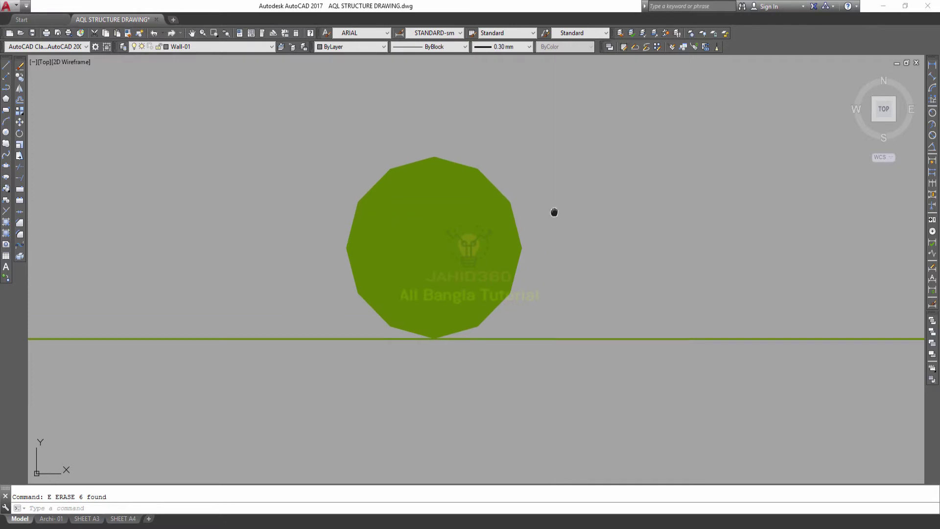
scroll(519, 231, up, 1)
text(RE)
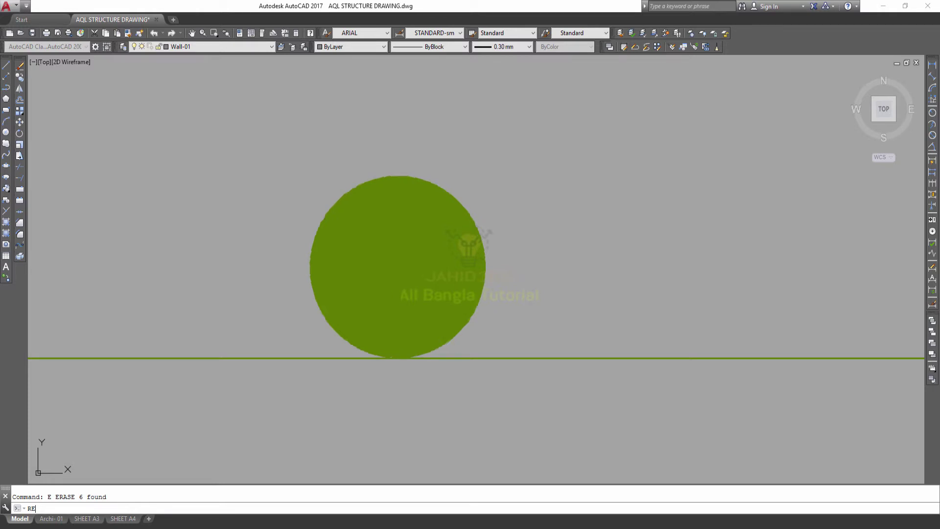
key(Return)
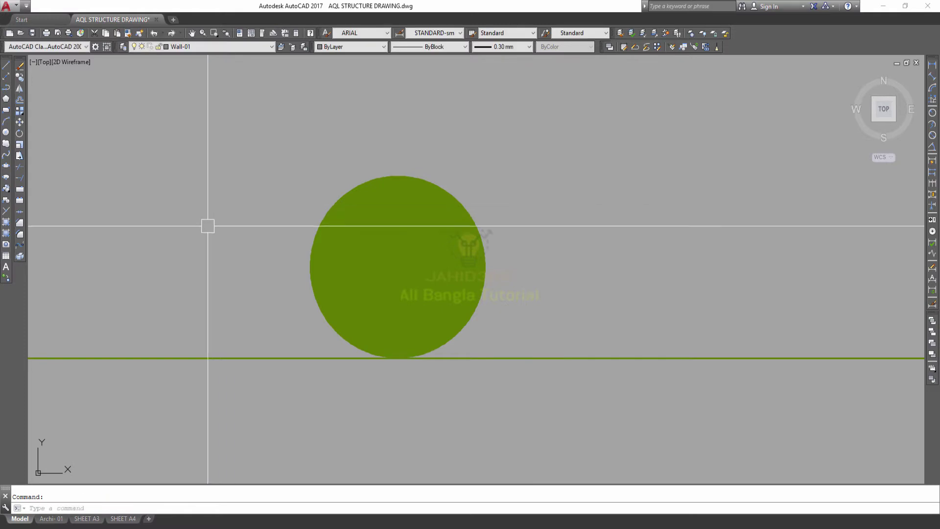
- Zoom out and pan across Section A-A, the section drawings and notes
scroll(311, 247, down, 5)
scroll(311, 247, down, 5)
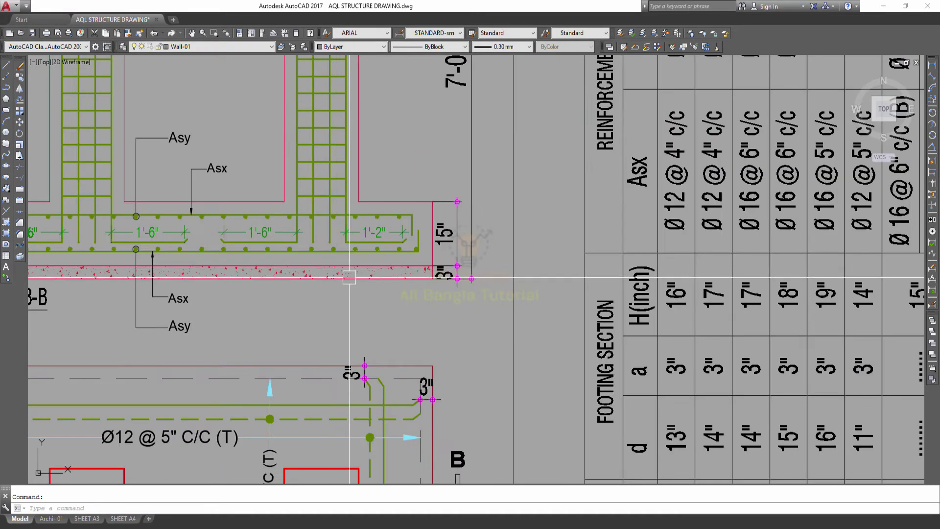
middle_drag(349, 273, 343, 229)
scroll(361, 268, down, 2)
middle_drag(361, 268, 441, 264)
scroll(441, 265, down, 1)
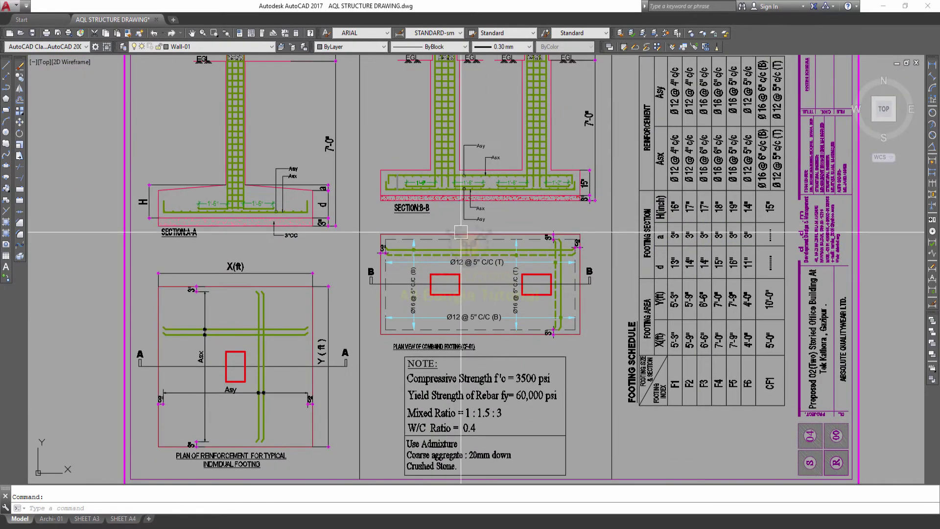
scroll(387, 250, up, 8)
scroll(346, 227, up, 3)
scroll(345, 227, down, 2)
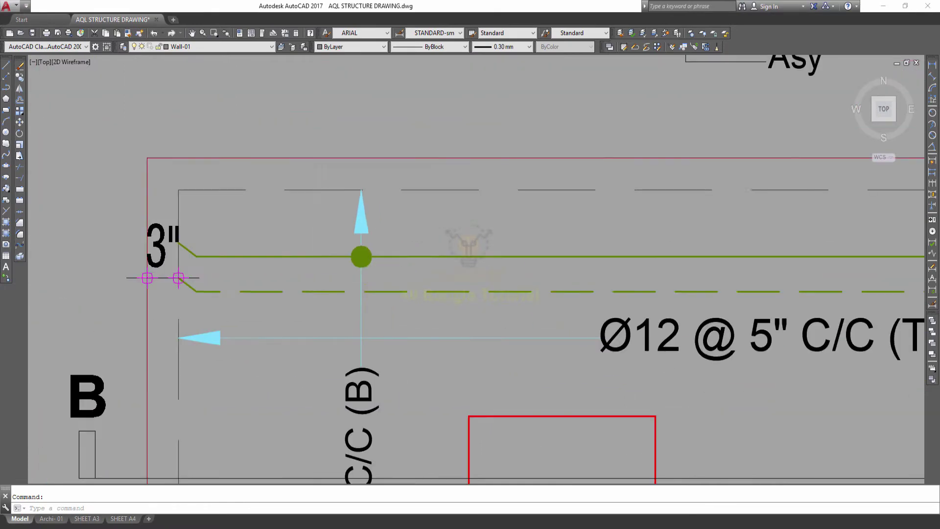
scroll(310, 240, down, 2)
scroll(309, 245, down, 3)
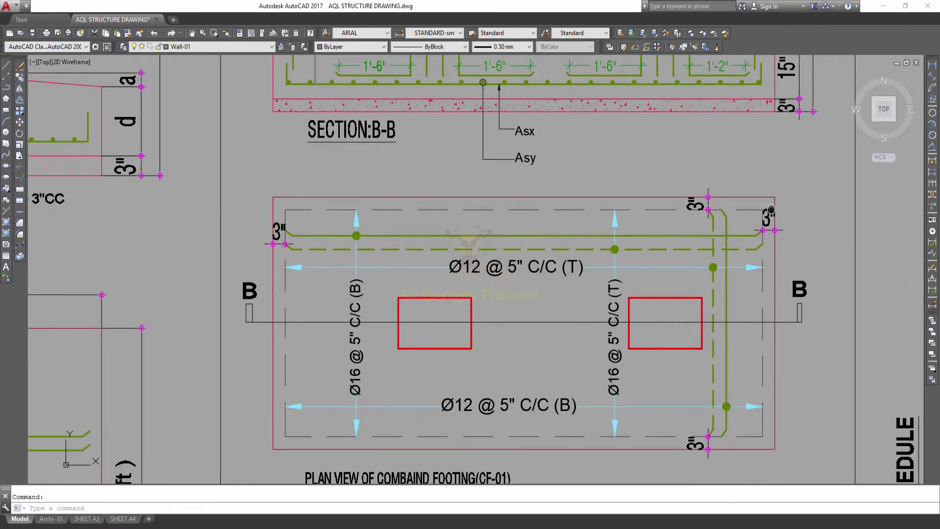
middle_drag(313, 245, 535, 272)
scroll(539, 325, up, 5)
- Review the typical footing plan, then close in on the combined-footing plan's Ø12 @ 5" C/C (T) top bars
middle_drag(539, 326, 516, 285)
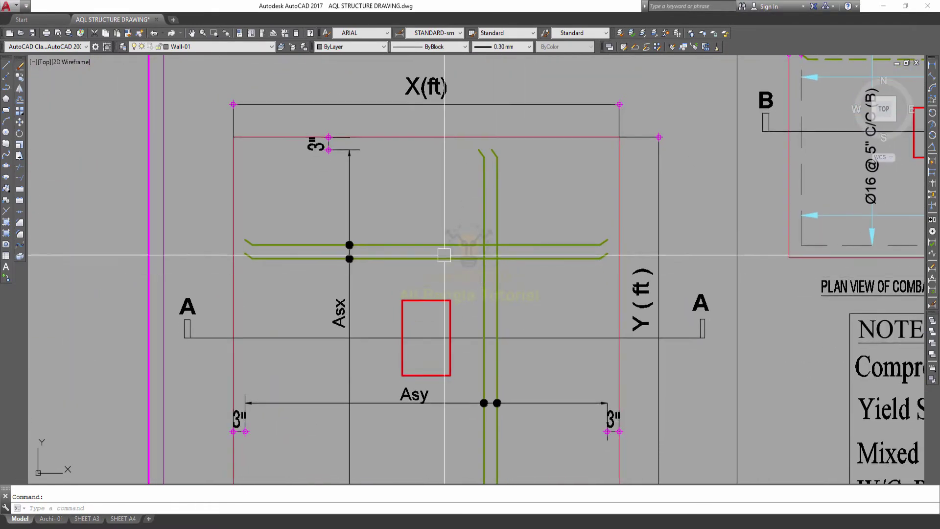
middle_drag(446, 266, 427, 220)
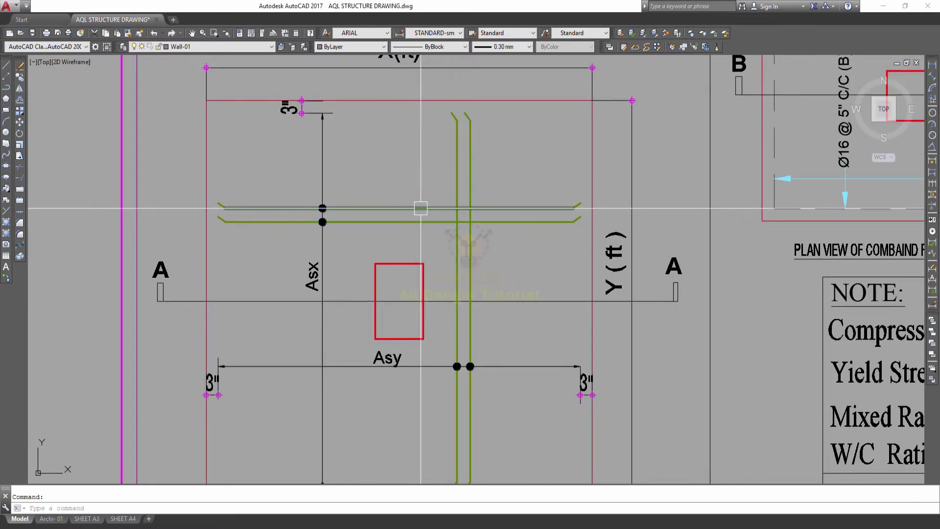
scroll(428, 205, down, 4)
scroll(294, 168, up, 2)
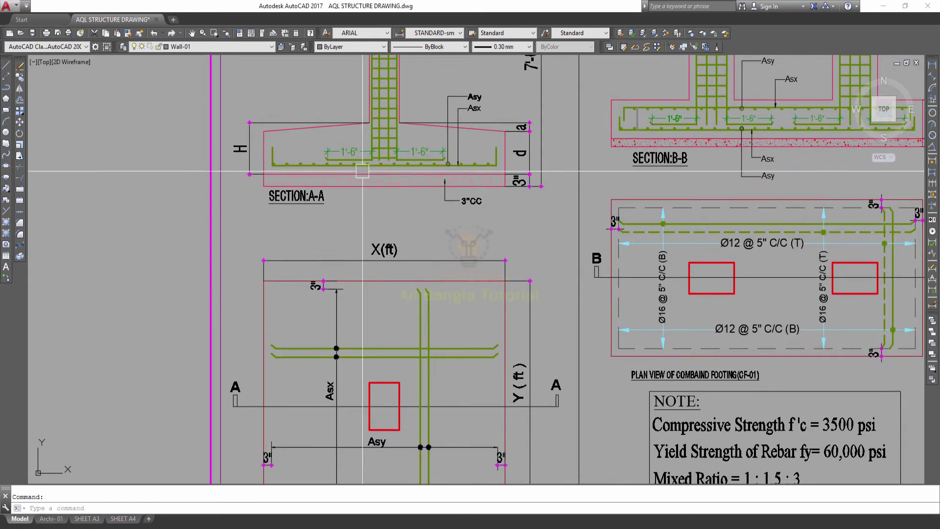
scroll(466, 150, down, 5)
scroll(484, 150, up, 5)
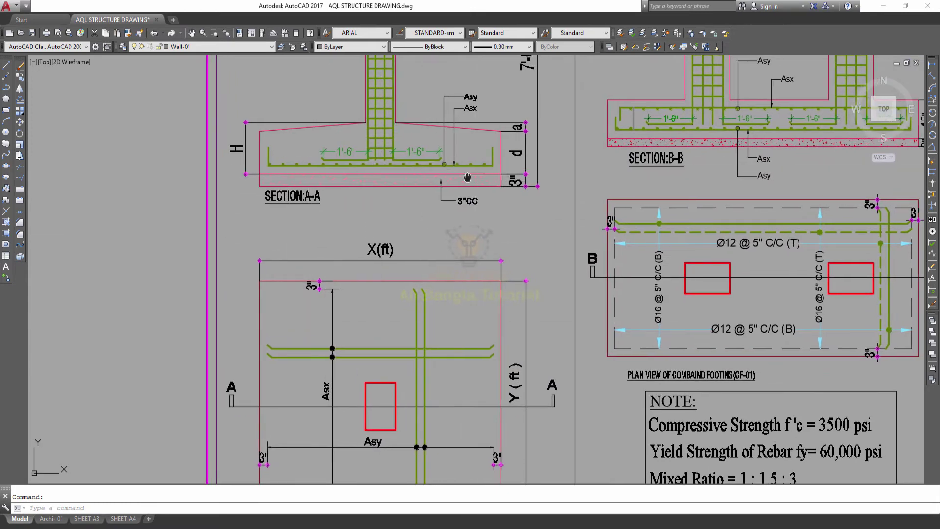
middle_drag(485, 149, 367, 198)
scroll(399, 300, up, 3)
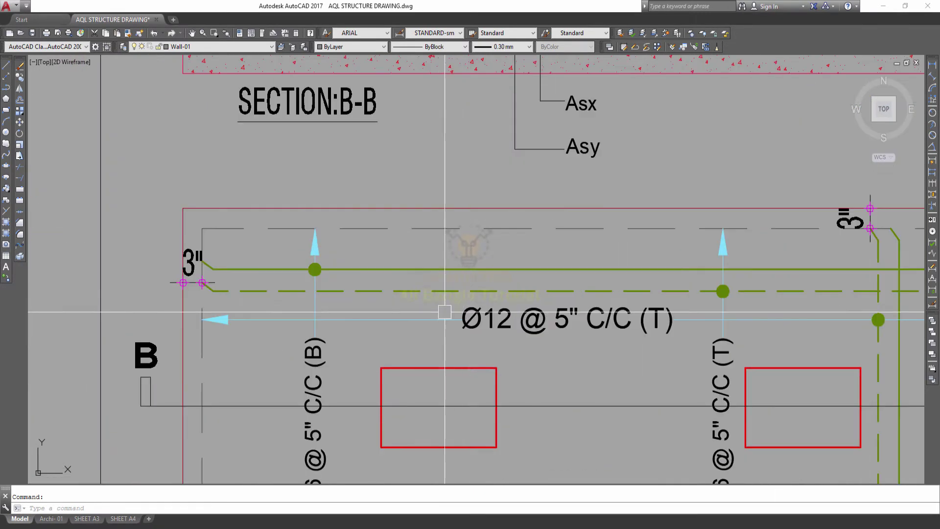
middle_drag(399, 299, 379, 271)
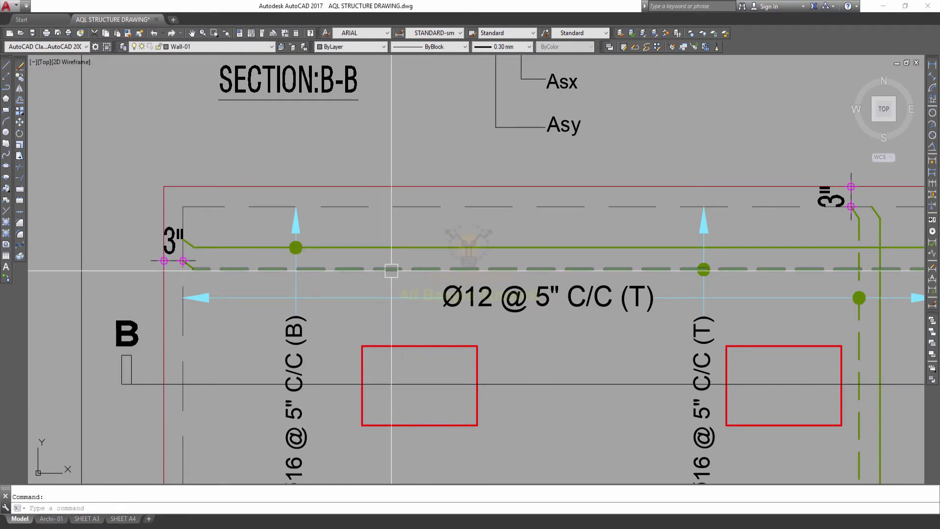
click(370, 244)
scroll(368, 247, down, 2)
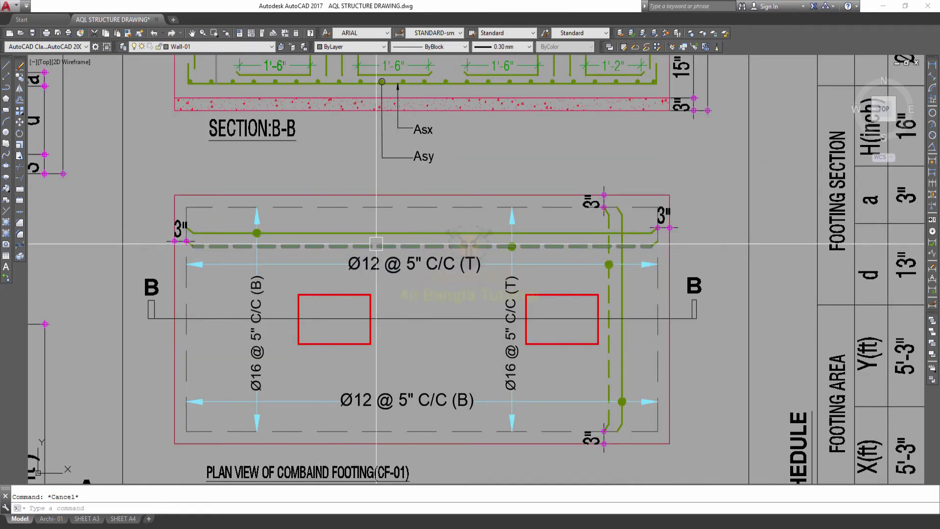
scroll(416, 260, down, 1)
scroll(332, 270, up, 1)
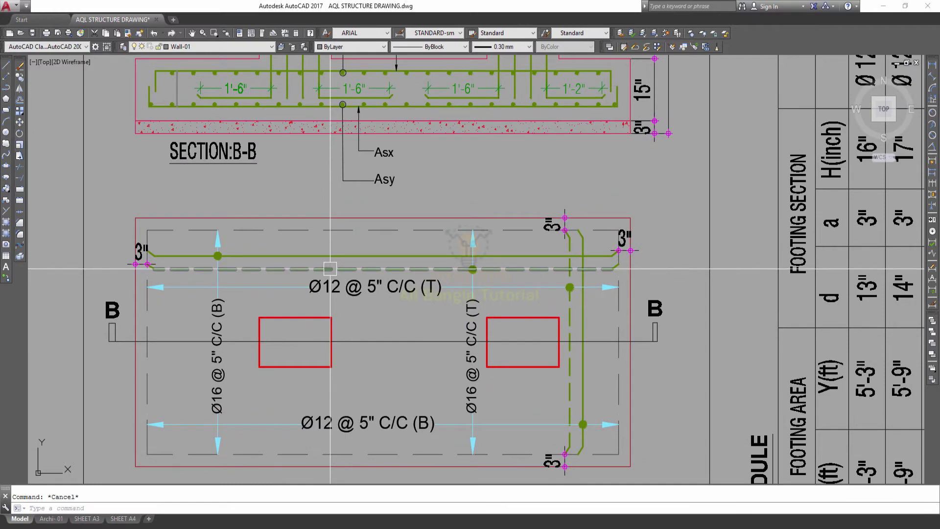
scroll(332, 270, down, 1)
scroll(351, 162, up, 1)
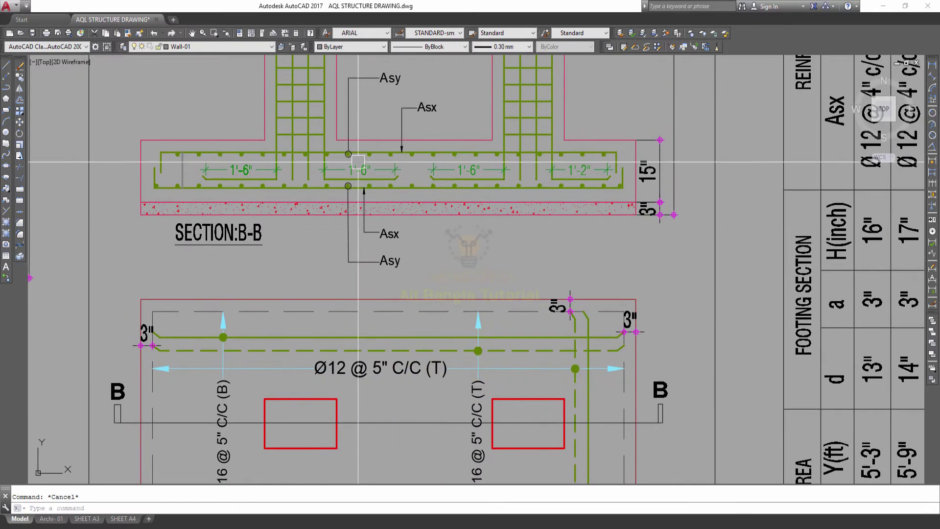
scroll(350, 162, down, 1)
scroll(292, 288, up, 1)
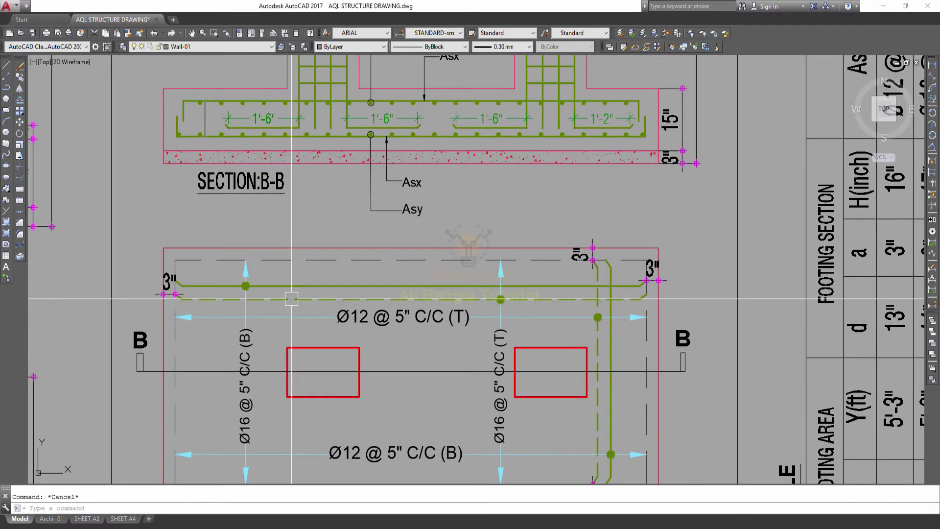
click(291, 285)
scroll(291, 286, down, 1)
scroll(272, 324, up, 1)
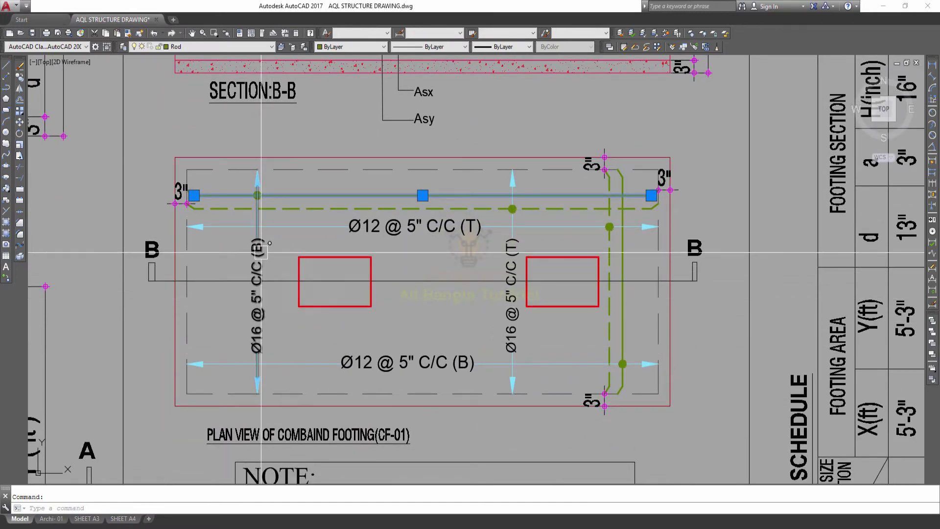
key(Escape)
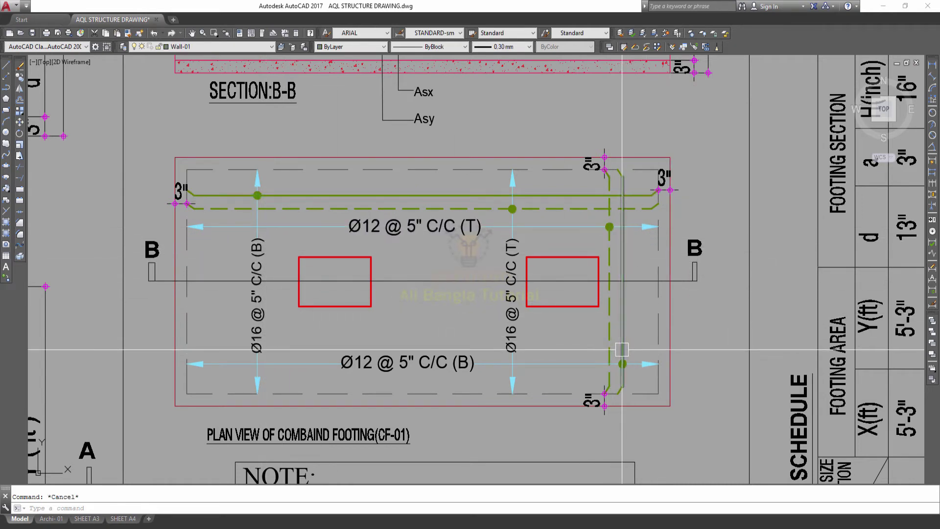
click(622, 349)
scroll(622, 349, up, 3)
scroll(593, 331, down, 1)
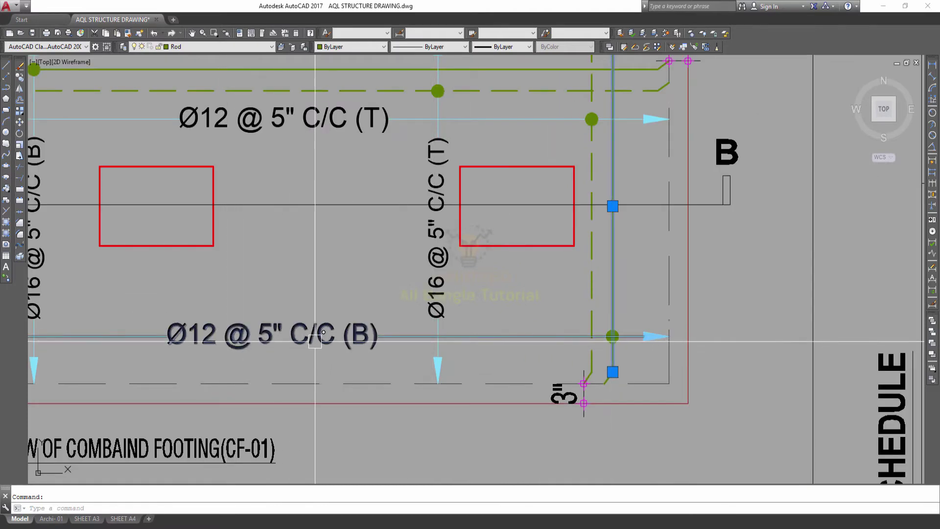
scroll(323, 332, down, 2)
scroll(333, 370, up, 1)
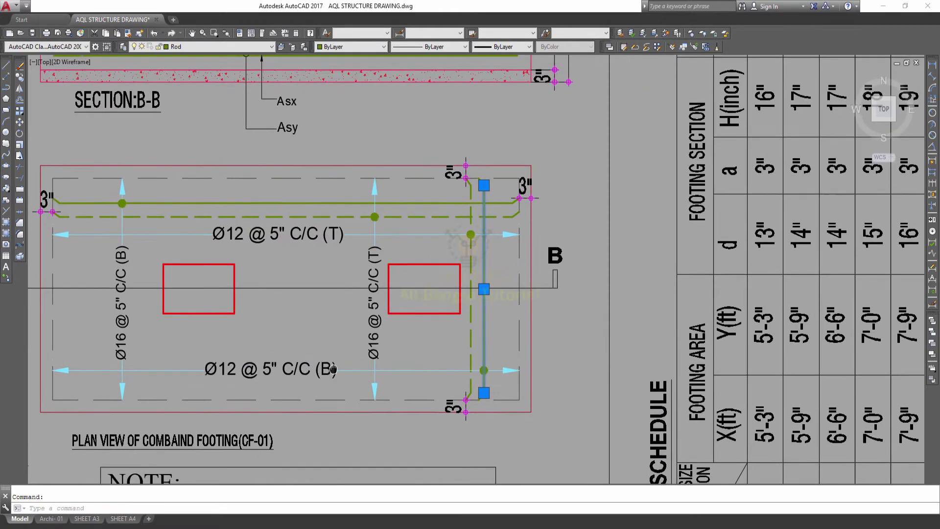
key(Escape)
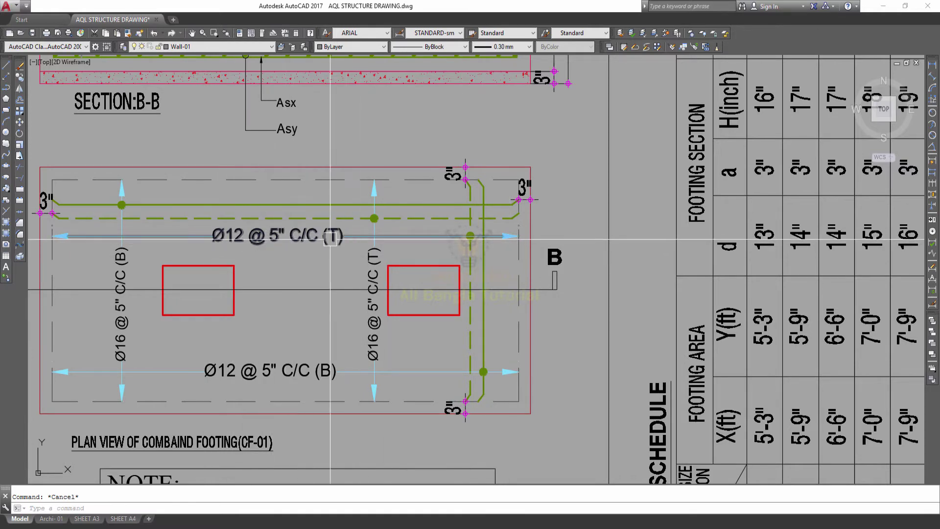
middle_drag(331, 240, 350, 247)
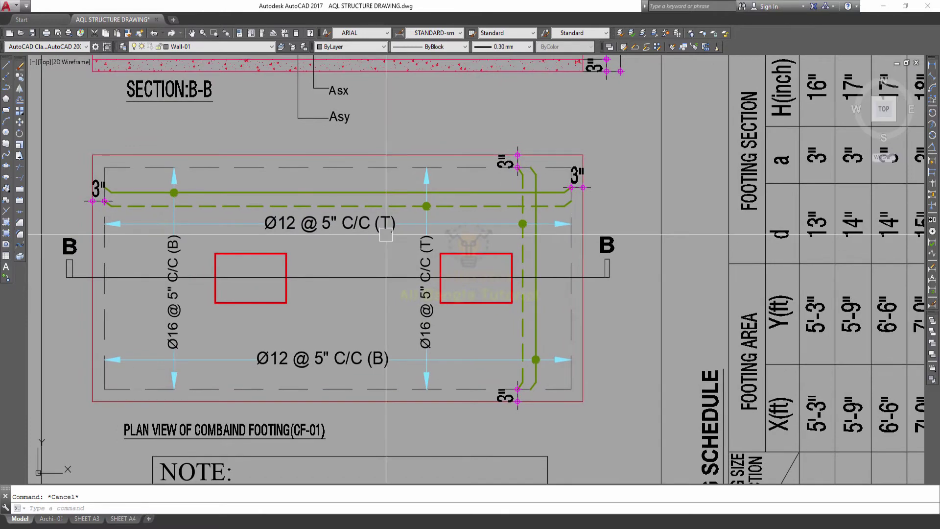
middle_drag(341, 331, 324, 334)
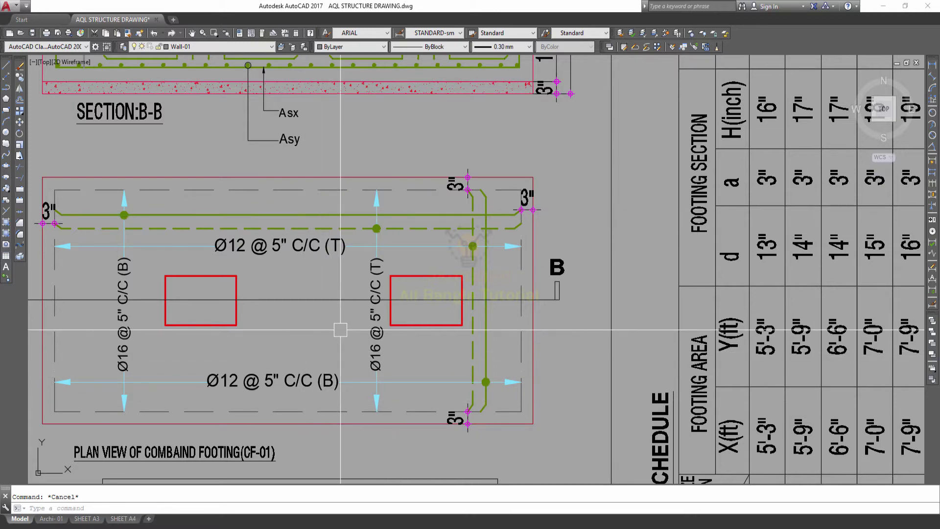
middle_drag(336, 330, 339, 364)
scroll(339, 364, down, 3)
scroll(245, 267, up, 1)
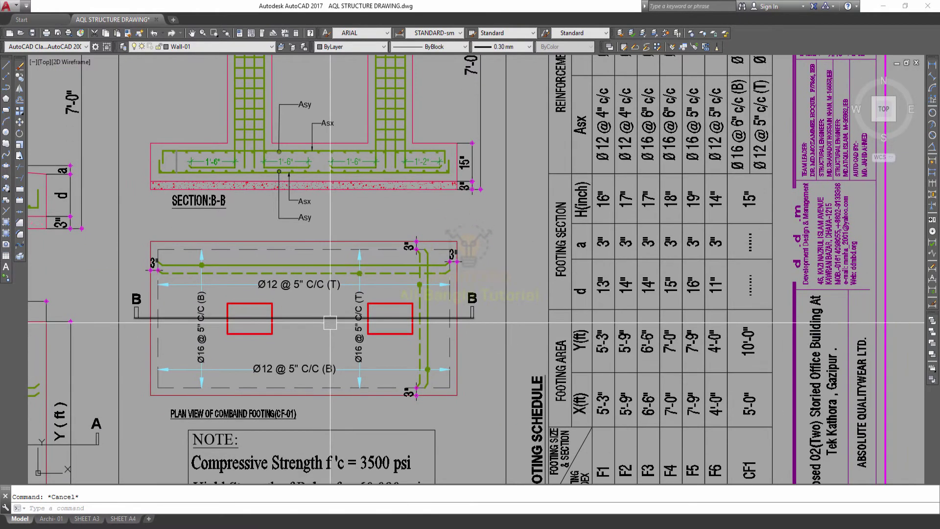
scroll(206, 250, up, 2)
scroll(206, 245, up, 1)
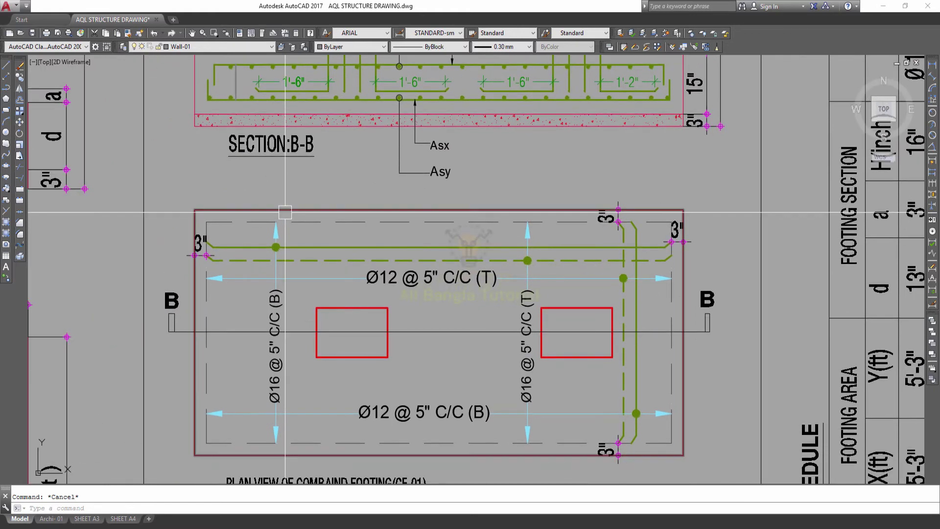
click(284, 212)
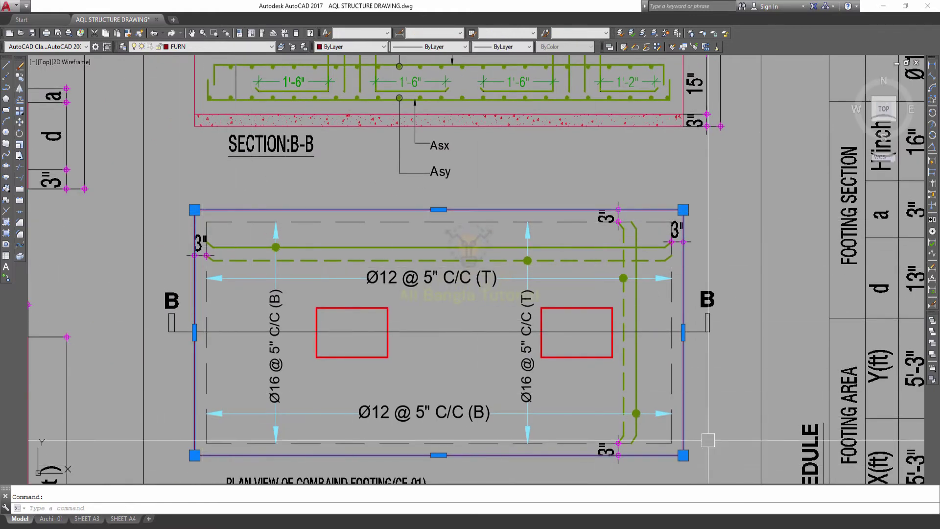
key(Escape)
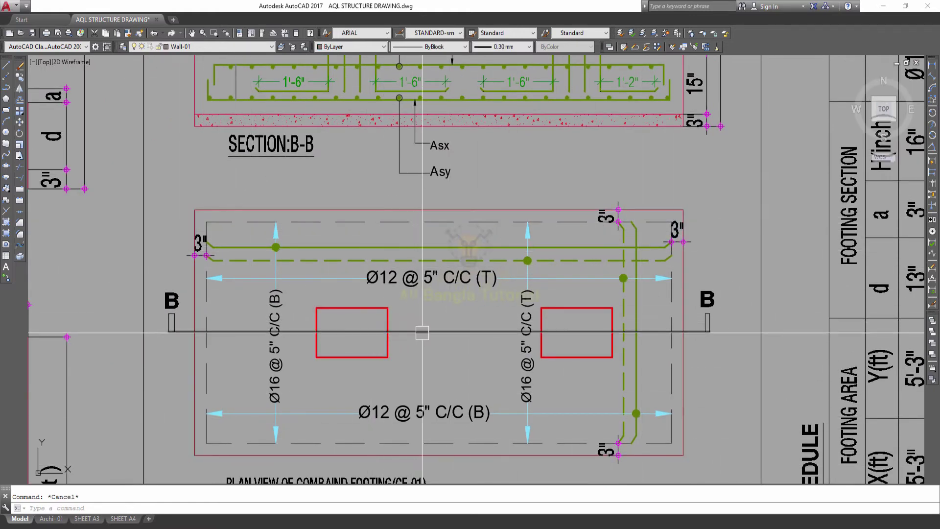
scroll(204, 241, up, 4)
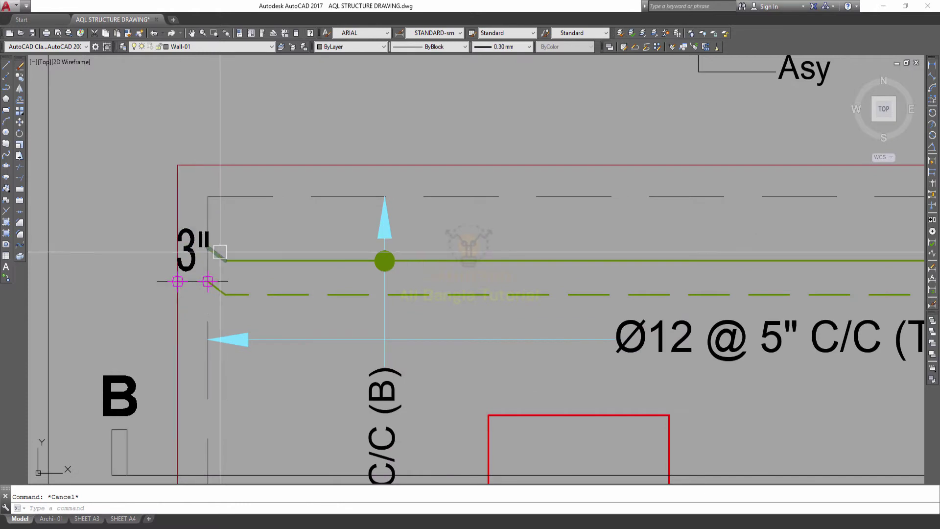
scroll(221, 254, down, 2)
scroll(251, 269, down, 1)
scroll(222, 279, up, 3)
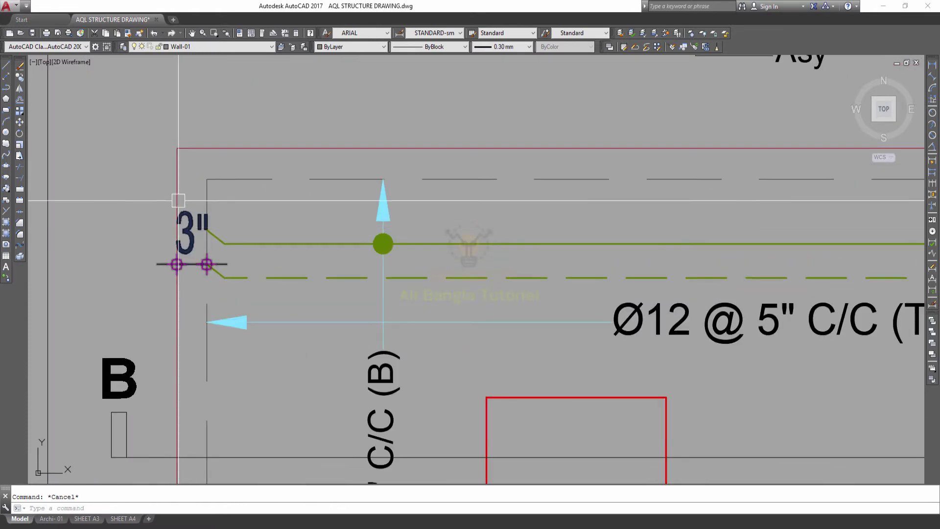
click(178, 263)
key(Escape)
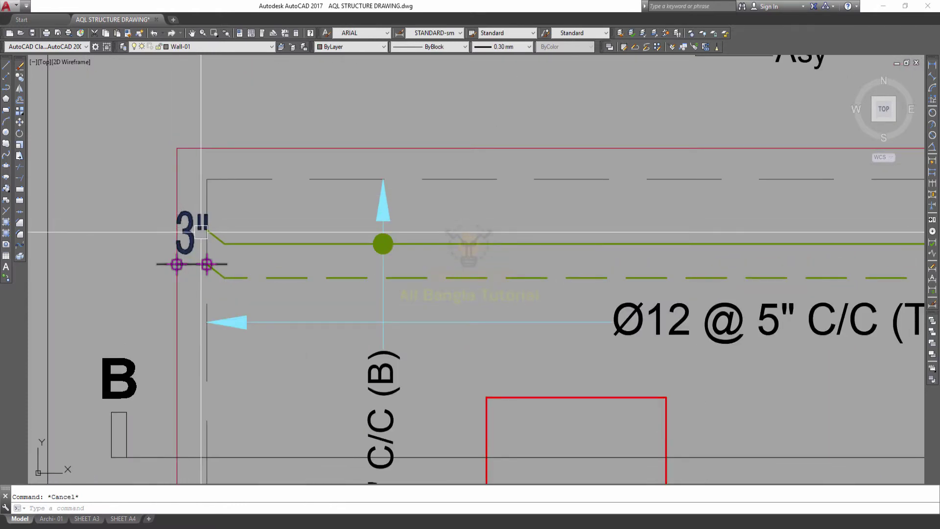
scroll(201, 233, down, 4)
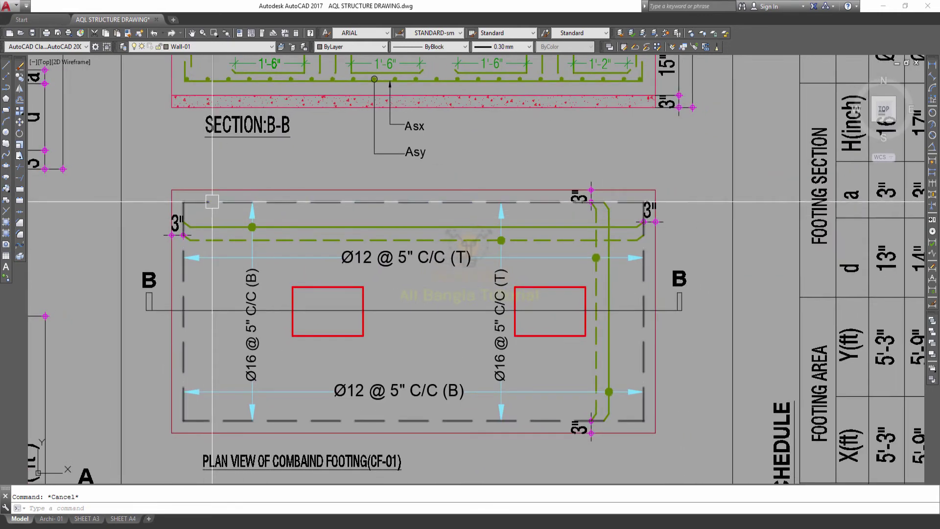
click(212, 202)
key(Escape)
click(237, 189)
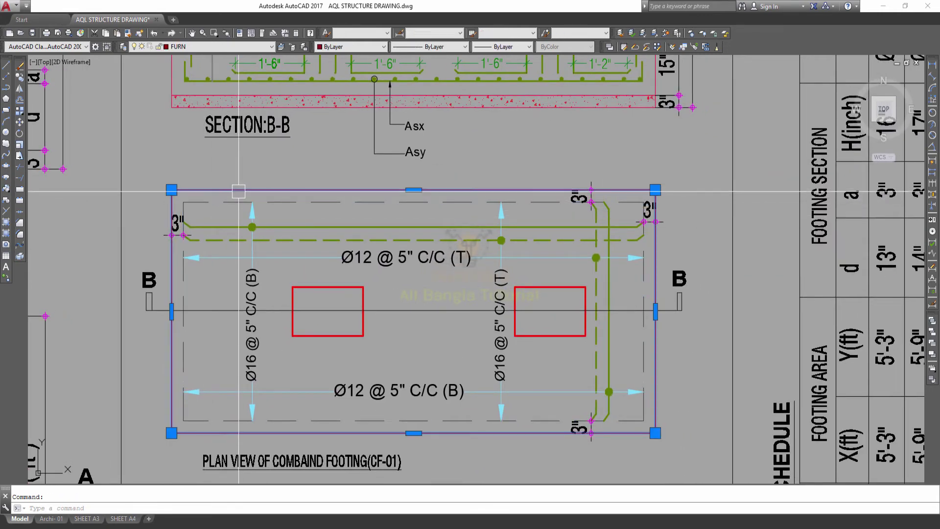
key(Escape)
key(Return)
text(3)
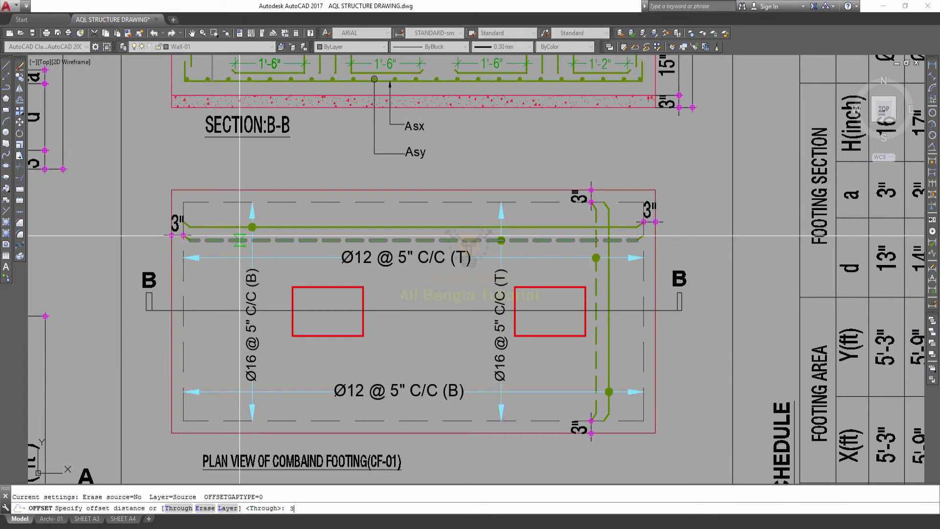
click(243, 226)
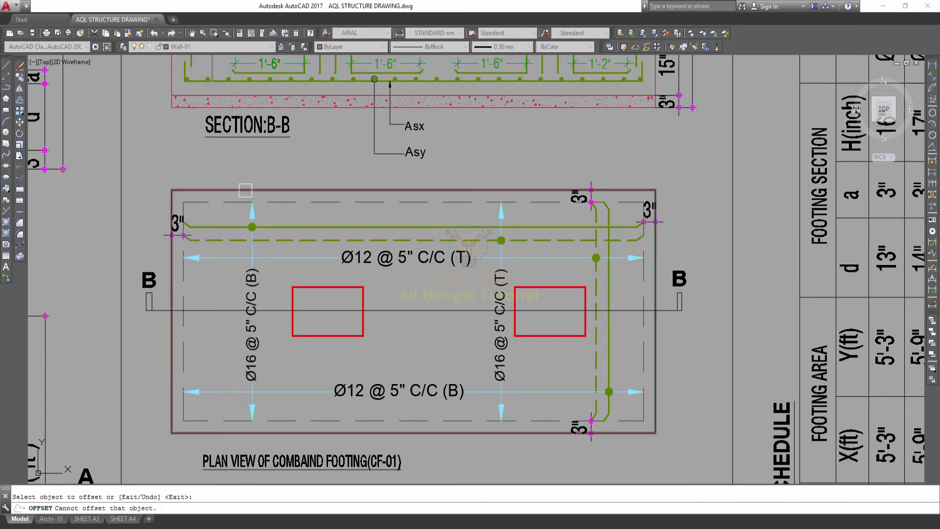
click(274, 250)
key(Escape)
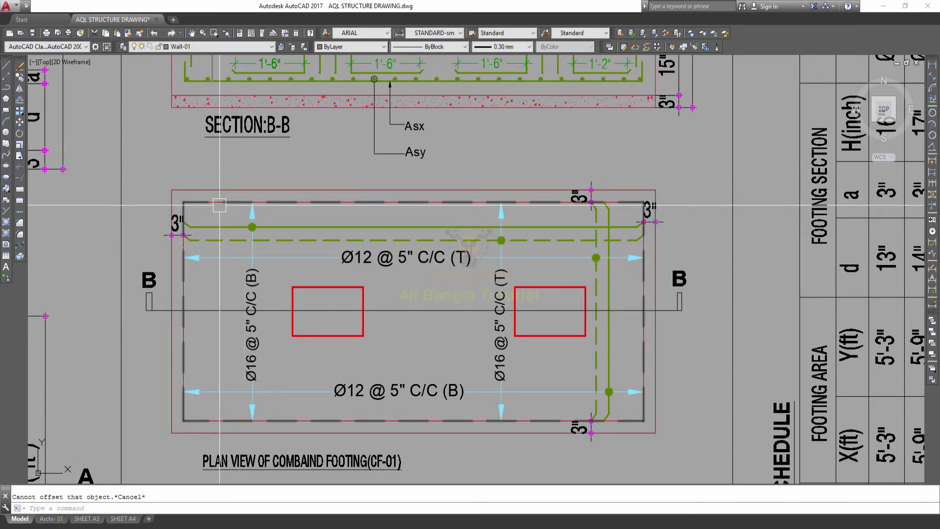
click(220, 205)
key(Delete)
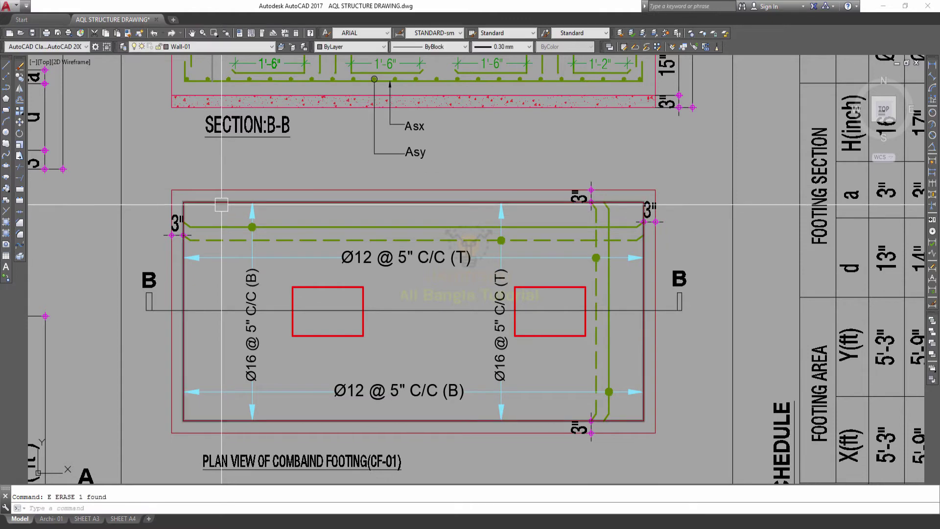
key(ctrl+z)
scroll(220, 201, up, 4)
click(201, 197)
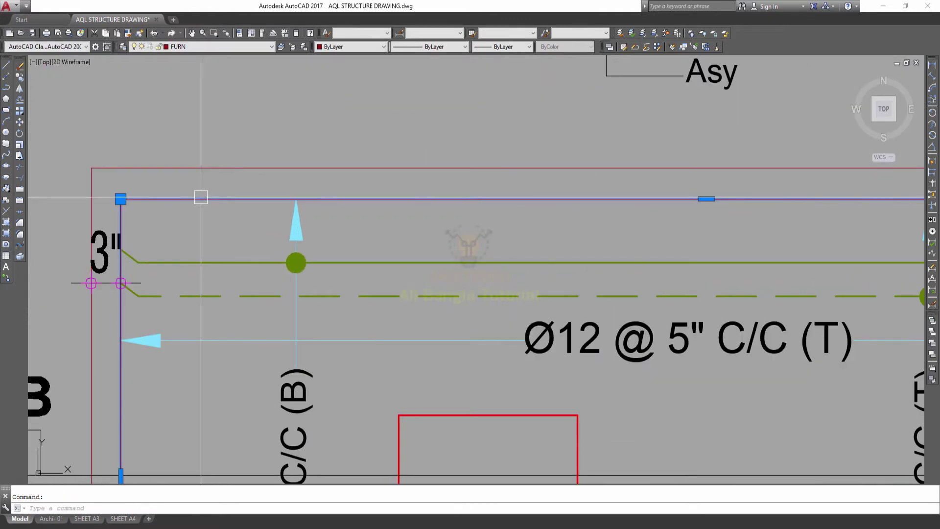
text(e)
key(BackSpace)
scroll(250, 213, down, 2)
scroll(250, 213, down, 2)
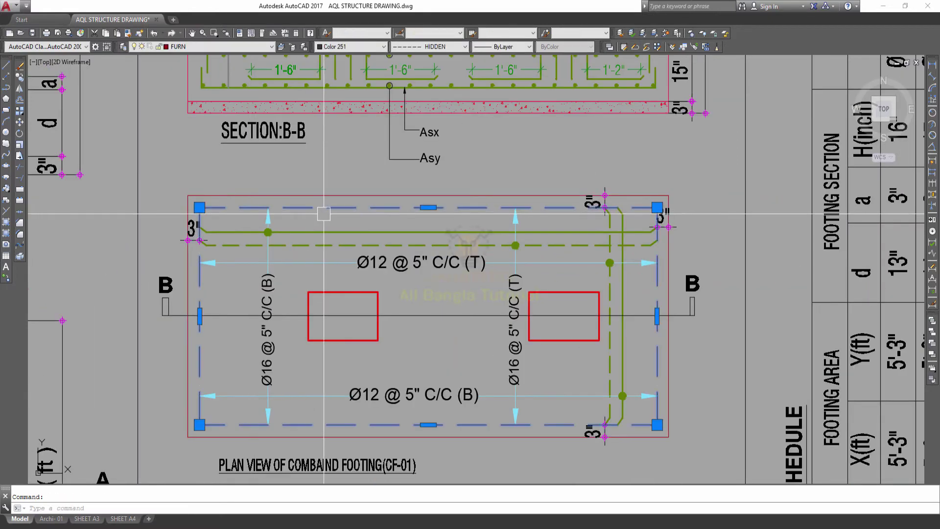
click(437, 47)
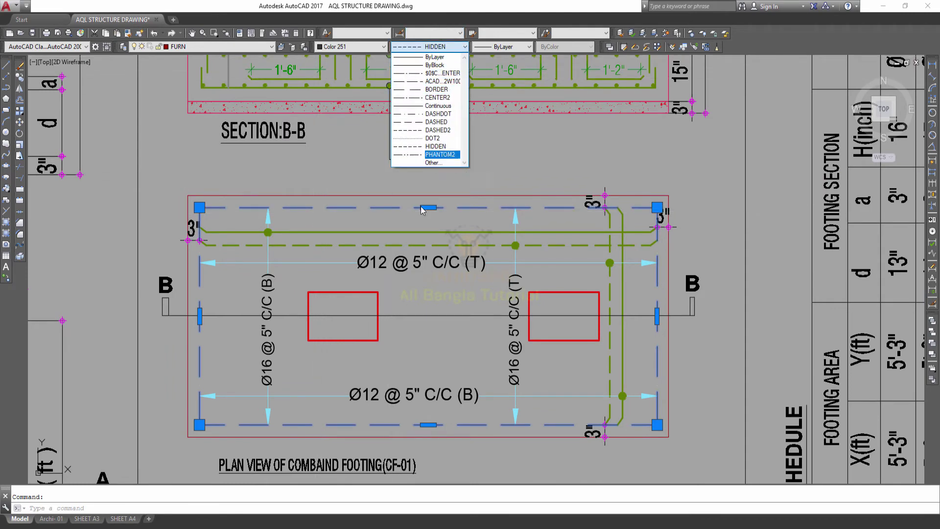
key(Escape)
scroll(441, 214, up, 2)
key(Escape)
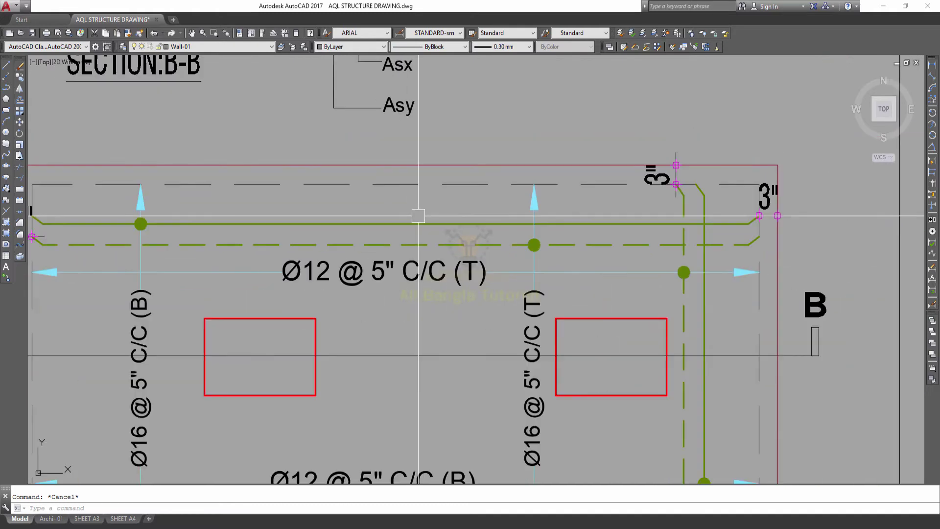
middle_drag(419, 215, 654, 213)
scroll(220, 237, up, 4)
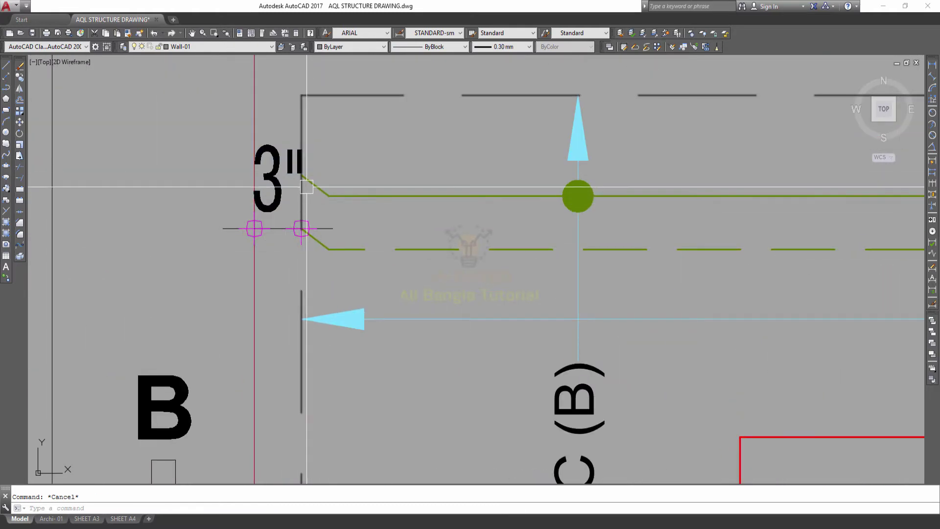
scroll(307, 187, down, 3)
scroll(294, 206, down, 1)
scroll(284, 215, up, 3)
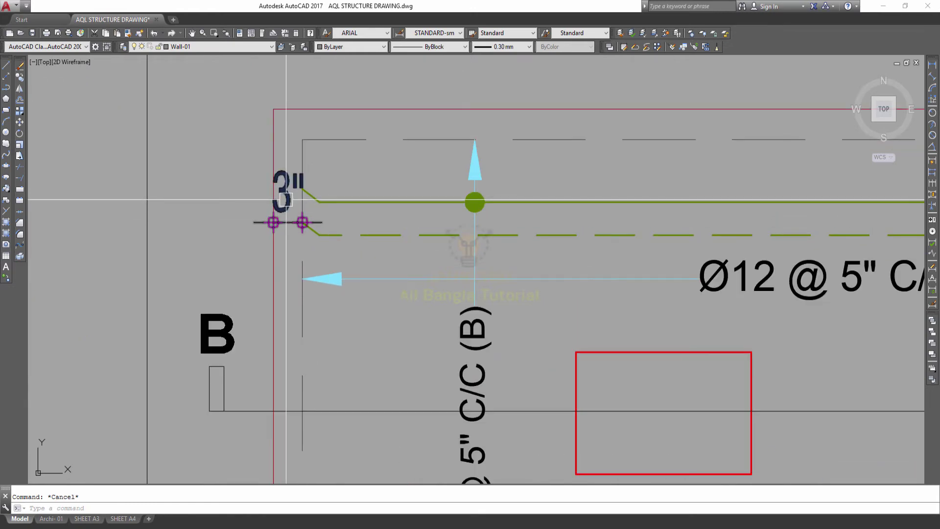
middle_drag(290, 198, 240, 206)
scroll(244, 240, down, 4)
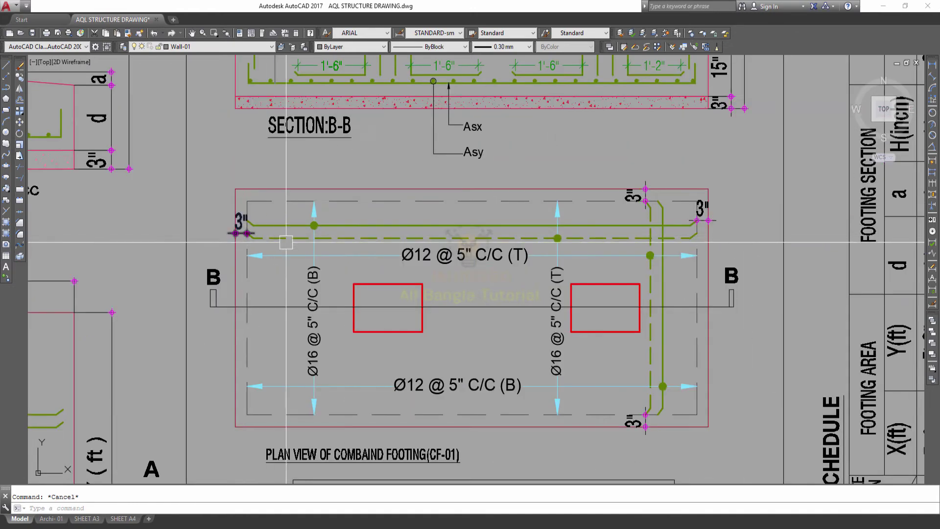
scroll(669, 182, down, 2)
scroll(405, 300, up, 2)
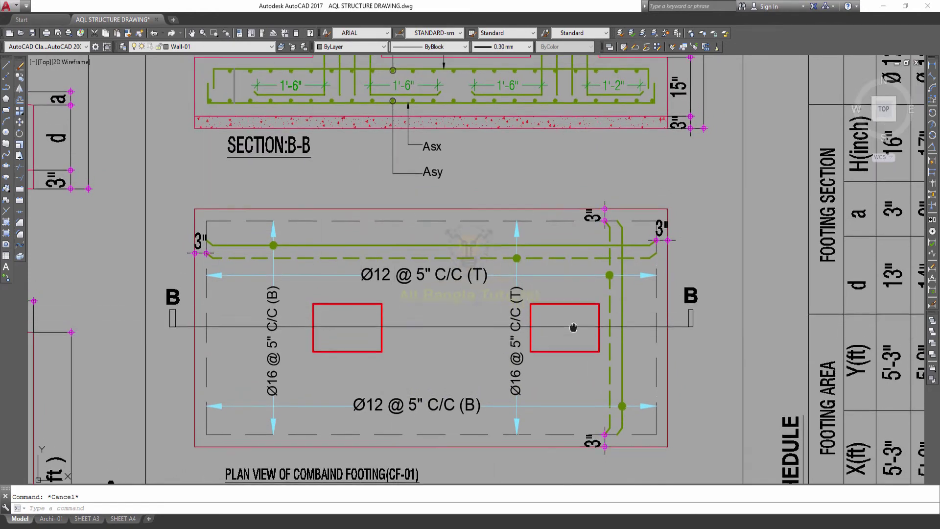
middle_drag(162, 326, 166, 378)
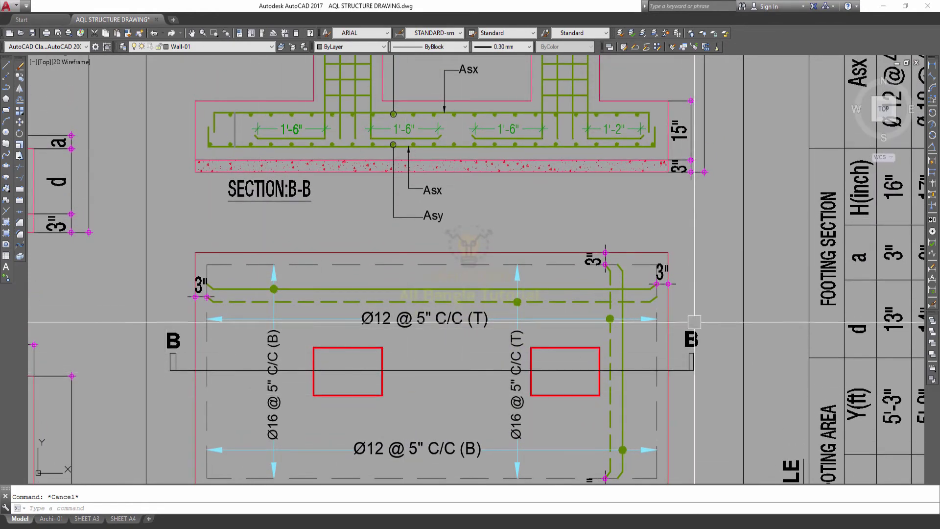
middle_drag(336, 84, 325, 135)
middle_drag(422, 123, 407, 222)
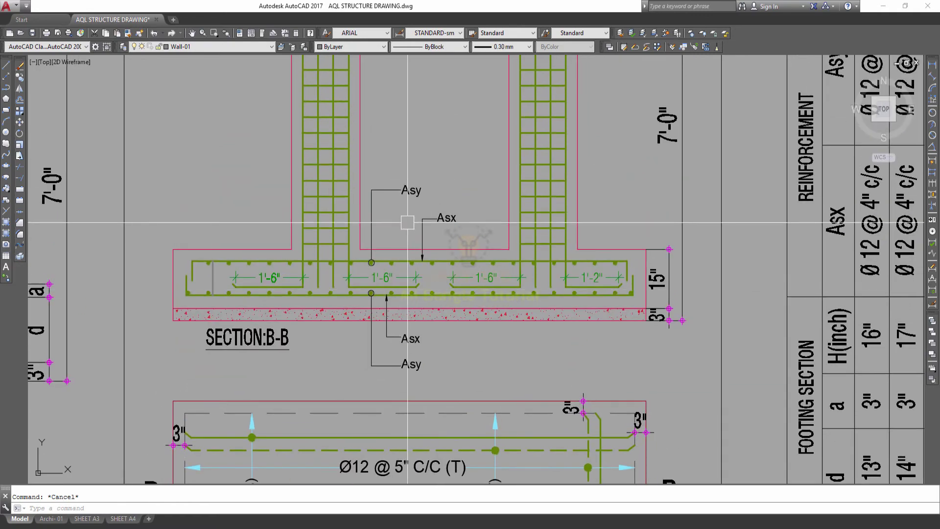
scroll(407, 223, down, 5)
scroll(377, 201, up, 3)
scroll(346, 213, up, 2)
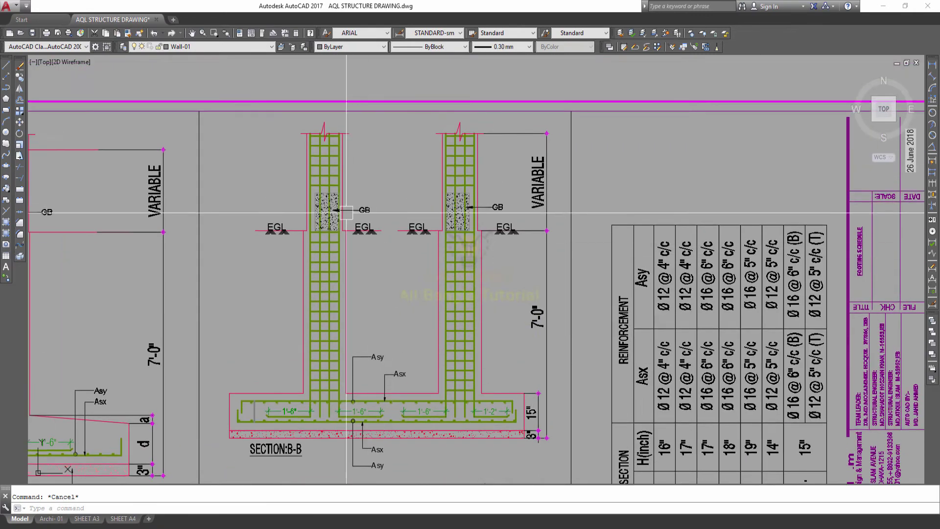
scroll(338, 218, up, 4)
scroll(416, 292, down, 2)
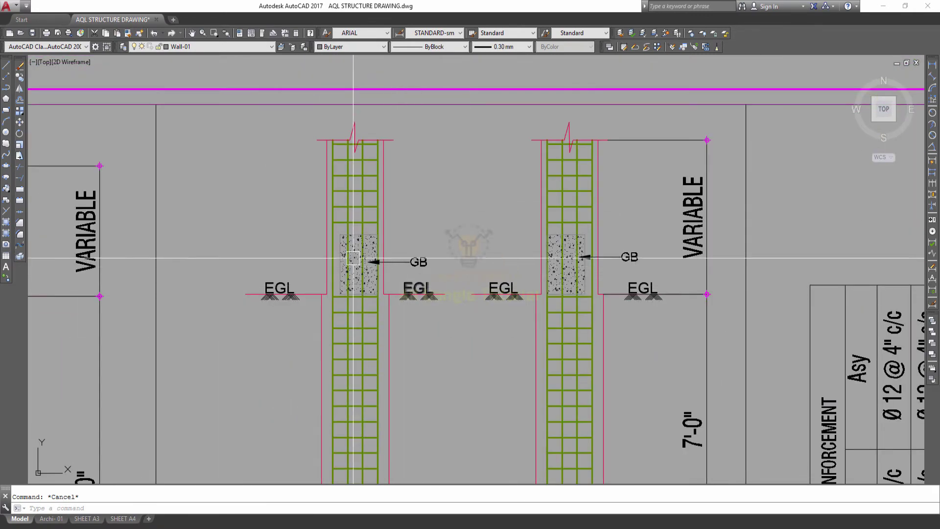
scroll(368, 260, up, 5)
scroll(352, 244, down, 3)
middle_drag(318, 197, 289, 191)
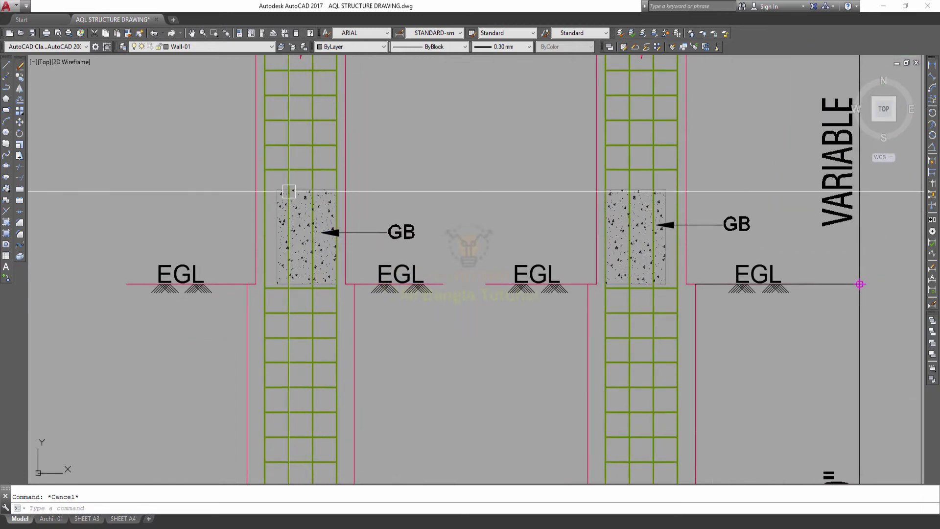
scroll(333, 216, down, 3)
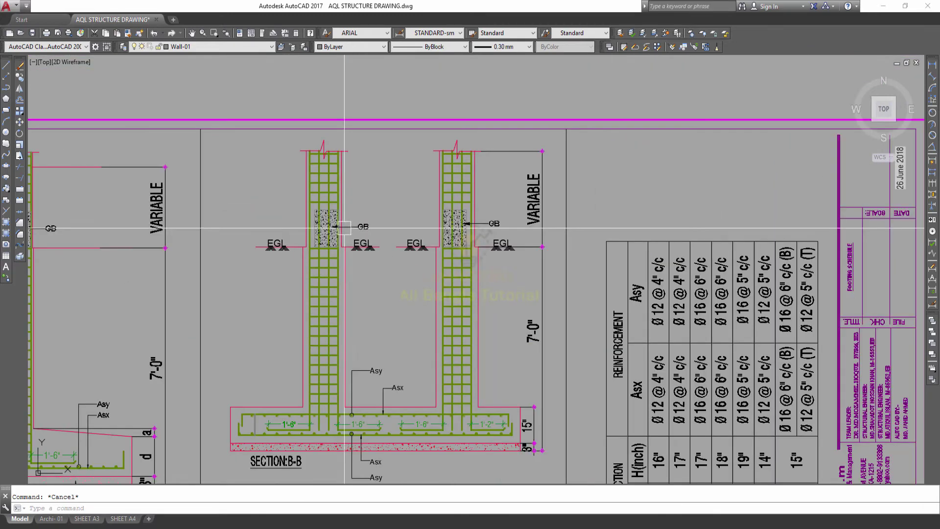
scroll(491, 257, up, 4)
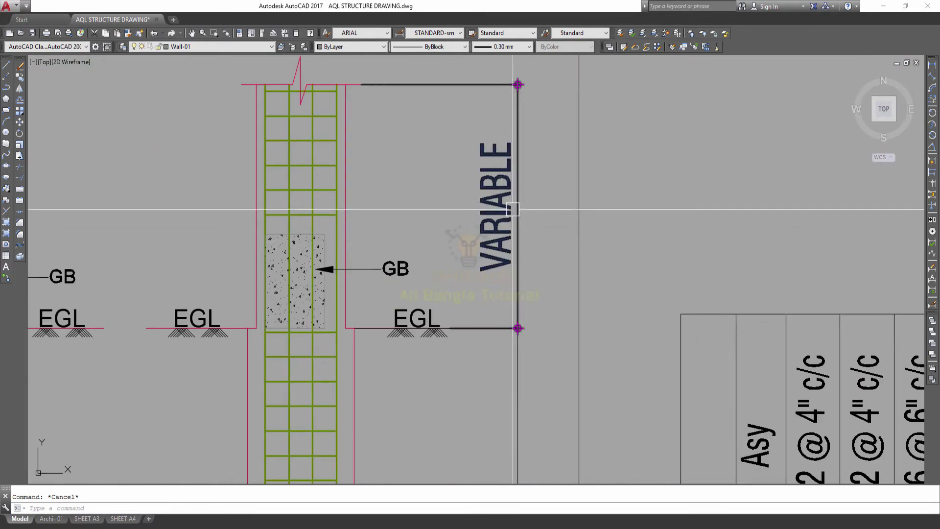
middle_drag(433, 222, 417, 267)
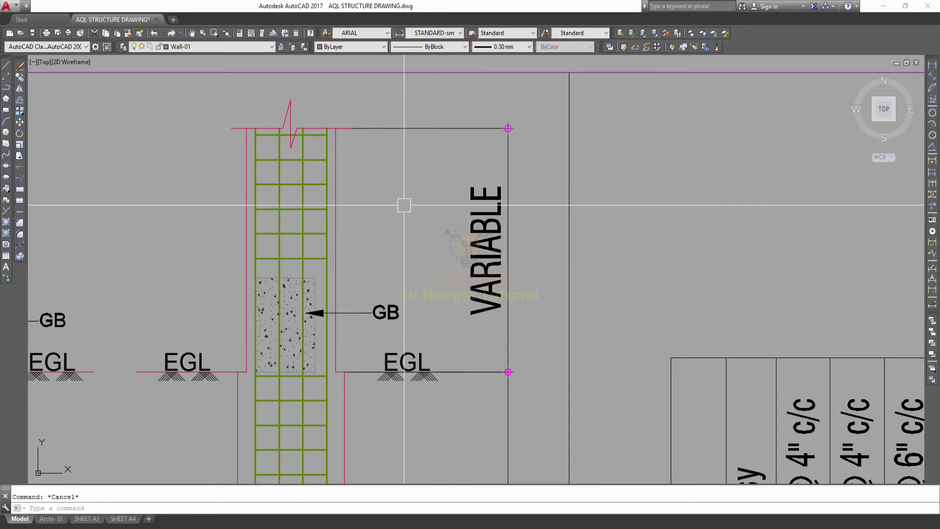
scroll(403, 211, down, 2)
middle_drag(405, 252, 332, 229)
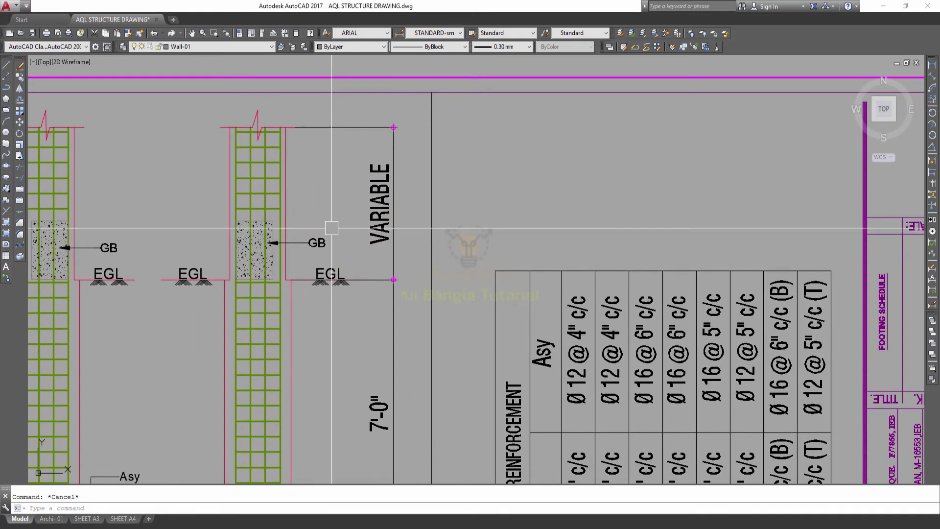
scroll(333, 227, down, 3)
middle_drag(315, 220, 326, 203)
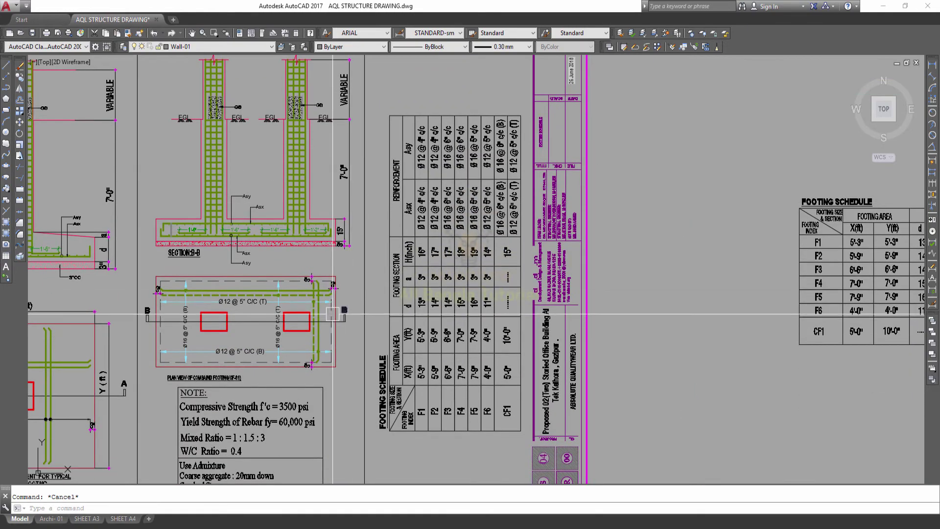
- Zoom out and centre the footing plan, schedule and title block
scroll(263, 314, up, 4)
scroll(263, 314, down, 1)
scroll(315, 231, down, 2)
mouse_move(510, 176)
middle_down()
mouse_move(208, 220)
mouse_move(41, 204)
middle_up()
scroll(386, 314, up, 4)
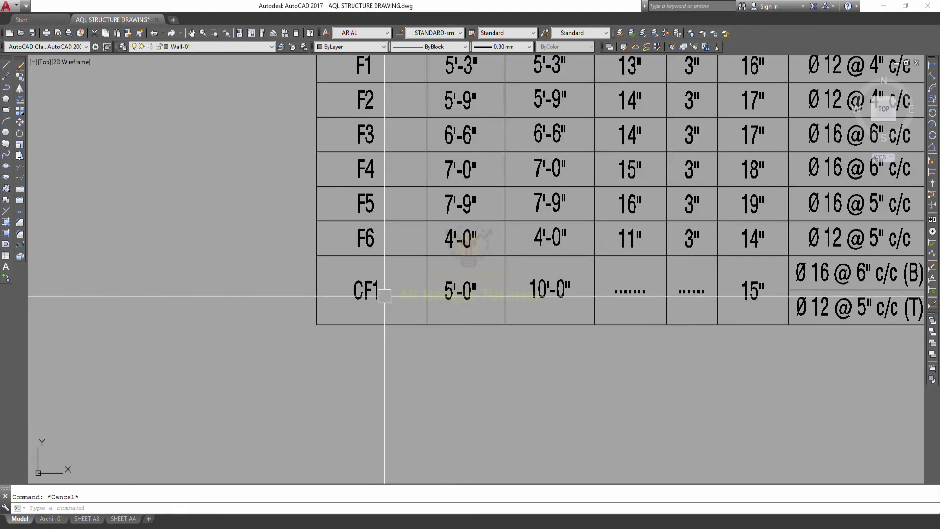
scroll(386, 314, up, 1)
scroll(225, 313, down, 4)
scroll(225, 313, up, 1)
scroll(226, 313, up, 3)
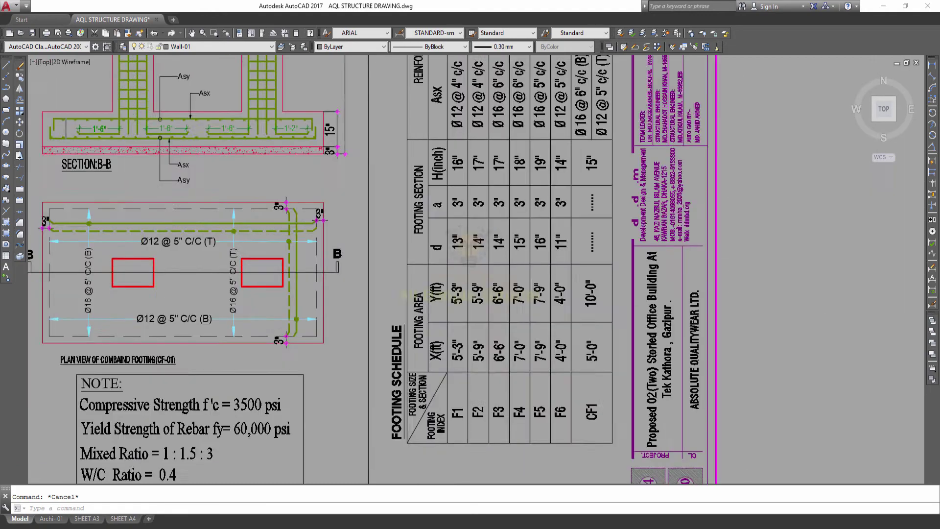
scroll(225, 314, up, 2)
scroll(287, 289, down, 4)
- Frame the footing schedule's CF1 row and select its Asx (T) reinforcement text
middle_drag(577, 290, 273, 282)
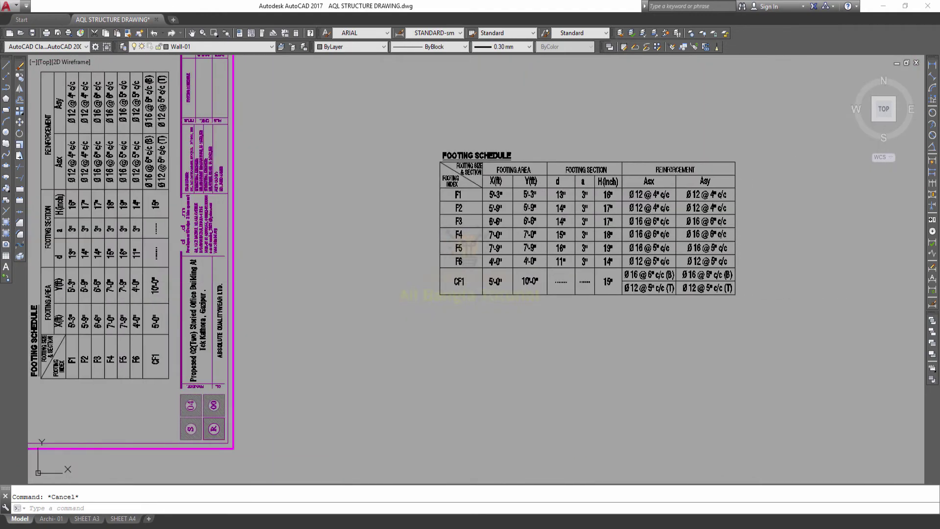
middle_drag(509, 156, 412, 153)
scroll(412, 274, up, 5)
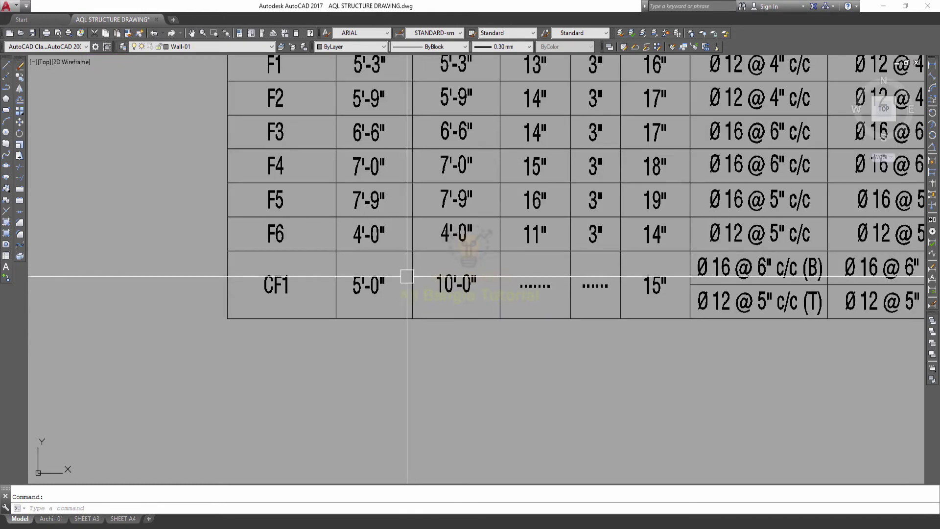
middle_drag(412, 273, 384, 343)
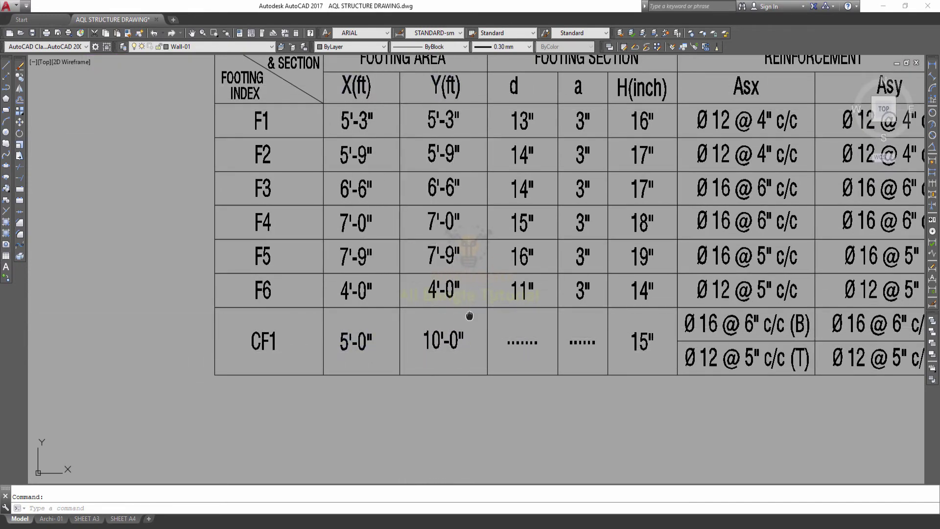
middle_drag(466, 378, 423, 419)
middle_drag(590, 387, 431, 385)
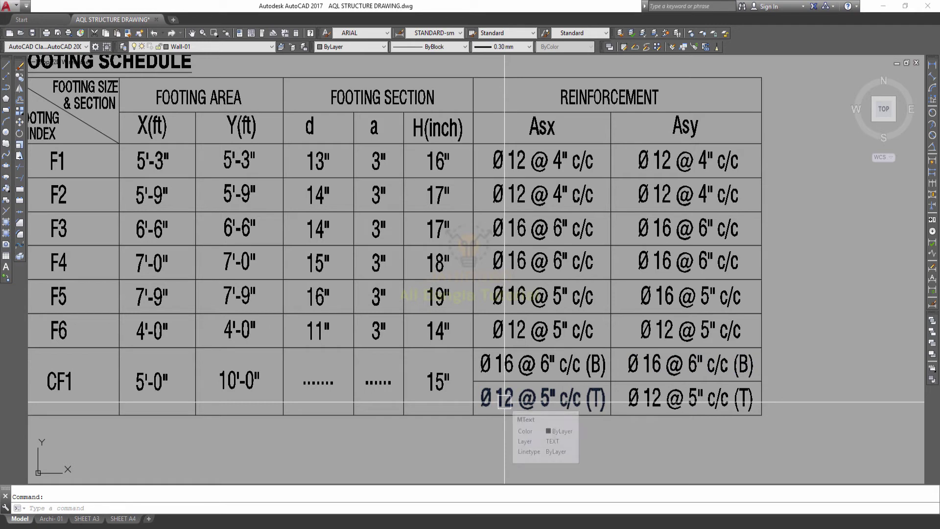
click(503, 401)
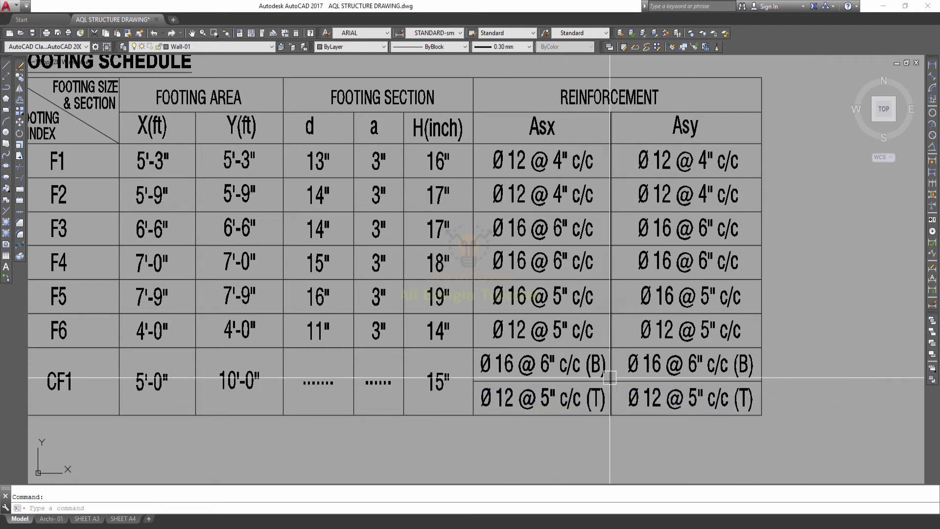
- Pan to the Footing Layout Plan showing combined footings CF4–CF7 along grids C1–C8
scroll(598, 361, down, 1)
scroll(563, 318, down, 2)
scroll(485, 318, down, 2)
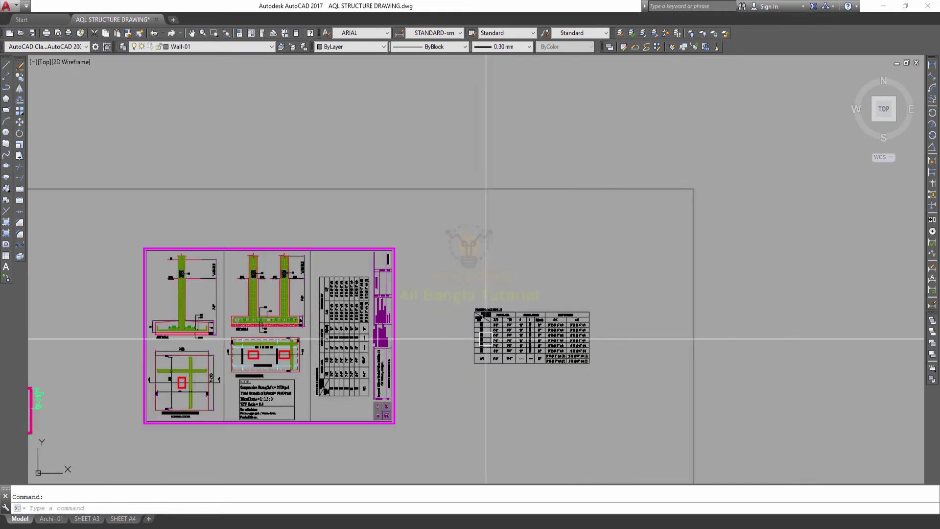
scroll(363, 325, down, 1)
scroll(343, 318, up, 4)
scroll(392, 294, up, 2)
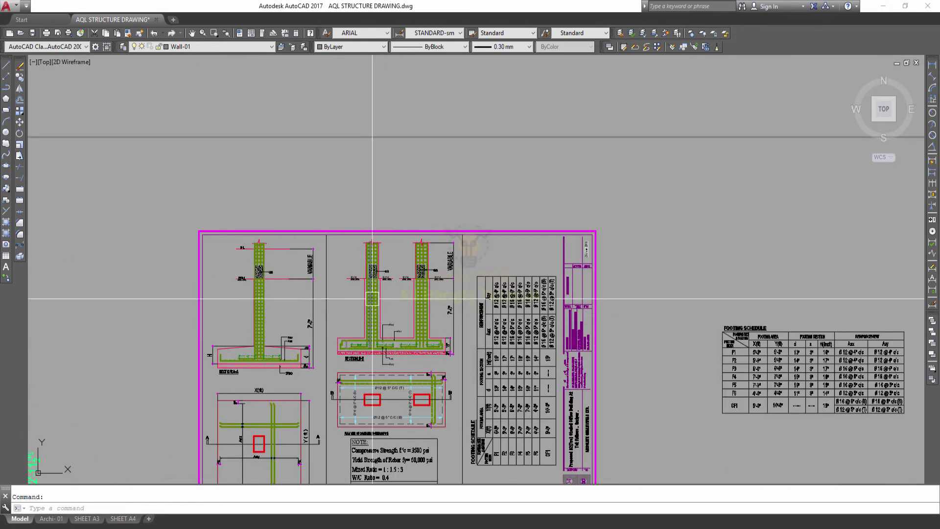
scroll(338, 295, down, 6)
mouse_move(334, 296)
middle_down()
mouse_move(429, 335)
mouse_move(310, 190)
mouse_move(214, 191)
middle_up()
scroll(313, 206, up, 6)
scroll(290, 218, up, 1)
middle_drag(240, 235, 234, 230)
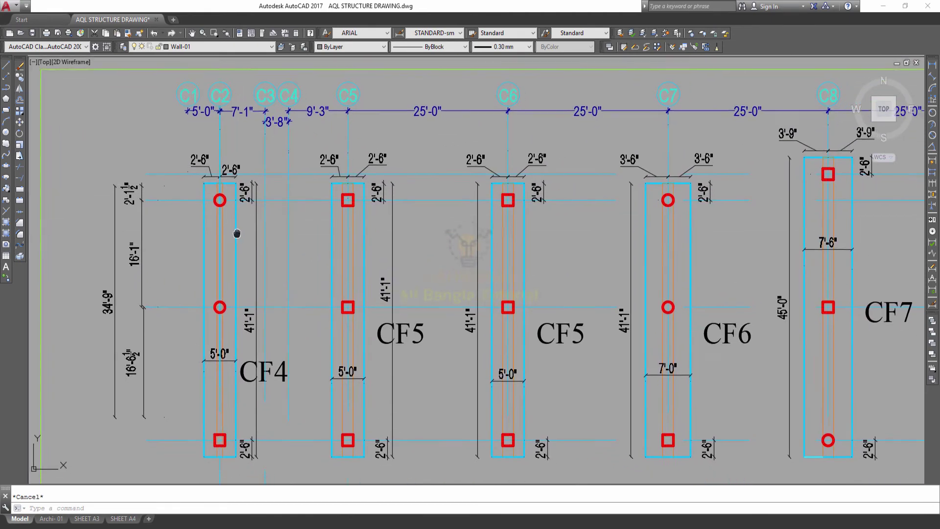
scroll(235, 229, down, 2)
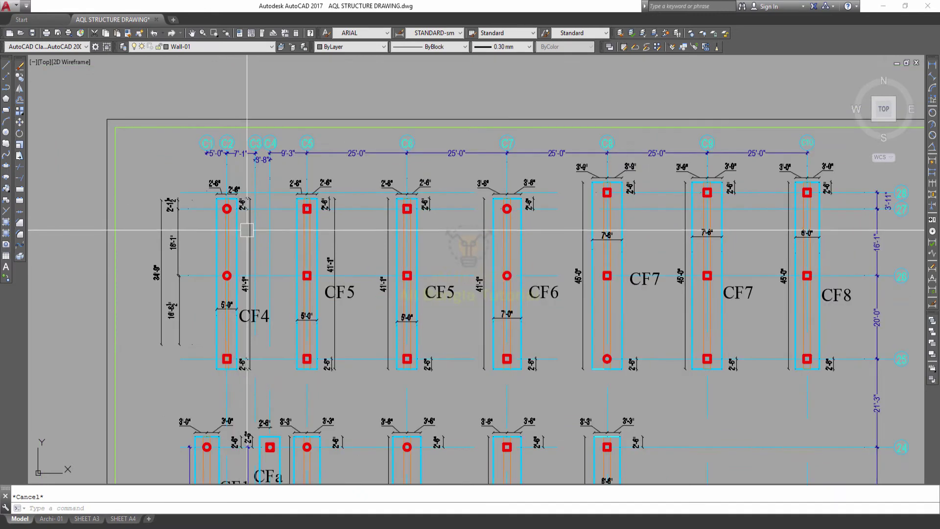
middle_drag(315, 259, 304, 230)
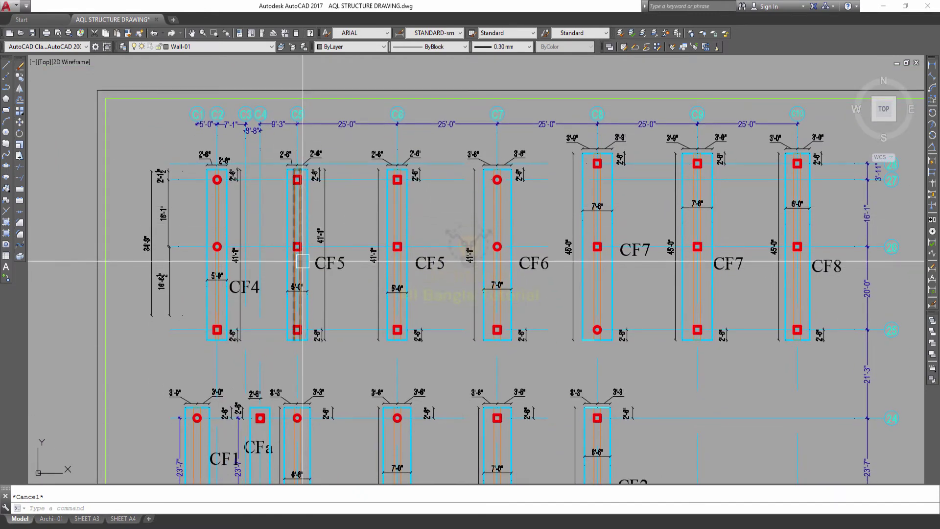
scroll(302, 261, down, 5)
scroll(305, 201, up, 5)
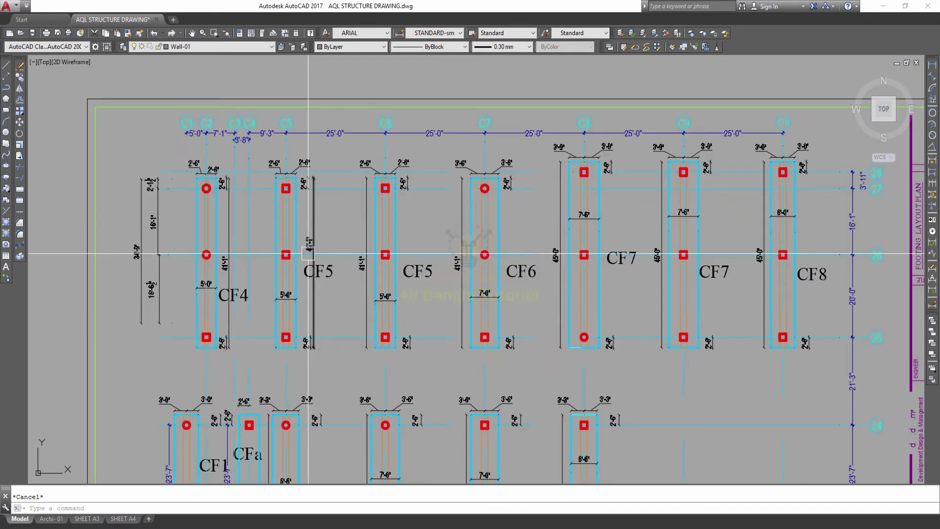
click(293, 222)
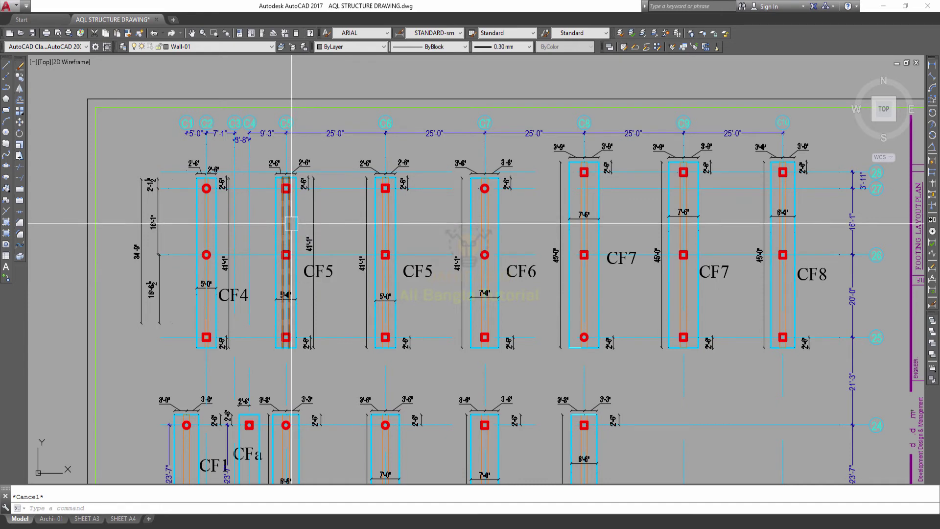
key(Escape)
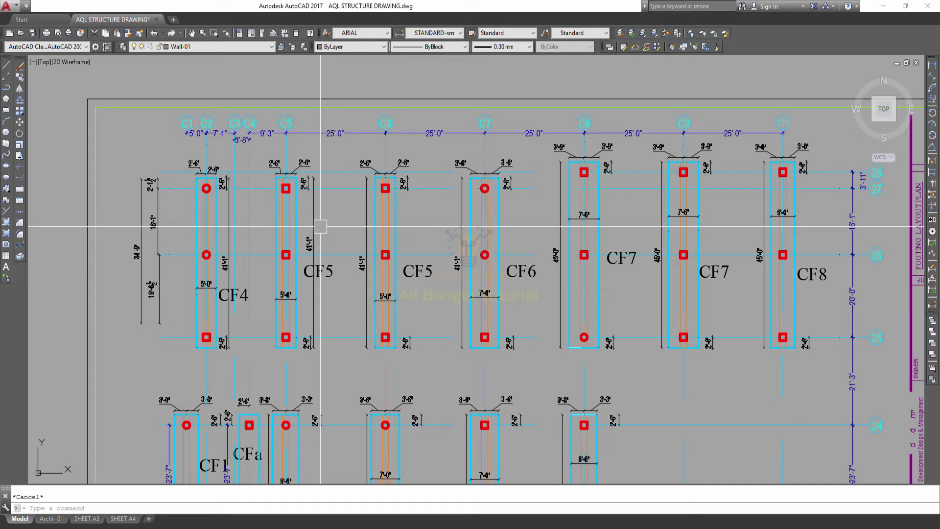
- Zoom out and centre the combined-footing section sheets
scroll(321, 226, down, 5)
scroll(630, 205, up, 3)
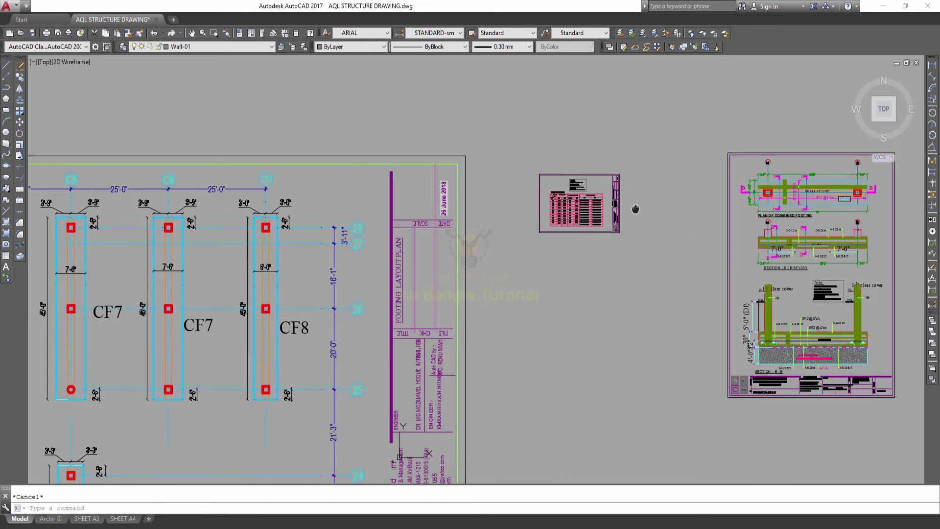
scroll(426, 243, up, 2)
scroll(426, 243, up, 3)
scroll(373, 201, up, 2)
scroll(374, 146, down, 4)
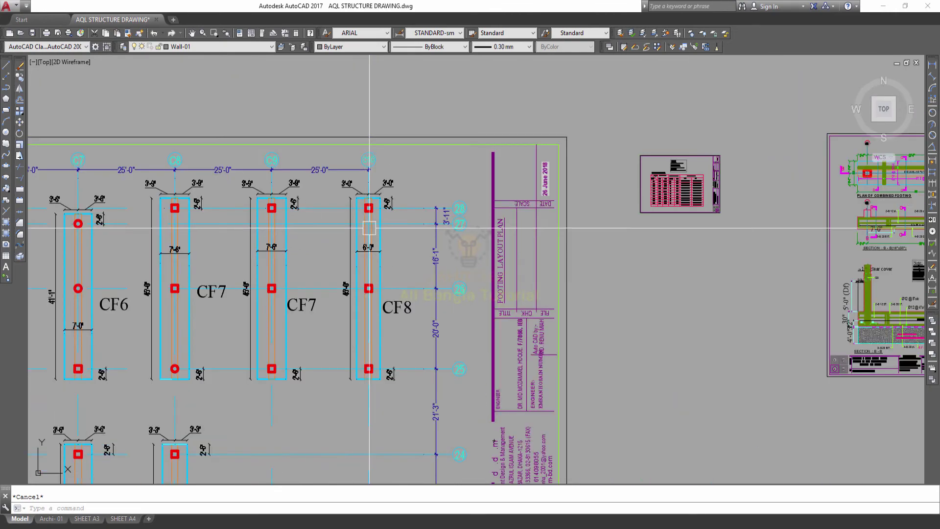
scroll(459, 235, down, 2)
mouse_move(459, 235)
middle_down()
mouse_move(366, 179)
mouse_move(378, 229)
middle_up()
- Frame the BEAM-18"X30" combined-footing plan together with Section B-B
scroll(366, 179, up, 5)
scroll(367, 186, up, 2)
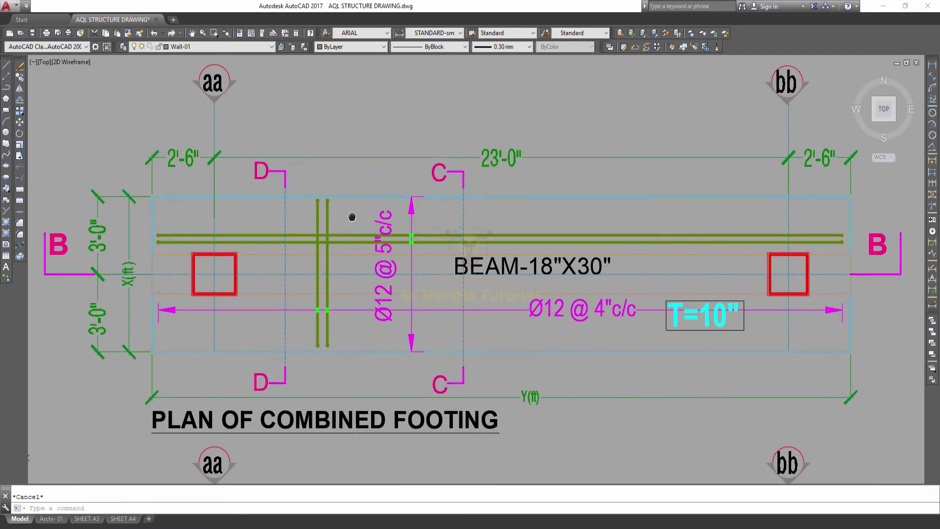
scroll(377, 213, down, 2)
scroll(335, 228, up, 6)
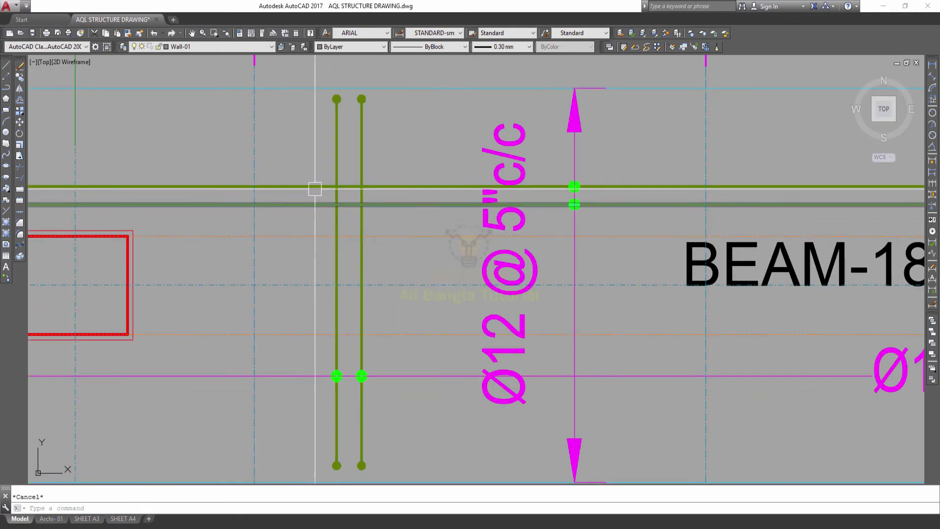
scroll(341, 191, down, 4)
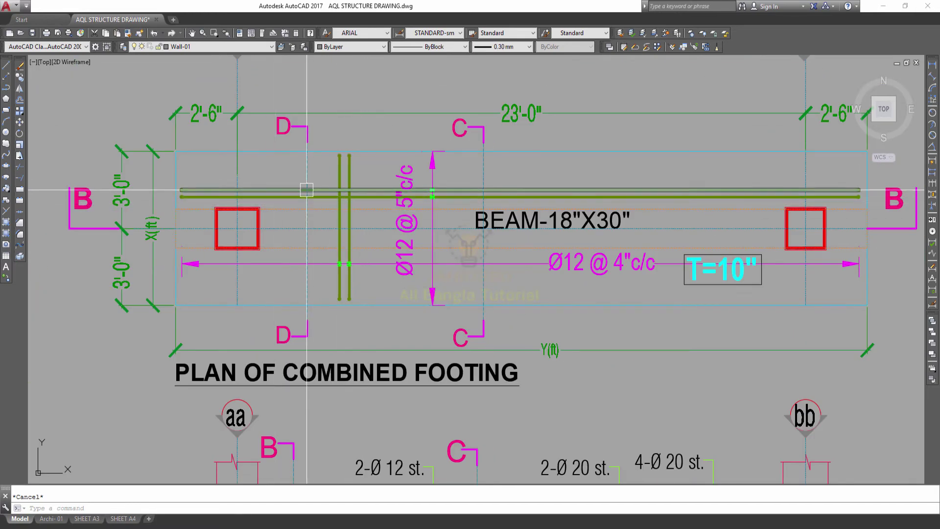
scroll(308, 191, up, 4)
scroll(361, 195, down, 4)
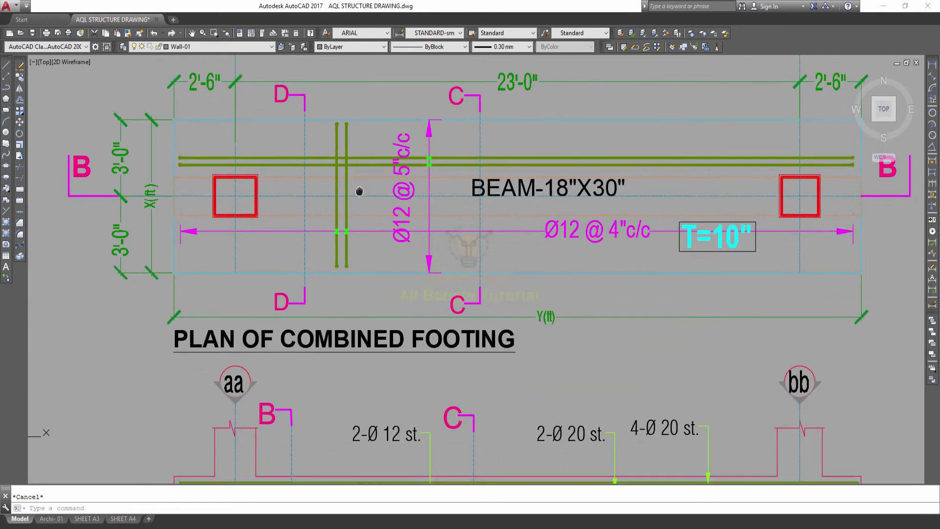
scroll(362, 194, down, 4)
middle_drag(441, 185, 386, 206)
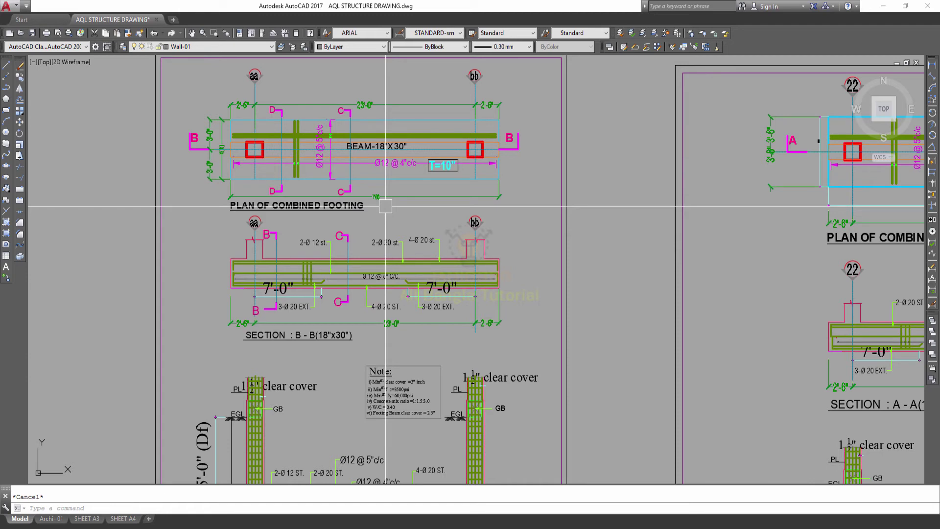
- Frame Section B-B's full footing elevation with both columns, the coarse sand bed and Note box
scroll(278, 284, up, 4)
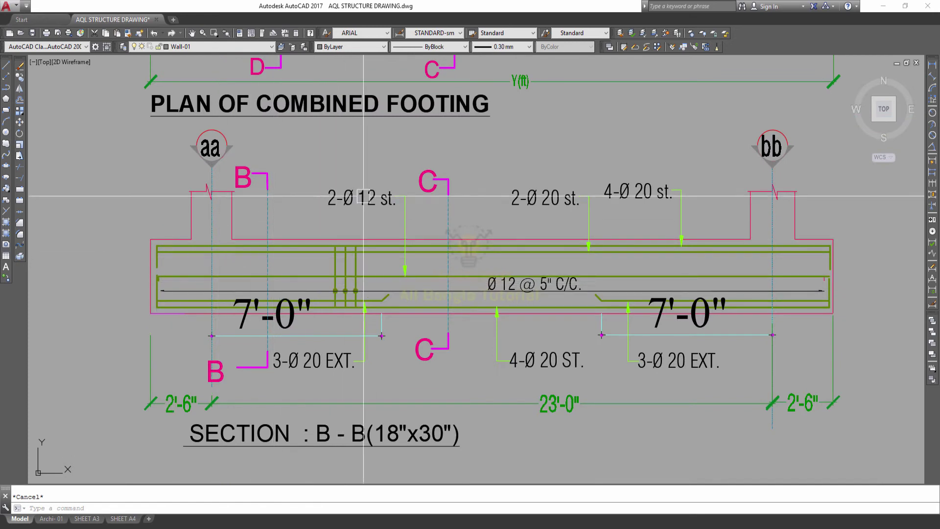
middle_drag(354, 272, 360, 234)
scroll(362, 259, down, 2)
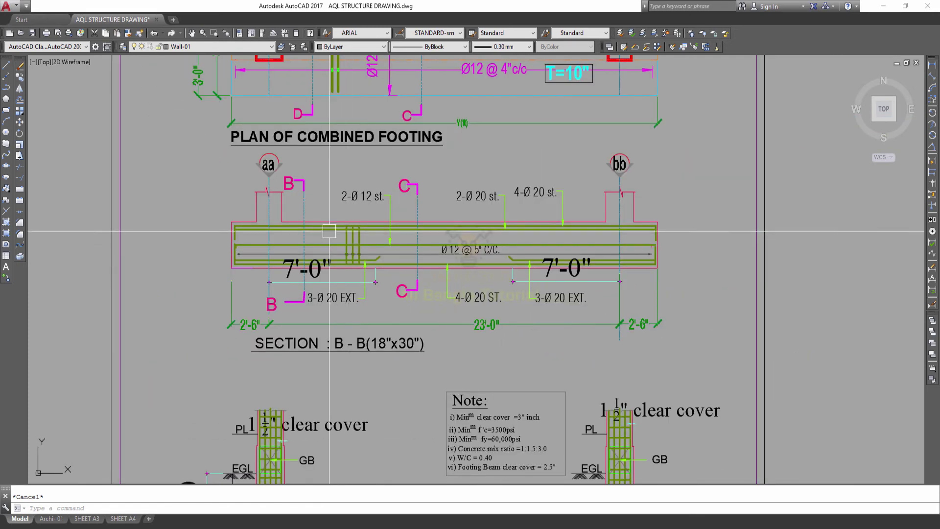
scroll(427, 215, down, 4)
scroll(475, 228, up, 6)
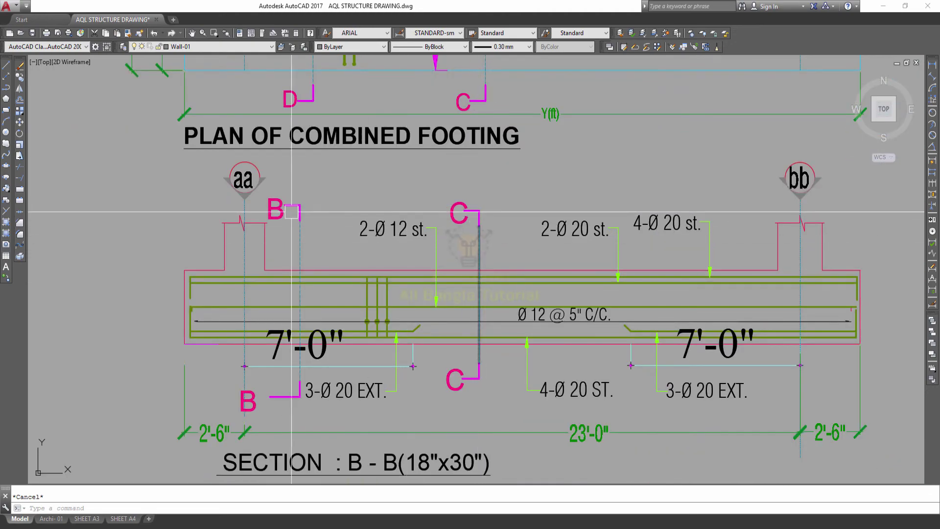
scroll(319, 235, down, 6)
middle_drag(334, 298, 325, 202)
scroll(323, 274, up, 5)
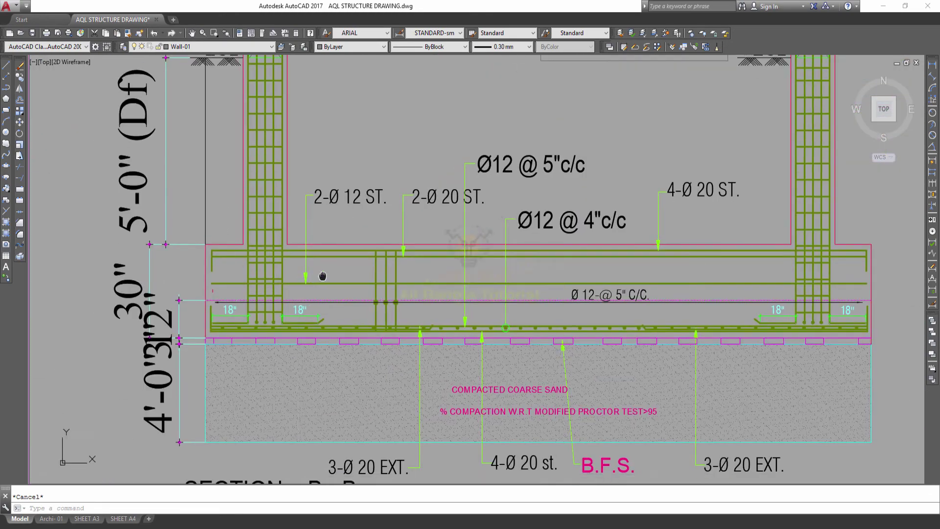
scroll(323, 318, up, 4)
scroll(324, 345, down, 5)
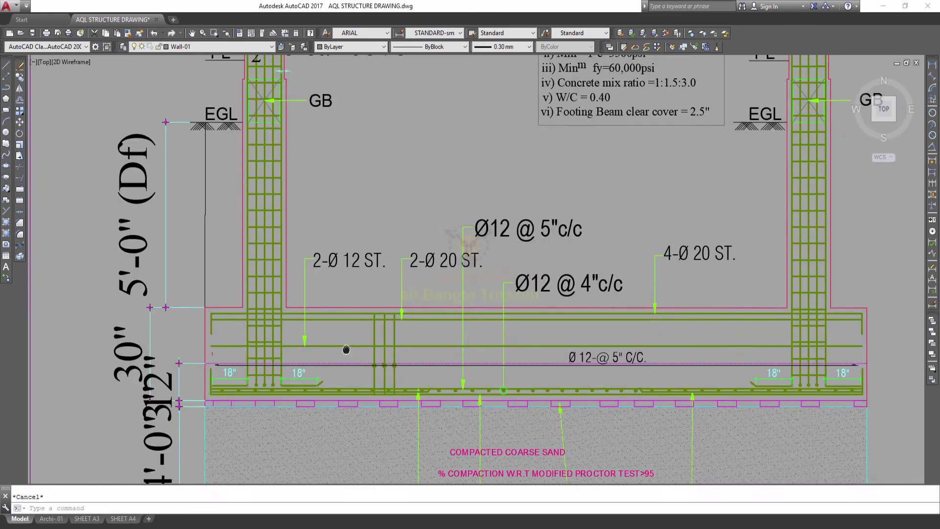
scroll(323, 345, down, 2)
- Frame the whole Section B-B footing and the title block below it
scroll(380, 200, down, 4)
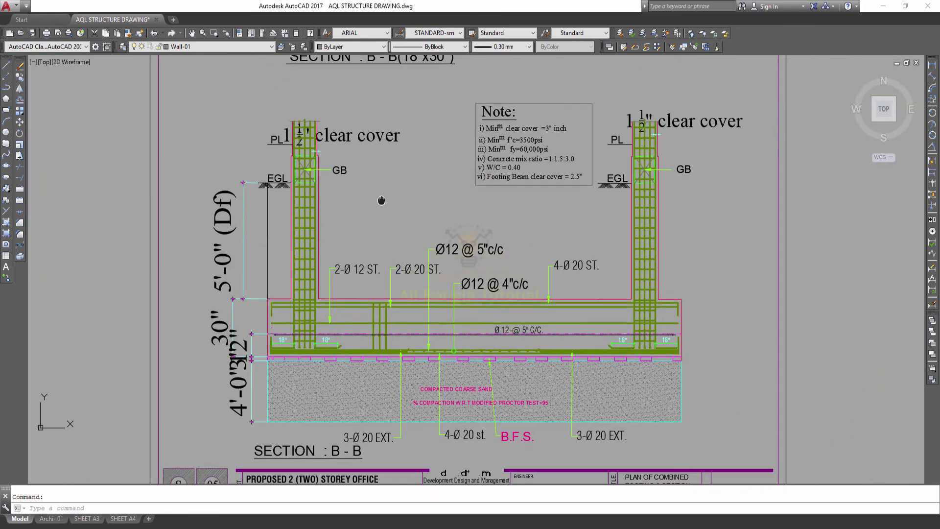
scroll(380, 200, down, 1)
scroll(346, 274, up, 5)
scroll(191, 283, up, 2)
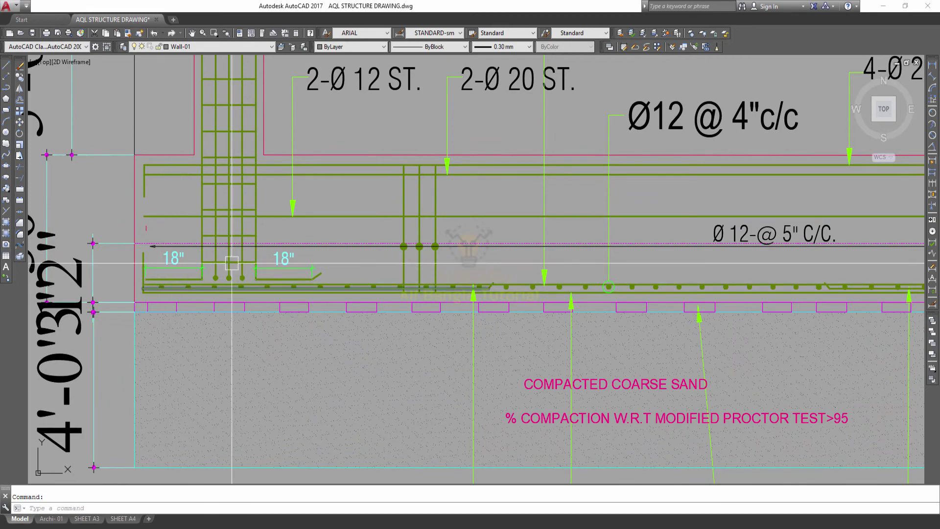
scroll(328, 265, down, 2)
middle_drag(850, 260, 743, 260)
scroll(742, 260, up, 4)
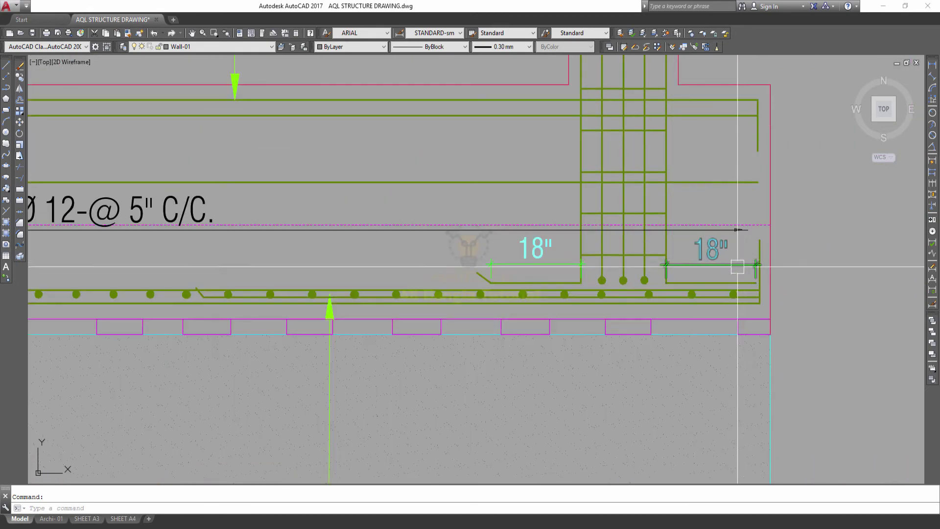
scroll(682, 261, down, 4)
scroll(337, 278, down, 1)
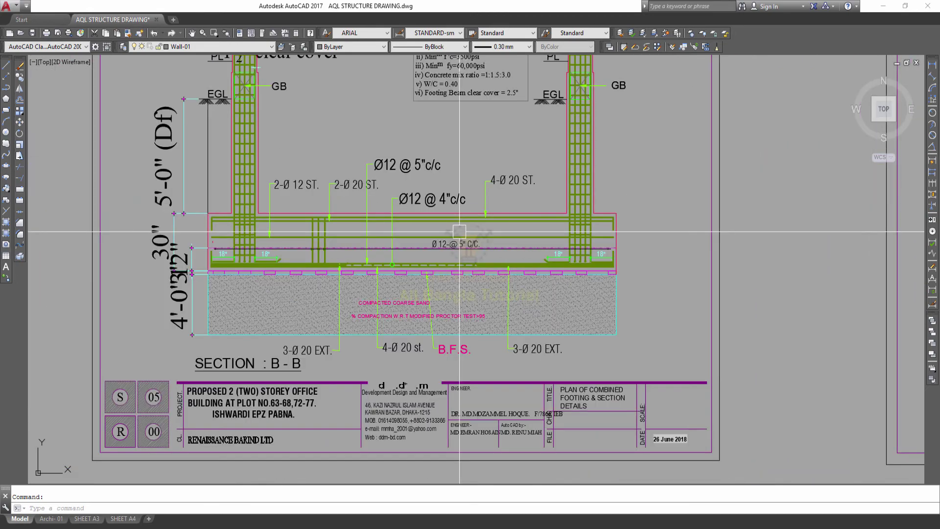
scroll(336, 278, up, 4)
scroll(336, 278, up, 2)
middle_drag(358, 248, 351, 150)
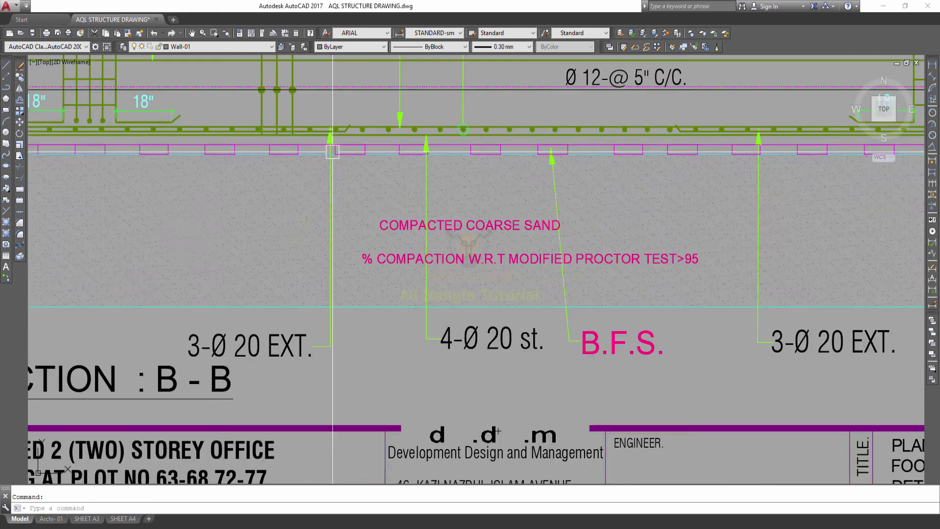
scroll(249, 343, down, 2)
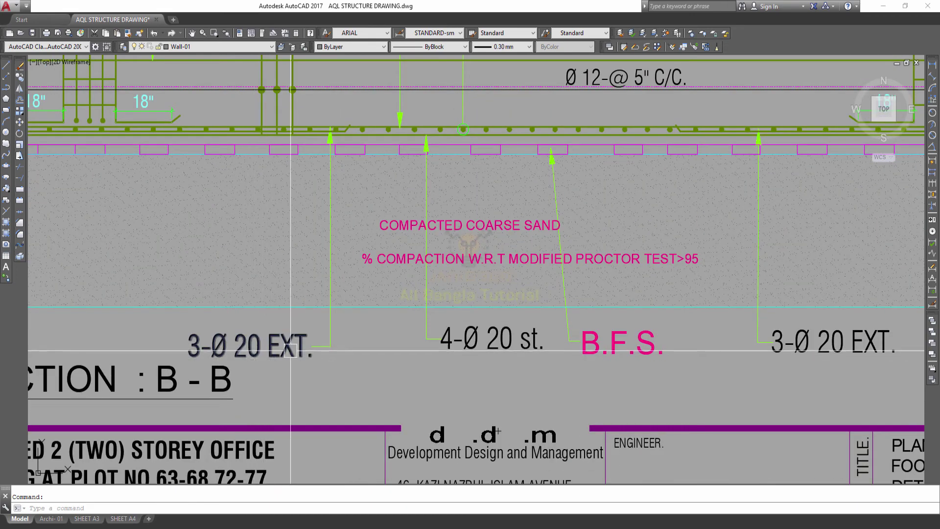
- Inspect Section B-B's bottom bars, 18" dimensions and compacted sand notes up close
middle_drag(387, 139, 380, 161)
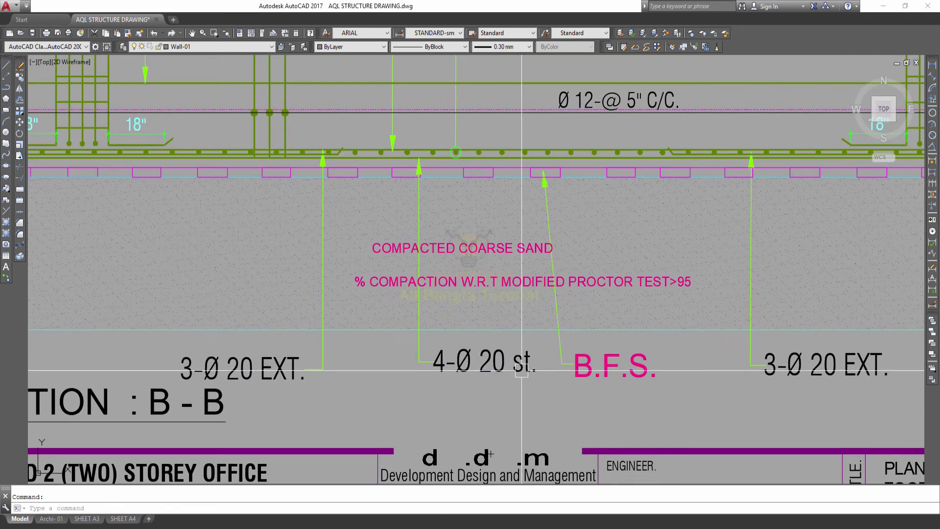
scroll(420, 163, up, 3)
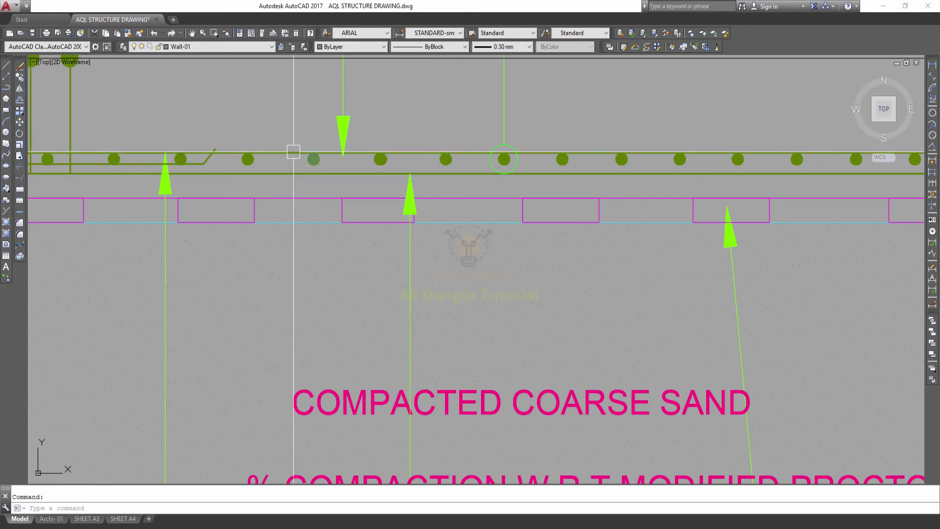
scroll(294, 154, down, 2)
scroll(311, 256, down, 2)
scroll(310, 256, down, 2)
middle_drag(311, 256, 354, 319)
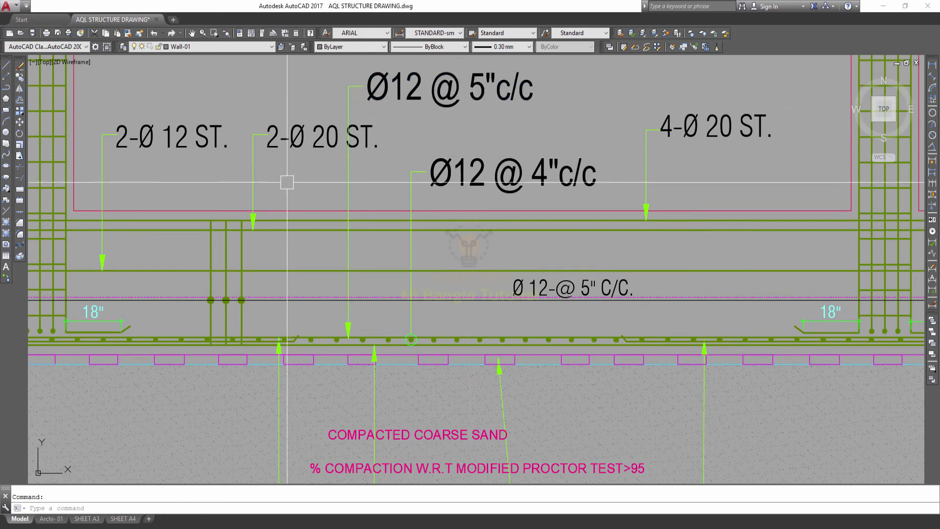
scroll(266, 233, up, 4)
scroll(299, 188, down, 2)
scroll(394, 184, down, 2)
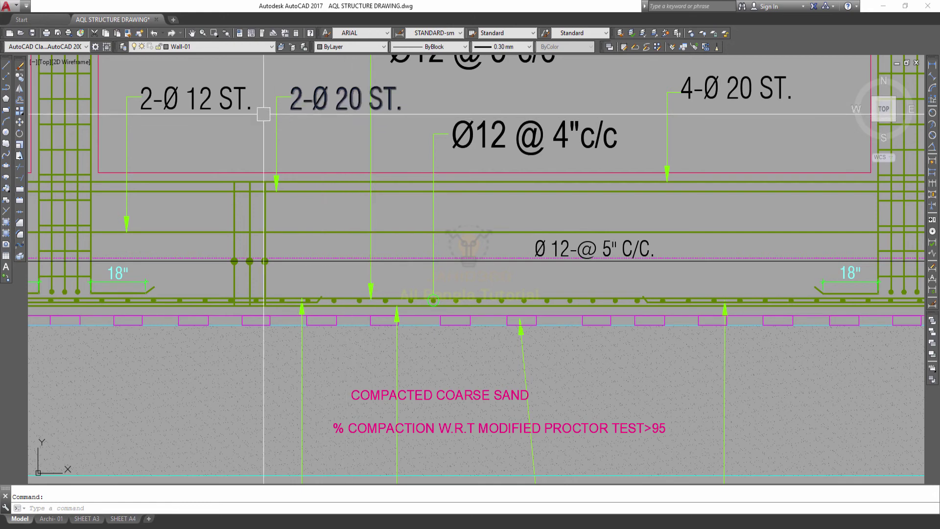
middle_drag(262, 115, 284, 112)
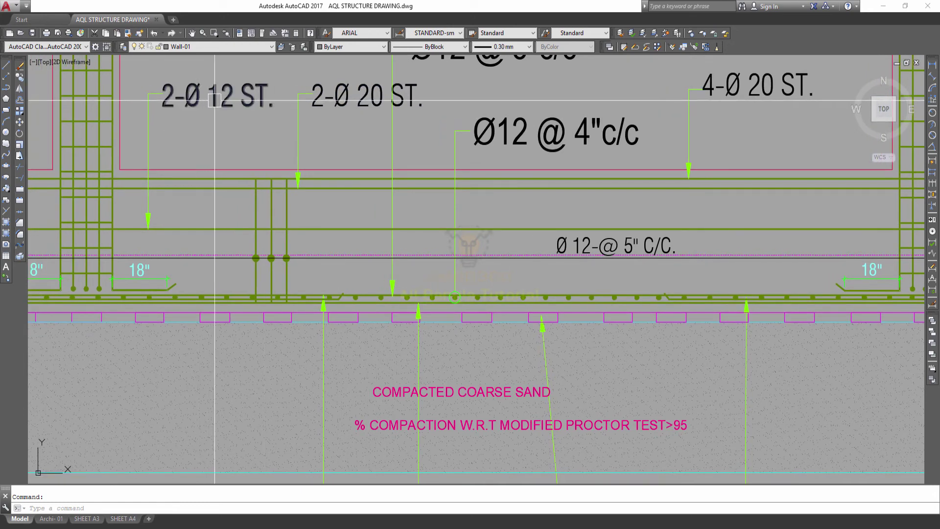
middle_drag(337, 142, 332, 146)
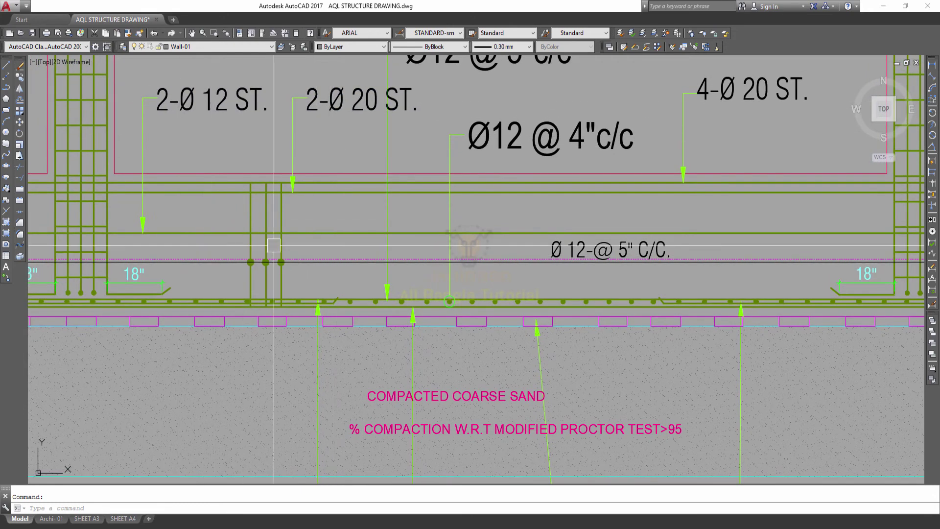
- Pan to the footing's right end and zoom out to the whole sheet with title block
mouse_move(417, 237)
middle_down()
mouse_move(636, 185)
mouse_move(623, 193)
mouse_move(635, 135)
middle_up()
scroll(635, 136, down, 1)
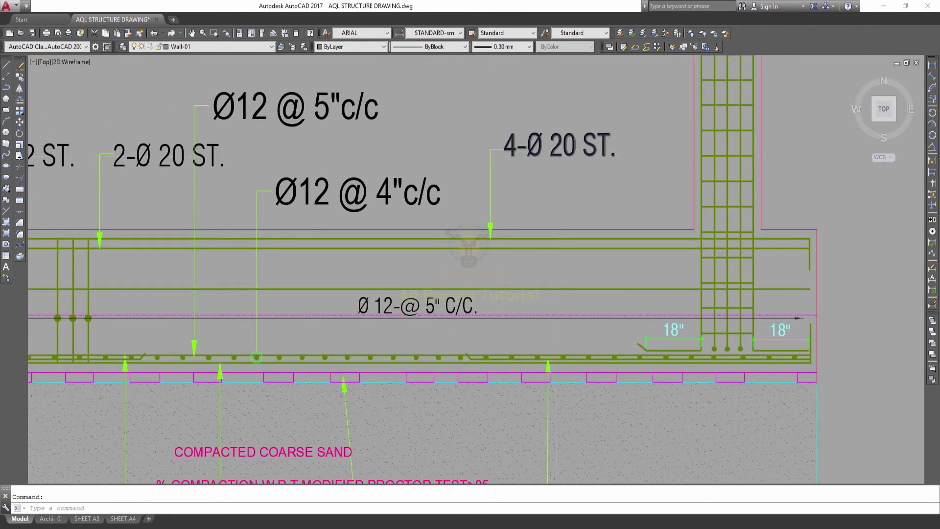
scroll(557, 138, down, 5)
scroll(446, 187, down, 1)
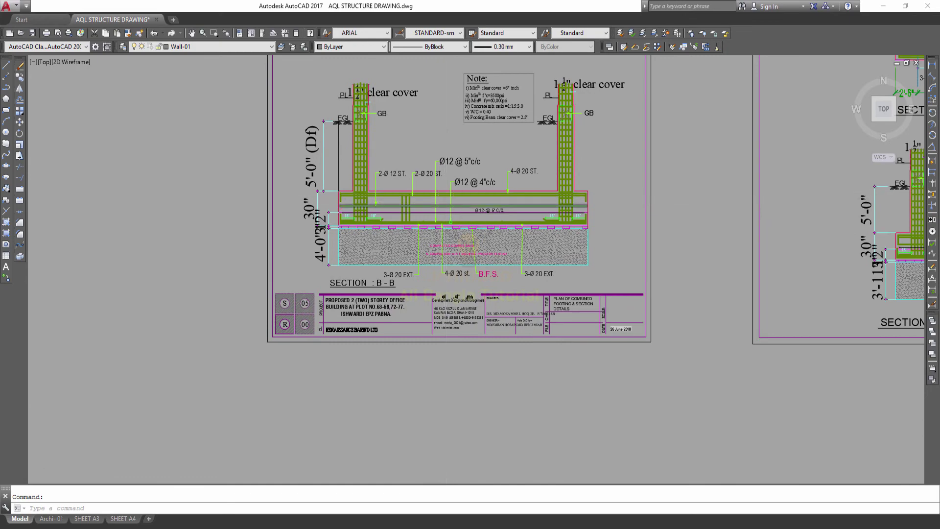
- Zoom out and pan over the Plan of Combined Footing
scroll(470, 98, up, 2)
mouse_move(470, 98)
middle_down()
mouse_move(421, 260)
mouse_move(422, 319)
middle_up()
scroll(421, 318, down, 2)
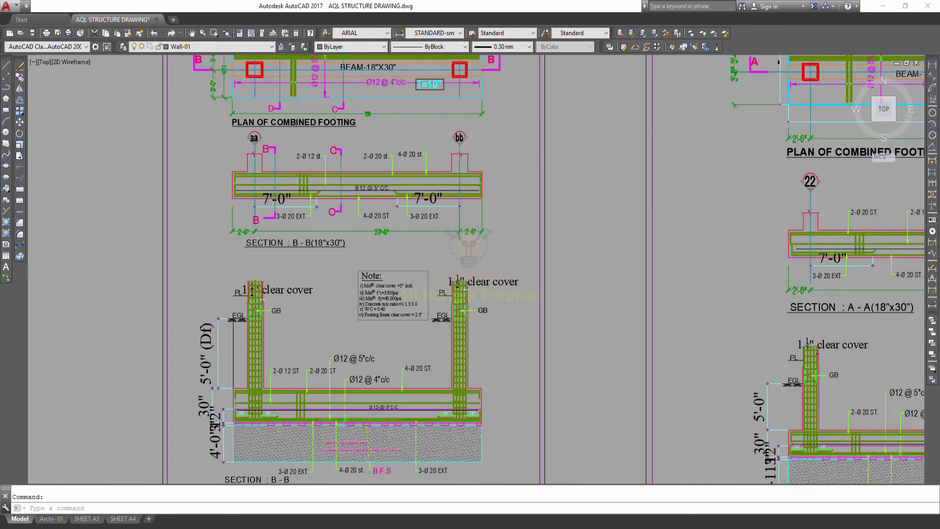
scroll(409, 216, down, 3)
scroll(567, 210, up, 1)
scroll(636, 206, up, 2)
scroll(697, 205, up, 5)
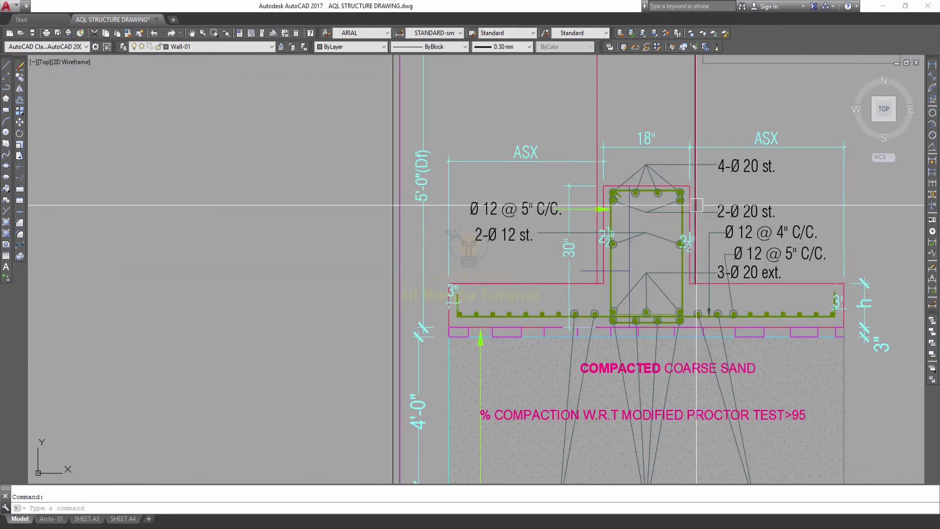
scroll(696, 205, down, 1)
scroll(426, 372, down, 3)
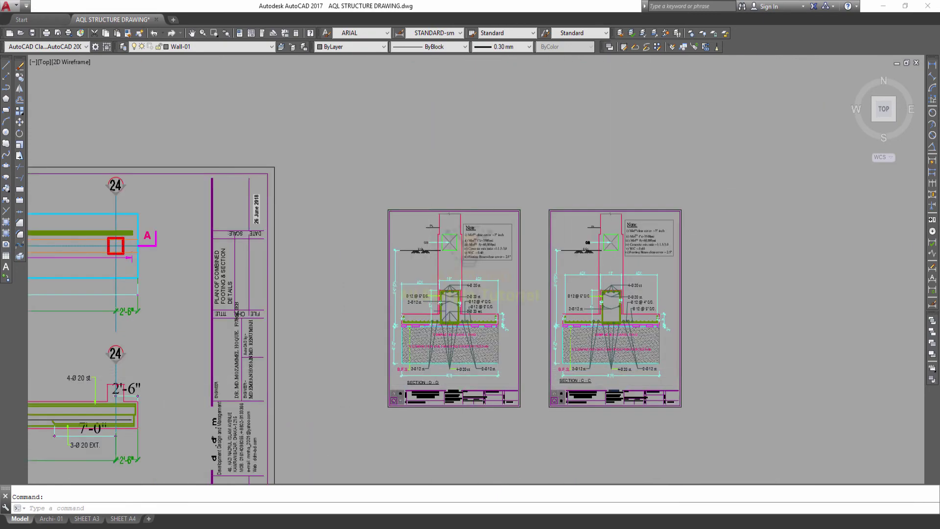
scroll(597, 382, up, 7)
scroll(489, 309, down, 4)
scroll(504, 294, up, 4)
- Close in on the Section C-C 18" beam labelled 4-Ø20 st., 2-Ø20 st. and Ø12 @ 4" C/C
middle_drag(496, 299, 518, 210)
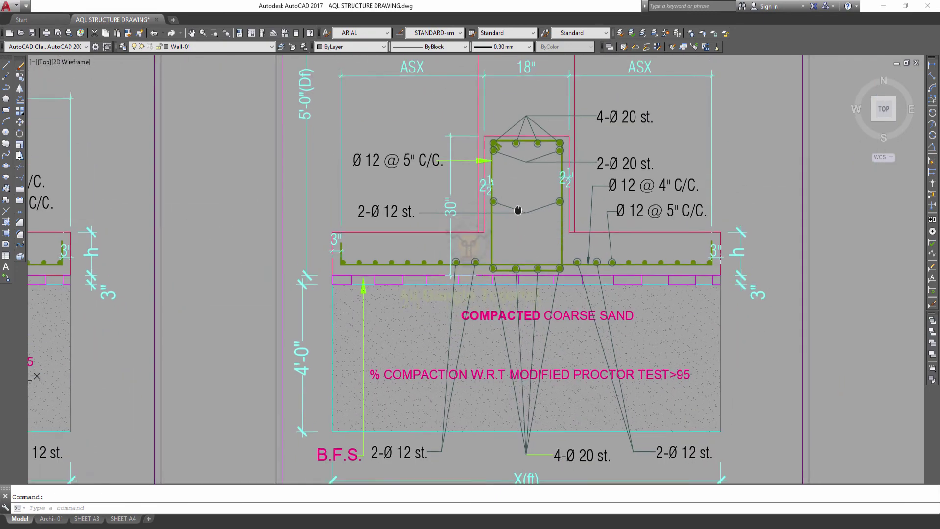
scroll(343, 251, up, 4)
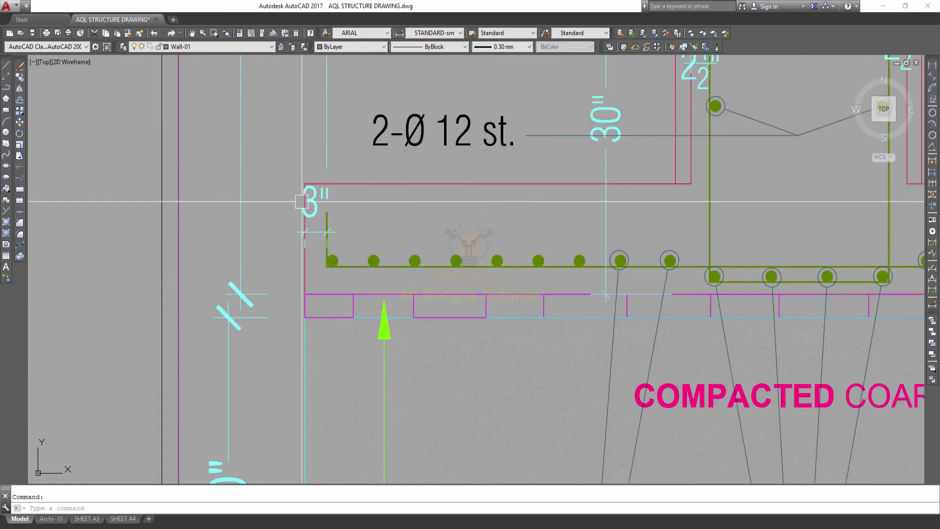
scroll(301, 201, down, 2)
middle_drag(485, 243, 324, 240)
middle_drag(452, 109, 412, 229)
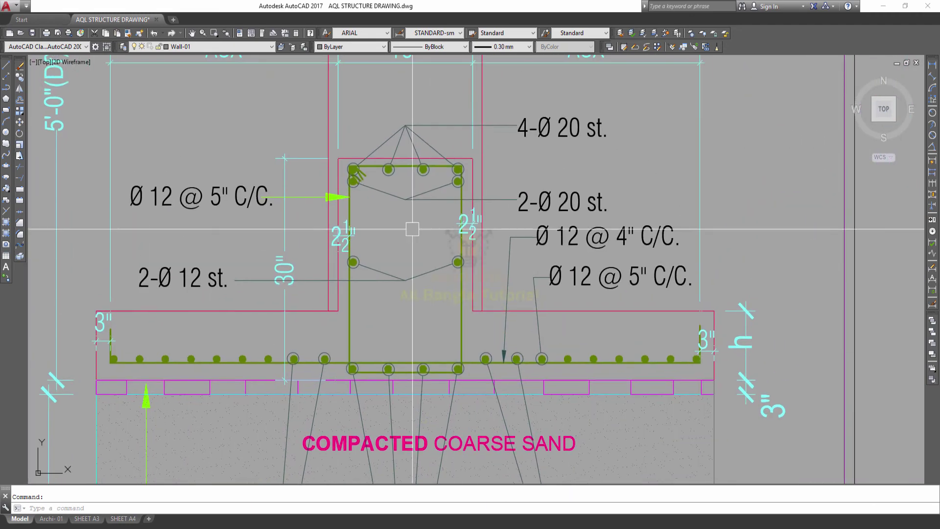
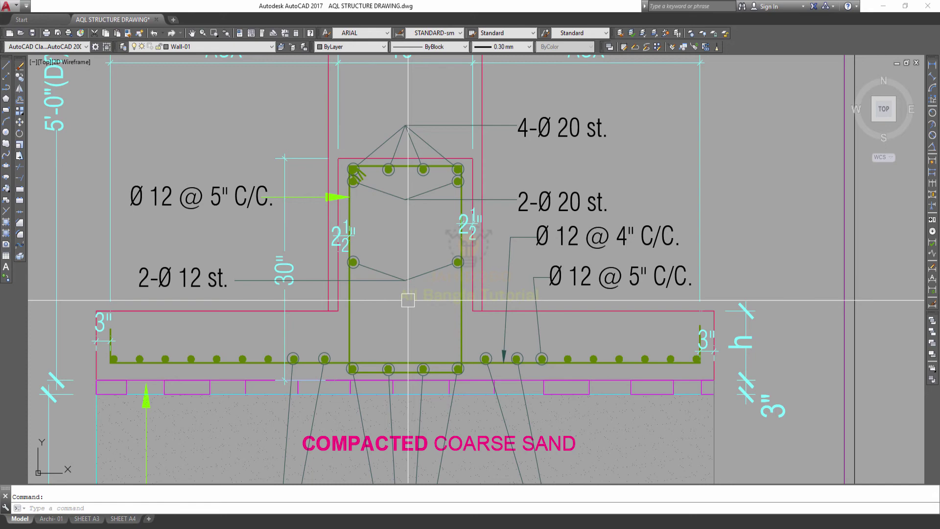
- Zoom out to survey all drawing sheets, panning across to the beam, stair and slab sheets
scroll(408, 300, down, 2)
scroll(387, 289, down, 5)
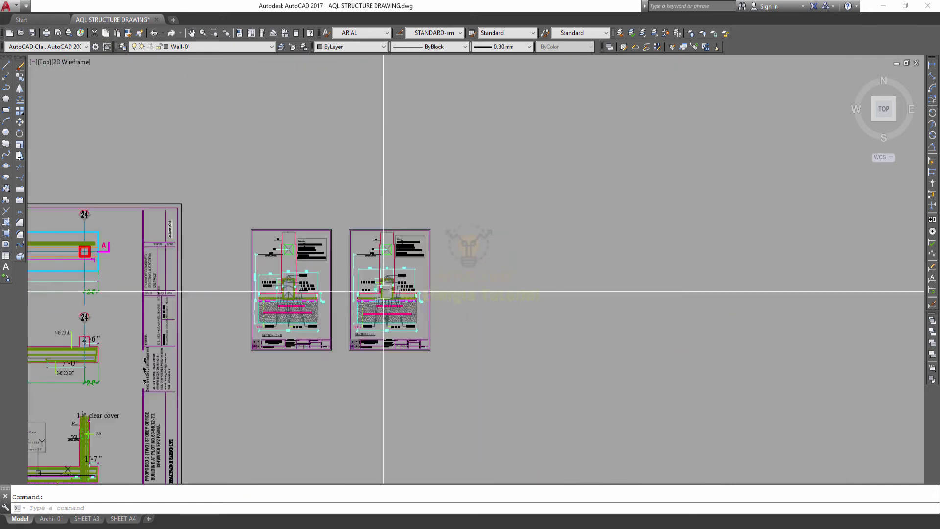
scroll(421, 294, down, 3)
scroll(303, 271, up, 3)
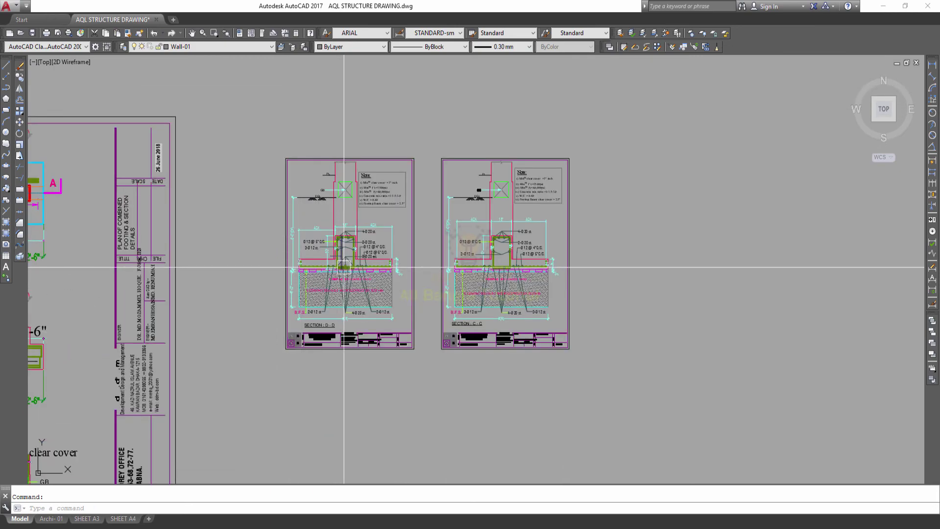
scroll(343, 259, down, 3)
scroll(382, 245, down, 3)
scroll(395, 240, up, 3)
mouse_move(311, 240)
middle_down()
mouse_move(137, 235)
mouse_move(30, 215)
middle_up()
- Zoom in on the combined footing plan and its Section A-A
scroll(554, 219, up, 2)
scroll(553, 219, down, 3)
scroll(294, 196, down, 3)
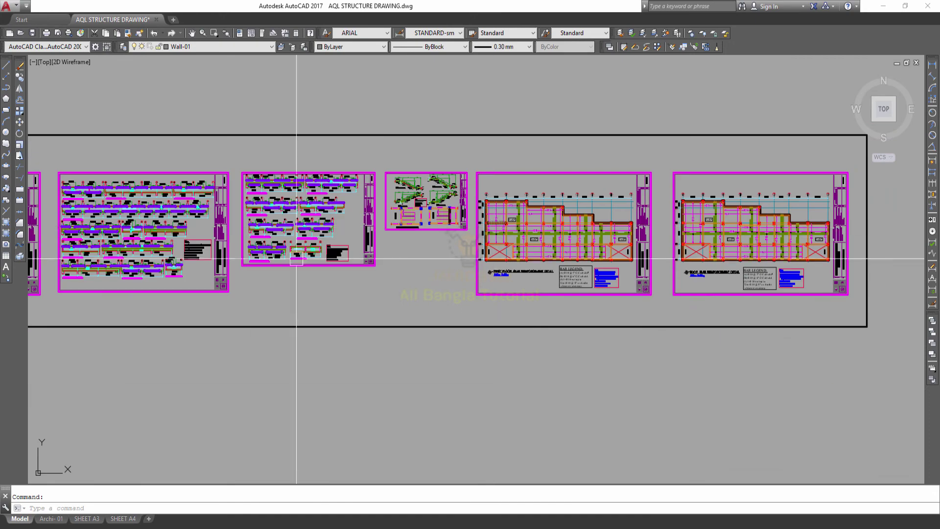
scroll(637, 245, up, 3)
scroll(433, 312, down, 4)
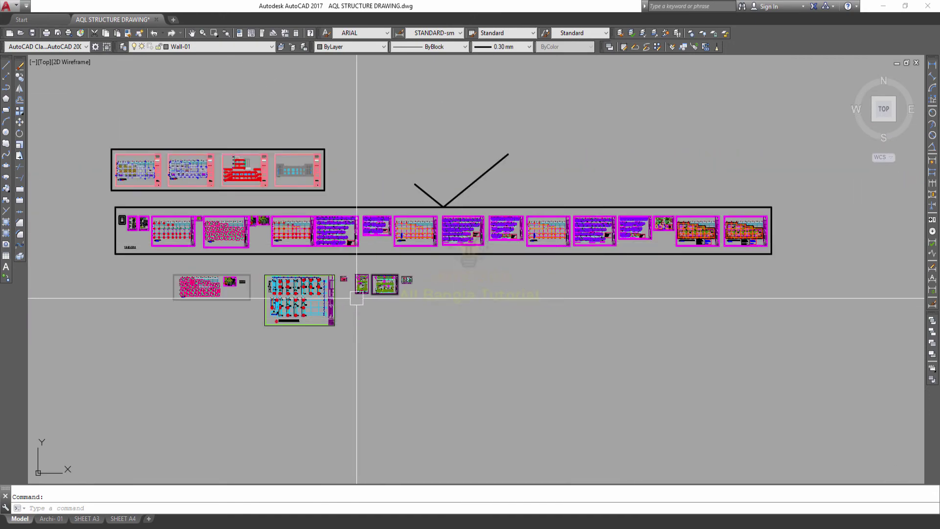
scroll(356, 299, up, 3)
scroll(435, 258, up, 2)
scroll(529, 275, up, 2)
- Centre the whole Section A-A footing in the view
scroll(466, 243, up, 1)
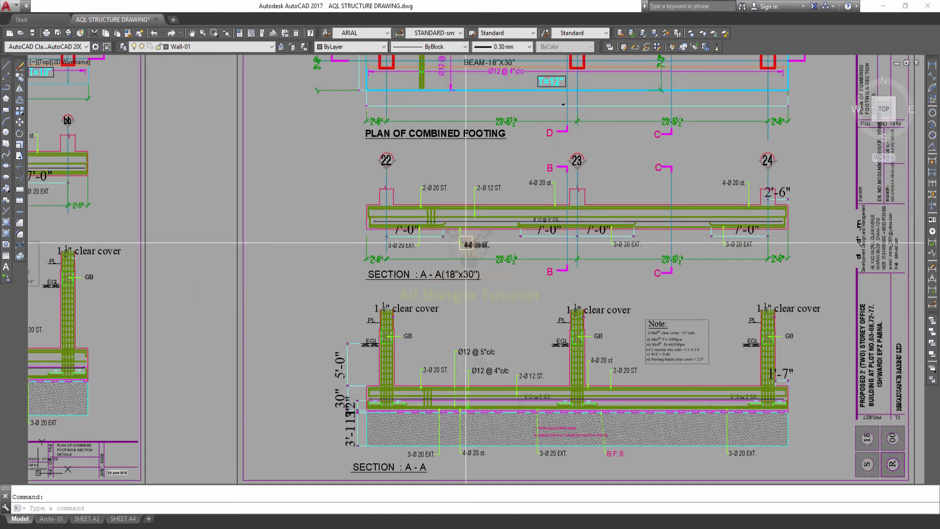
mouse_move(466, 243)
middle_down()
mouse_move(379, 239)
mouse_move(355, 172)
middle_up()
scroll(415, 215, down, 2)
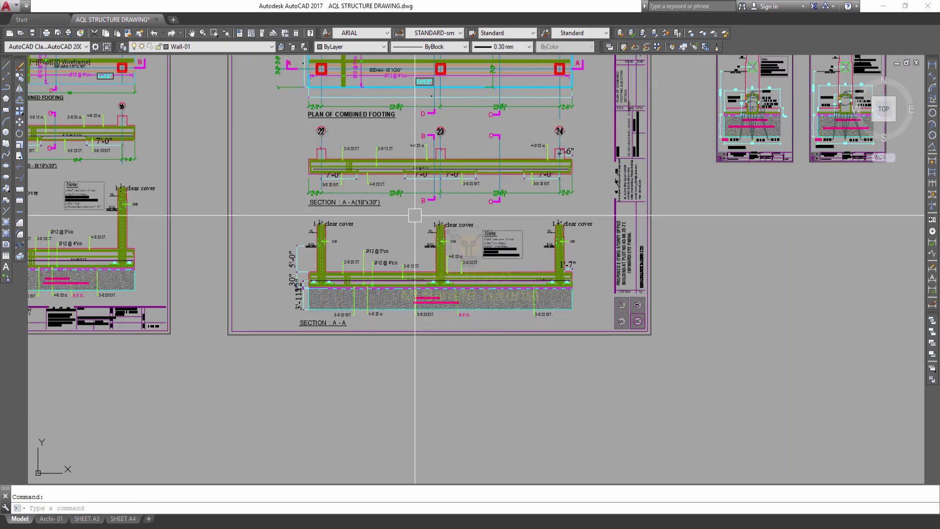
scroll(331, 271, up, 3)
middle_drag(337, 269, 196, 255)
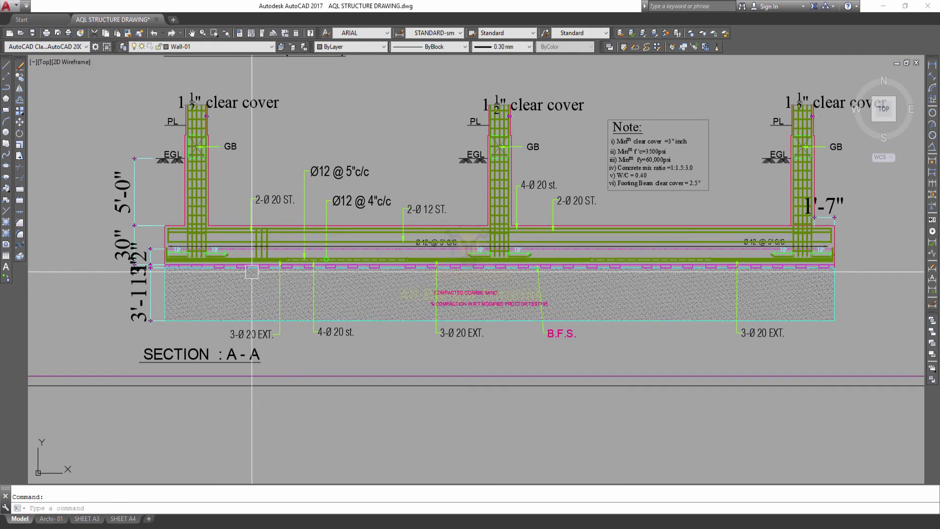
scroll(336, 317, down, 1)
scroll(544, 267, up, 2)
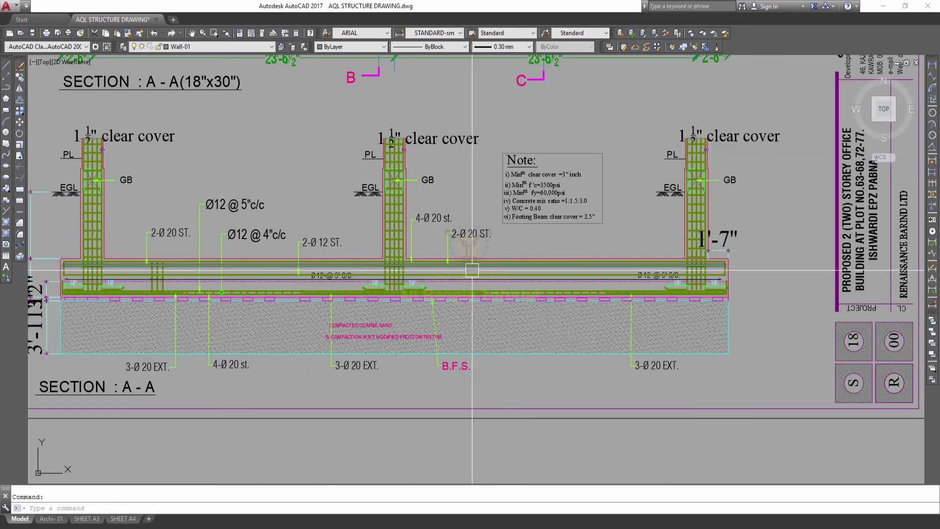
middle_drag(543, 267, 640, 267)
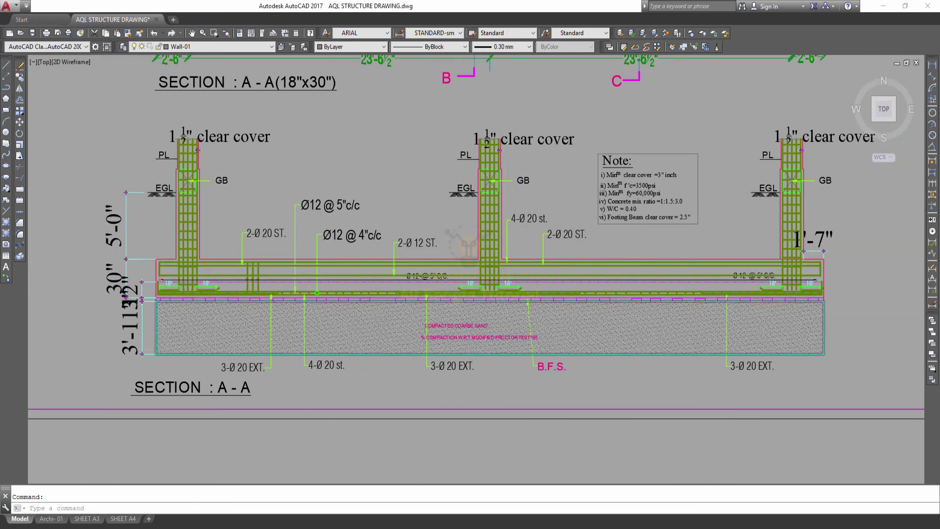
- Zoom into the compacted coarse sand notes and bottom bars near B.F.S., then recentre the footing
scroll(446, 312, up, 3)
scroll(446, 312, up, 2)
mouse_move(453, 337)
middle_down()
mouse_move(452, 286)
mouse_move(431, 268)
middle_up()
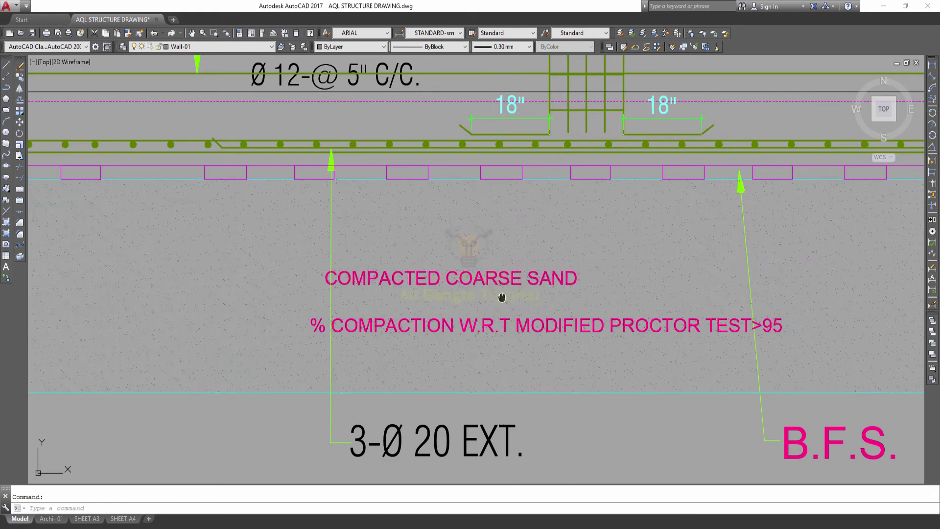
scroll(564, 286, down, 1)
scroll(570, 288, down, 4)
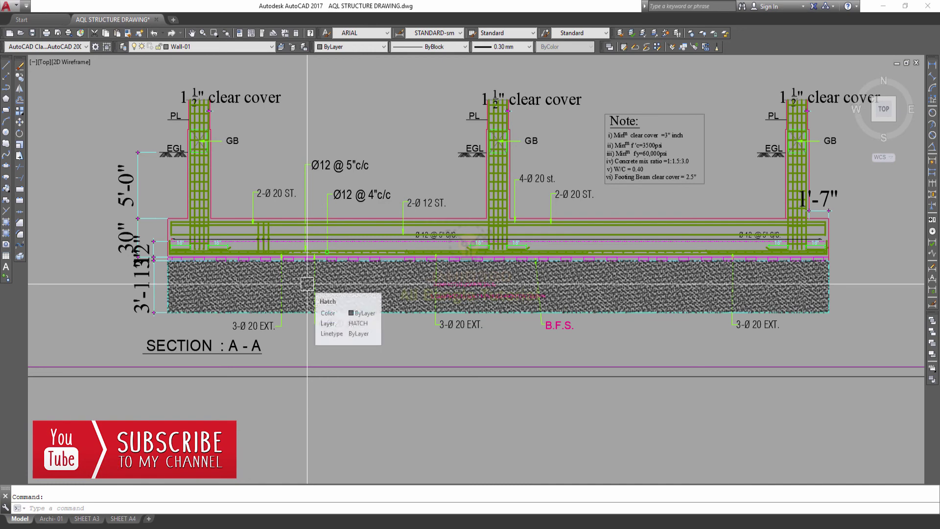
middle_drag(566, 334, 497, 320)
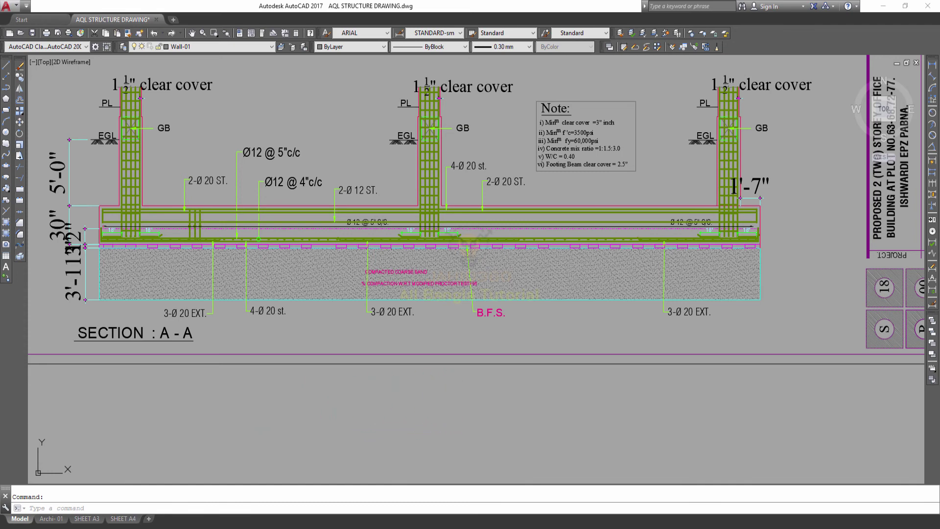
scroll(526, 320, up, 3)
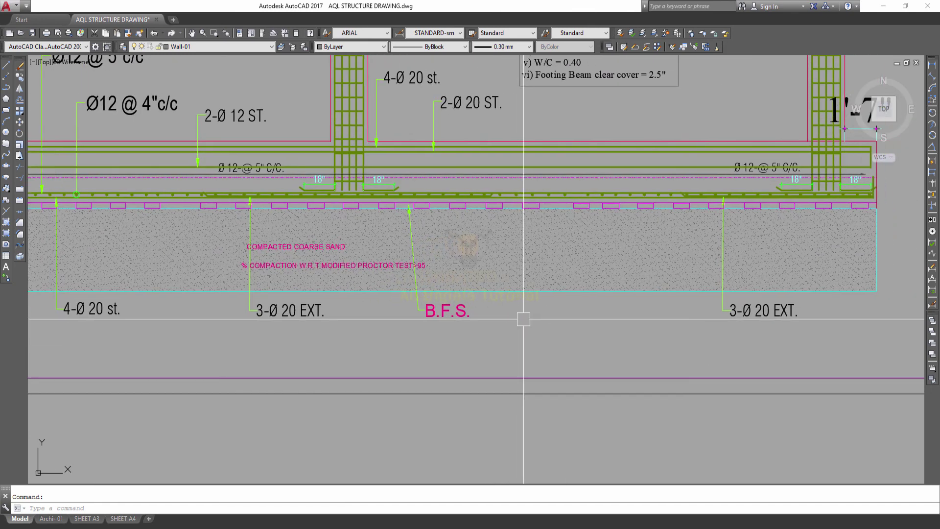
- Inspect the footing slab's right end, selecting the 3-Ø 20 EXT. leader and viewing the B.F.S. label
middle_drag(542, 336, 457, 335)
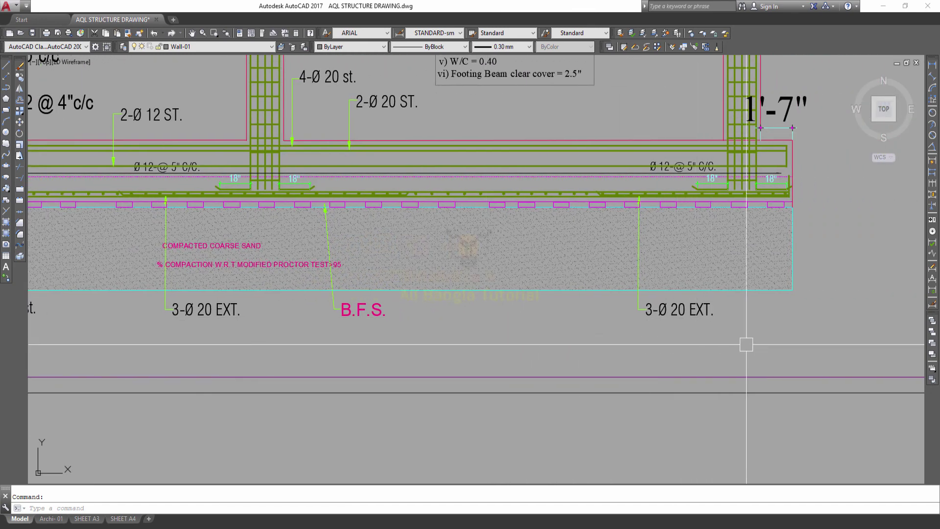
click(764, 338)
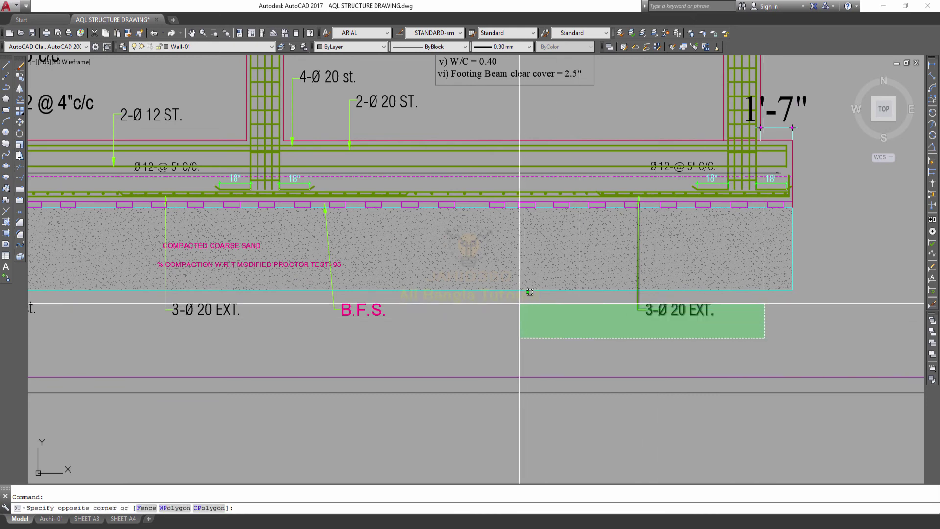
click(522, 296)
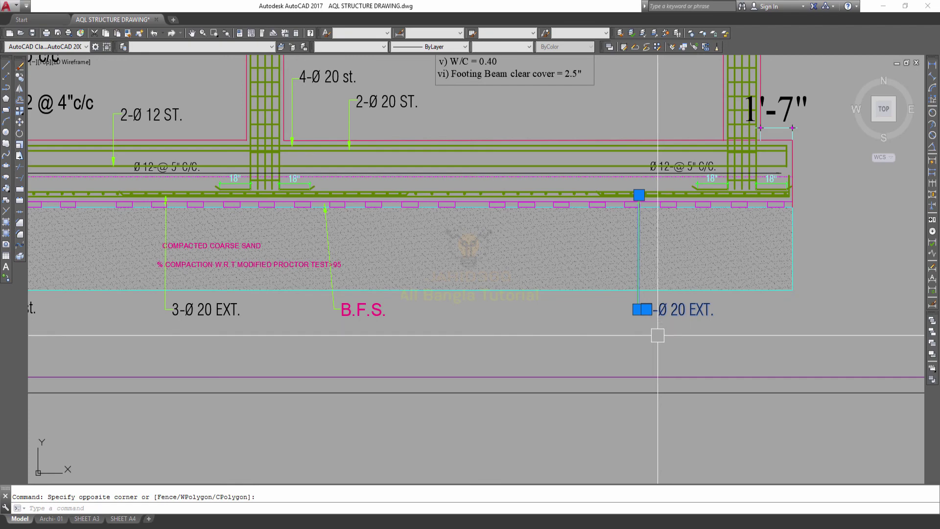
middle_drag(356, 319, 438, 309)
scroll(439, 308, up, 4)
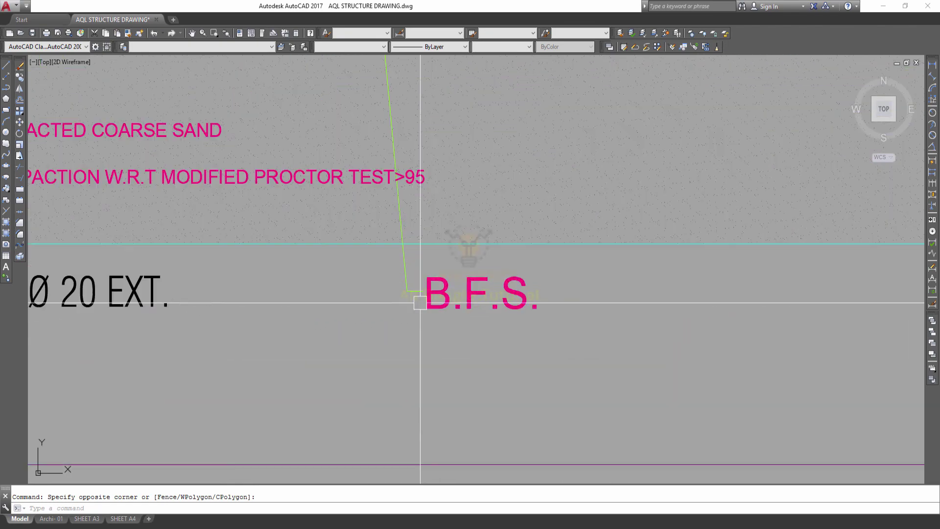
scroll(560, 330, down, 4)
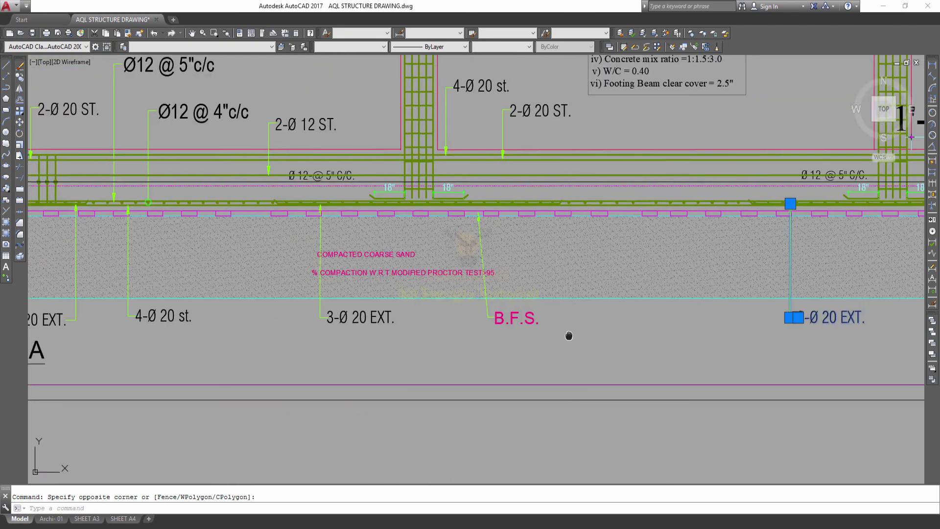
middle_drag(568, 336, 555, 330)
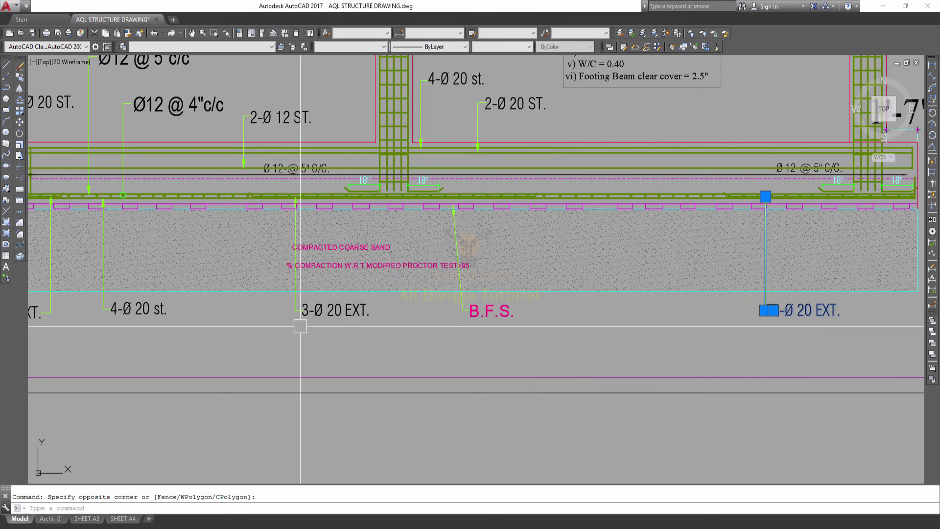
scroll(563, 329, down, 3)
scroll(563, 328, down, 4)
- Zoom into Section B-B on the left combined footing sheet
middle_drag(413, 326, 490, 329)
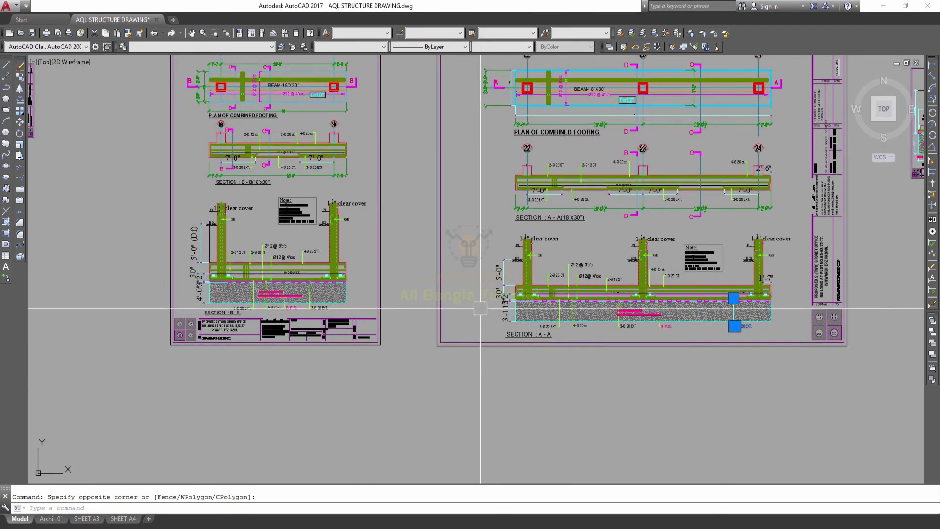
scroll(230, 319, up, 2)
scroll(229, 320, up, 3)
scroll(229, 320, up, 2)
scroll(229, 320, down, 5)
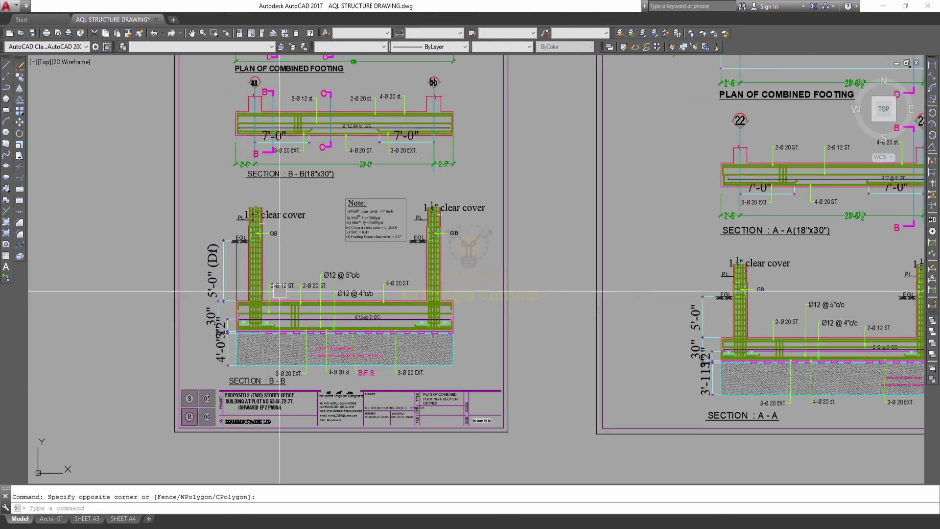
scroll(299, 323, up, 1)
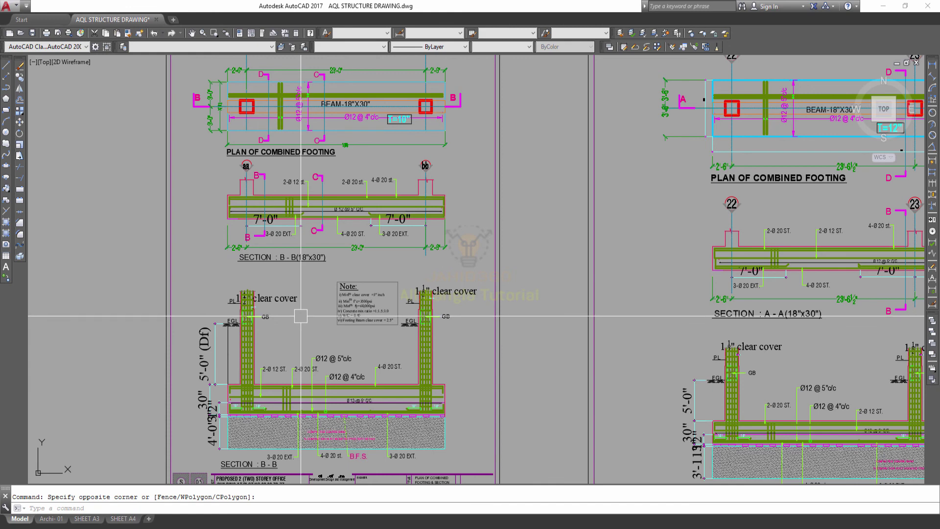
- Zoom out to an overview of both footing sheets and the sheets further left
scroll(303, 312, down, 1)
mouse_move(303, 312)
middle_down()
mouse_move(292, 343)
mouse_move(332, 279)
middle_up()
scroll(292, 343, down, 2)
scroll(310, 354, down, 1)
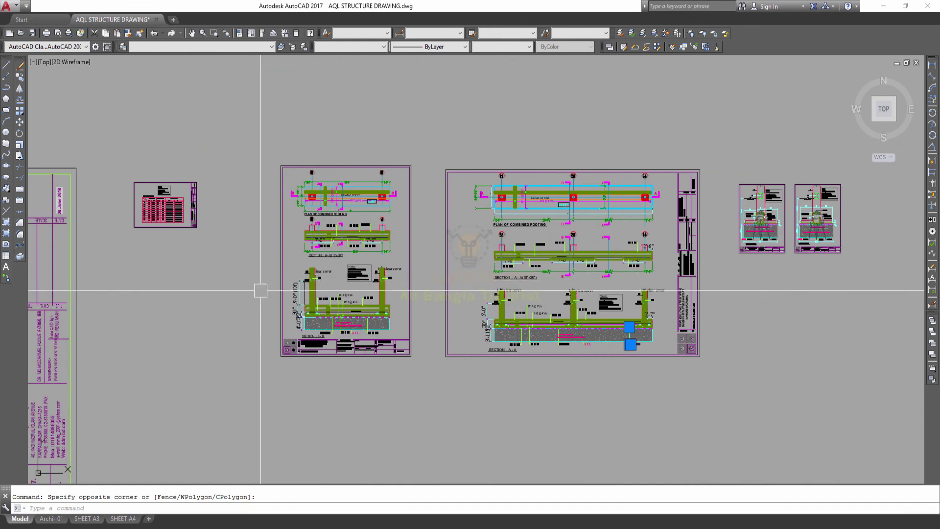
mouse_move(260, 291)
middle_down()
mouse_move(326, 289)
mouse_move(319, 269)
middle_up()
scroll(266, 228, up, 3)
- Centre and zoom into the FOOTING SCHEDULE table for footings CF through CF8
middle_drag(267, 228, 352, 199)
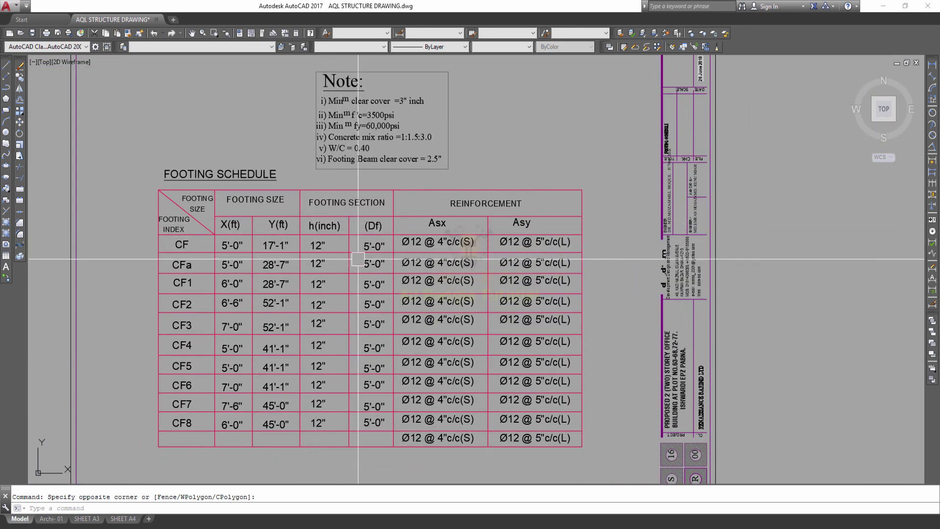
scroll(359, 259, down, 3)
scroll(279, 210, up, 2)
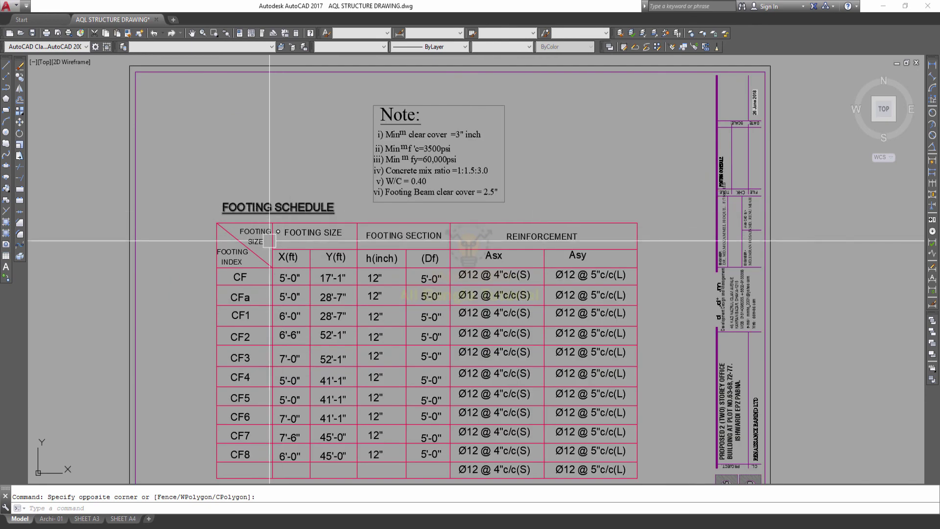
scroll(274, 240, up, 2)
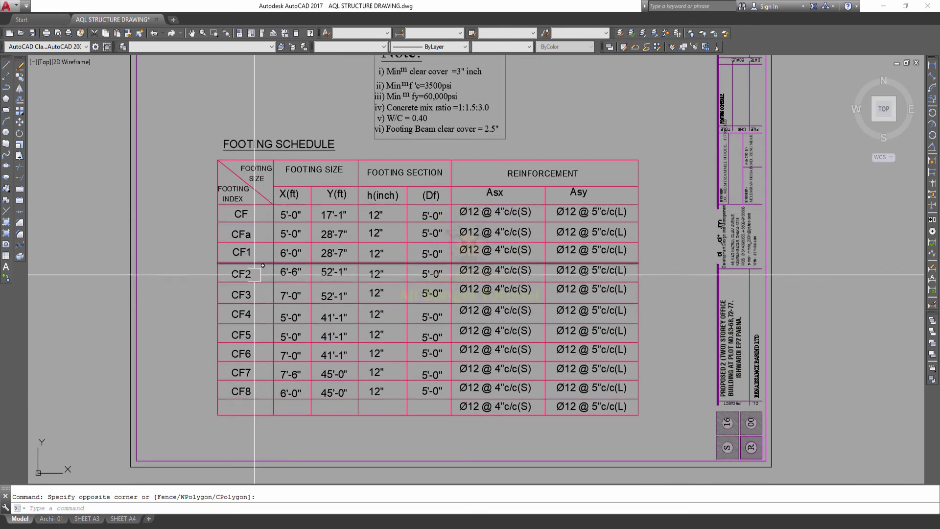
scroll(254, 275, down, 3)
- Review the FOOTING LAYOUT PLAN and the magenta footing plan sheet
mouse_move(264, 441)
middle_down()
mouse_move(287, 325)
mouse_move(541, 153)
middle_up()
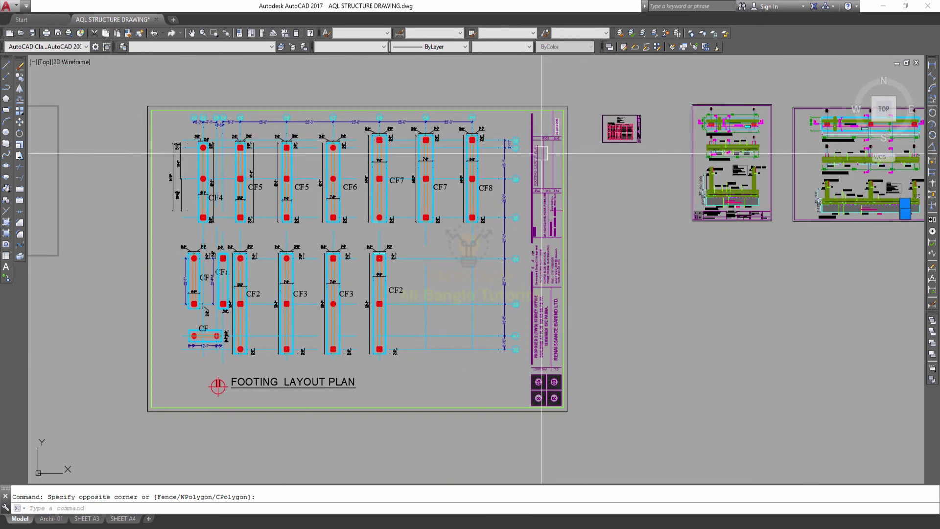
scroll(351, 247, down, 4)
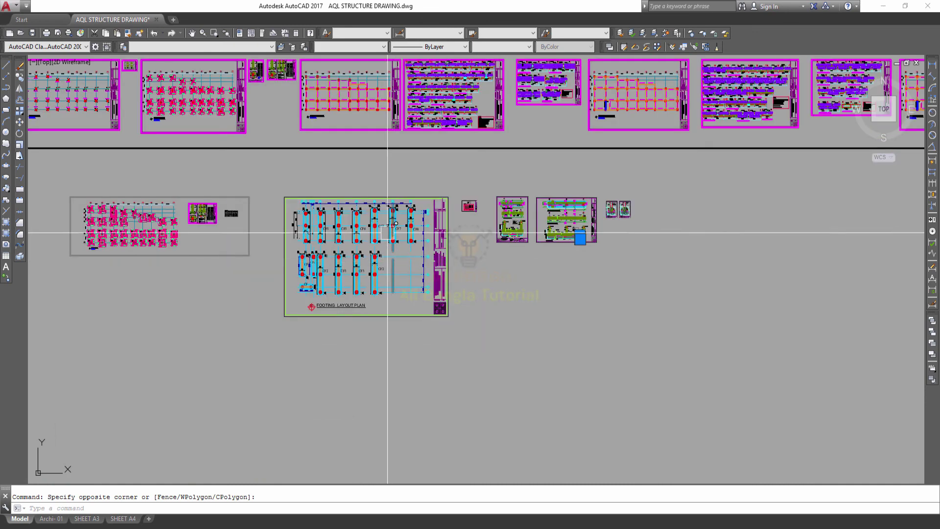
middle_drag(247, 231, 373, 231)
scroll(373, 231, up, 6)
scroll(374, 231, up, 2)
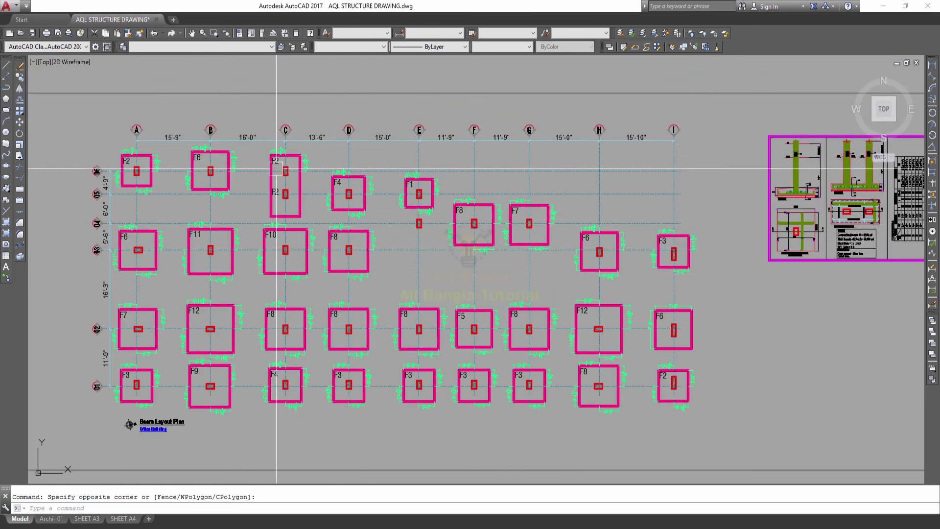
scroll(280, 203, down, 6)
middle_drag(305, 218, 237, 238)
- Return to the combined footing sheet showing Sections A-A and A-A(18"x30")
scroll(369, 247, down, 3)
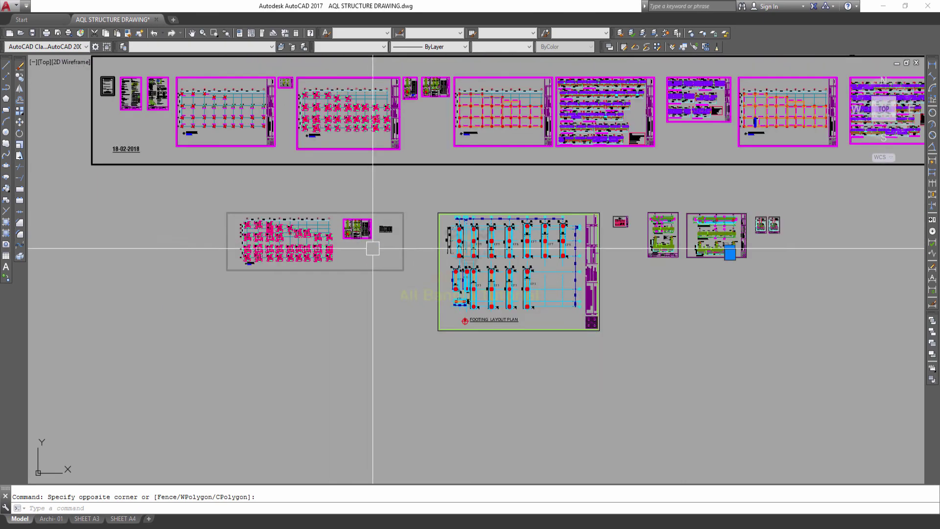
middle_drag(369, 248, 342, 248)
scroll(630, 269, down, 2)
scroll(535, 251, up, 5)
scroll(587, 251, up, 6)
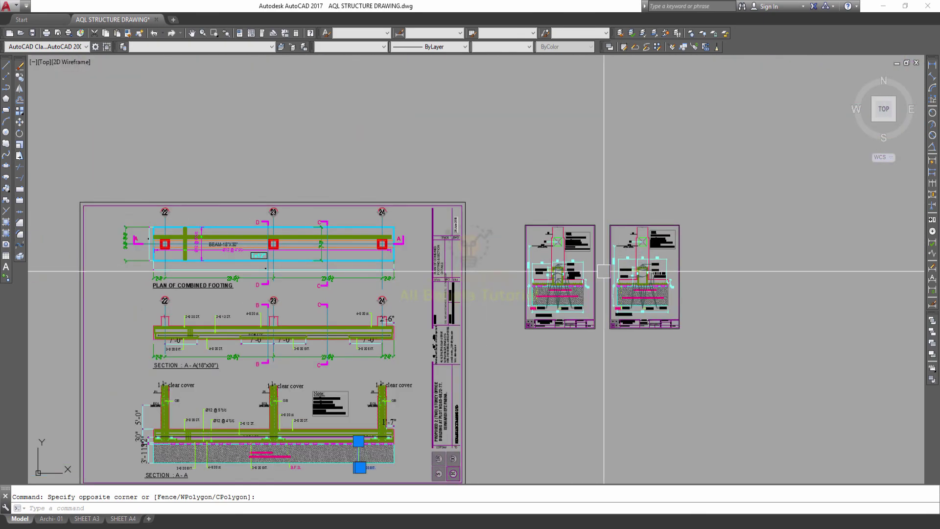
scroll(612, 269, up, 4)
scroll(505, 265, down, 3)
scroll(523, 257, down, 1)
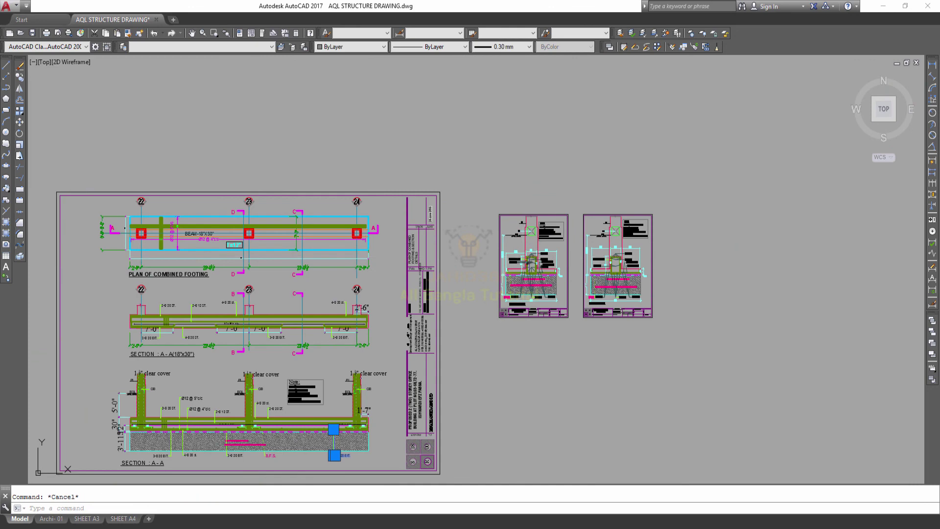